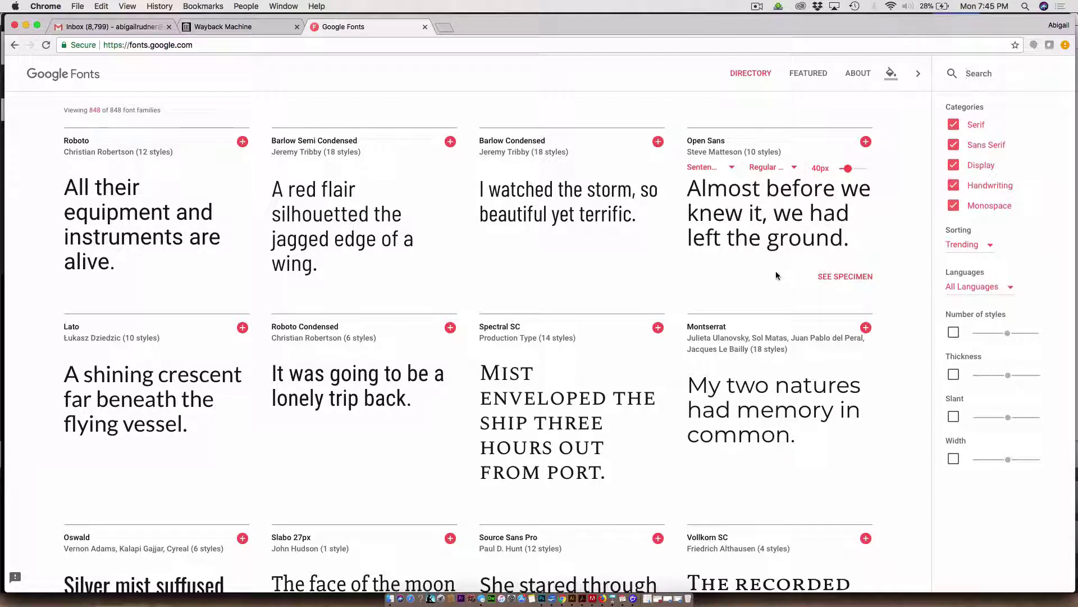
- Browse the font previews in the Google Fonts directory, comparing families from Roboto through Catamaran
scroll(777, 275, down, 1)
scroll(777, 275, down, 4)
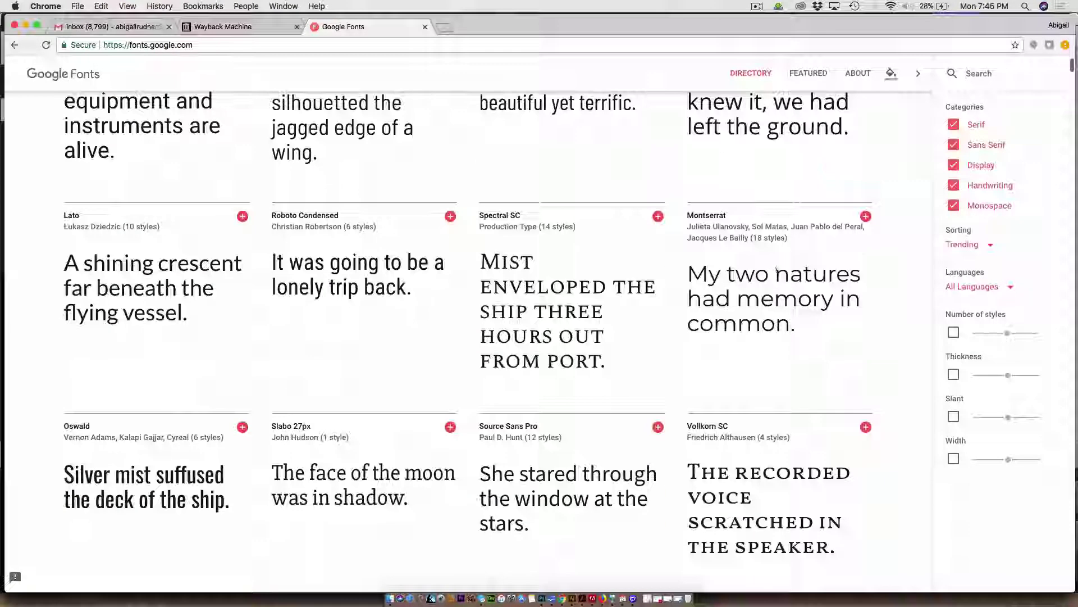
scroll(777, 271, down, 7)
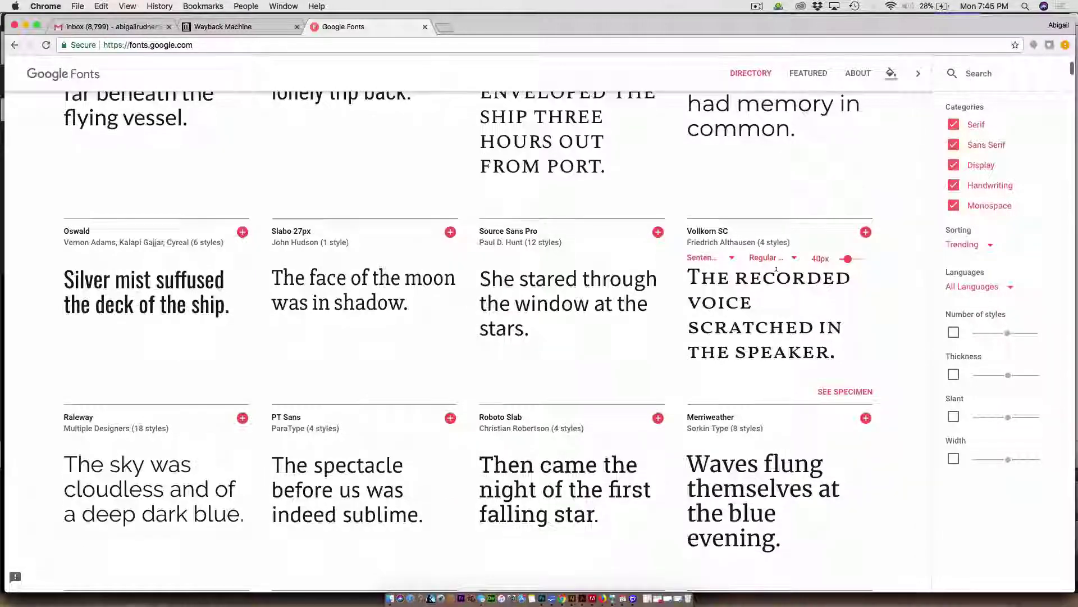
scroll(777, 271, down, 8)
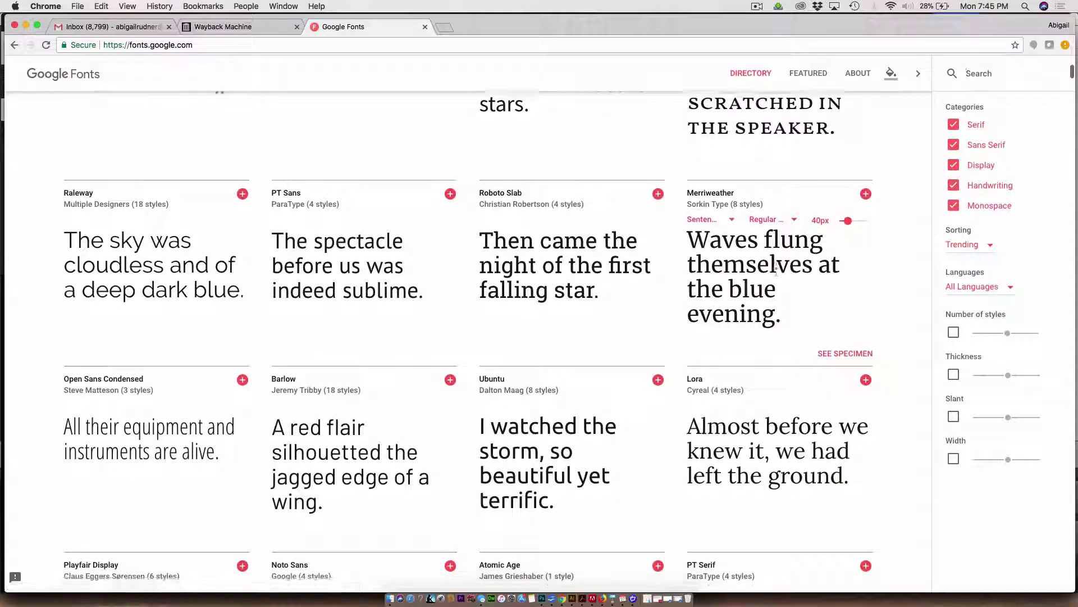
scroll(776, 271, down, 7)
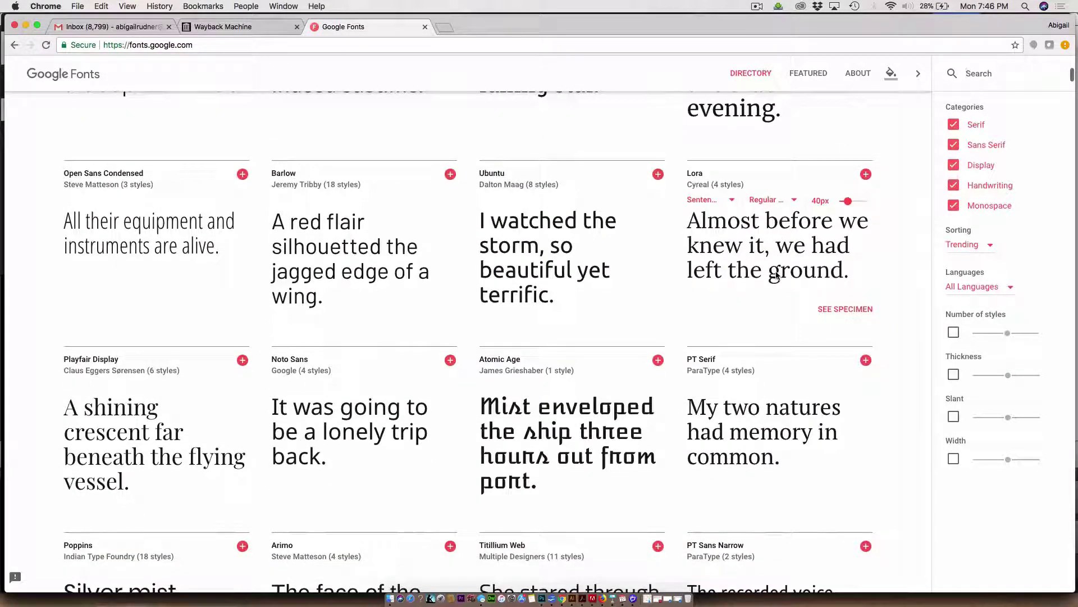
scroll(776, 275, down, 2)
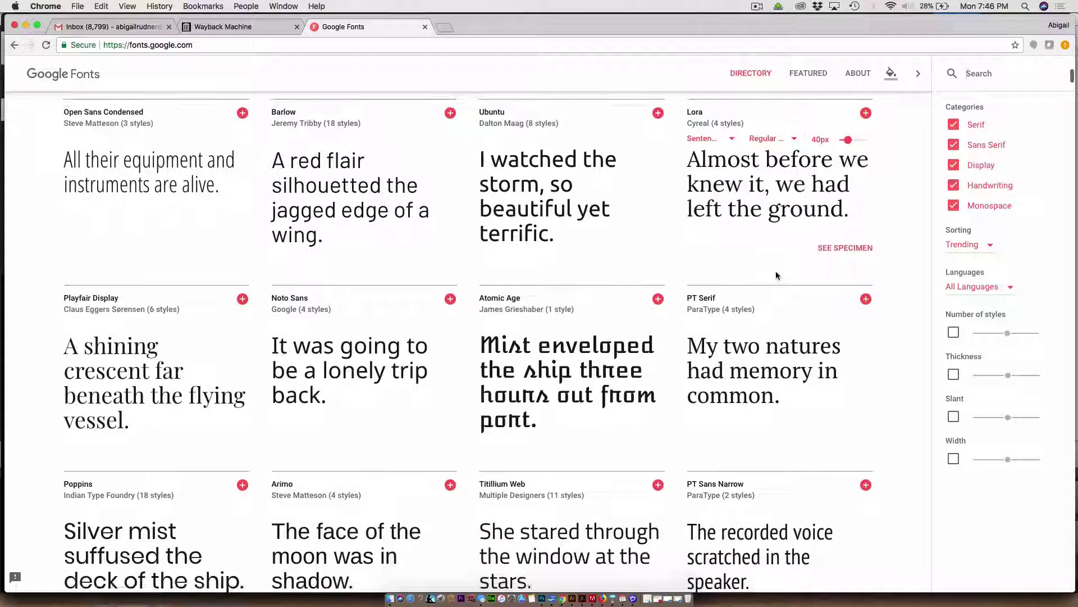
scroll(776, 275, down, 12)
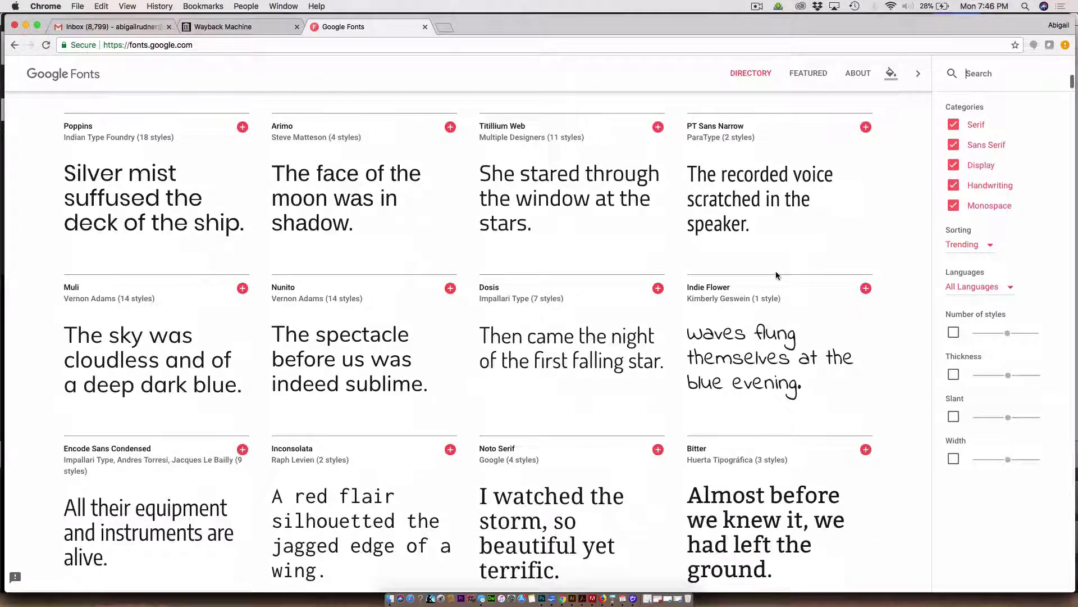
scroll(776, 275, down, 8)
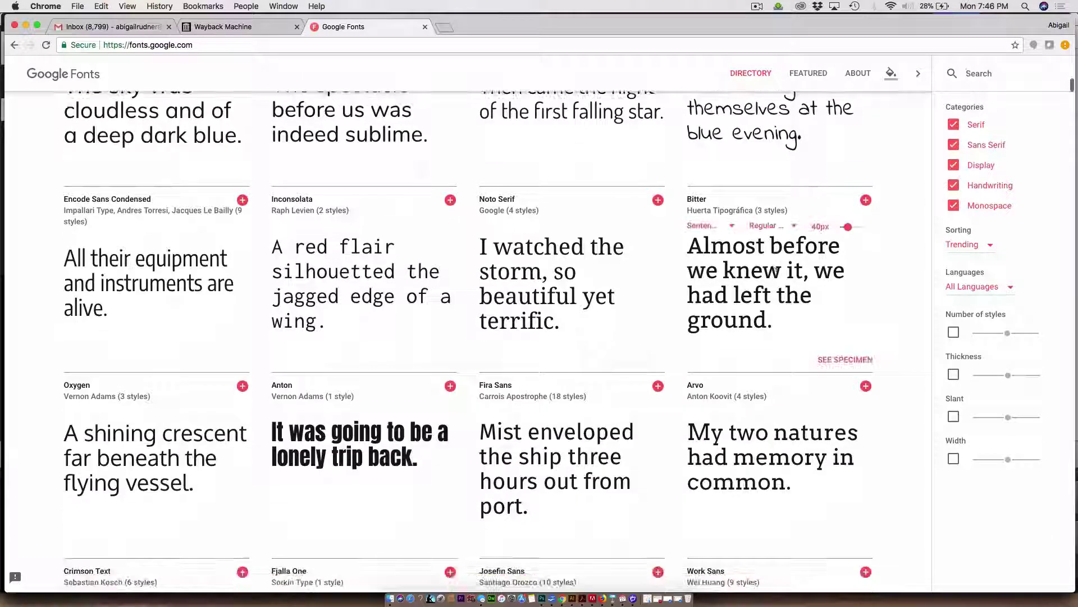
scroll(776, 271, down, 5)
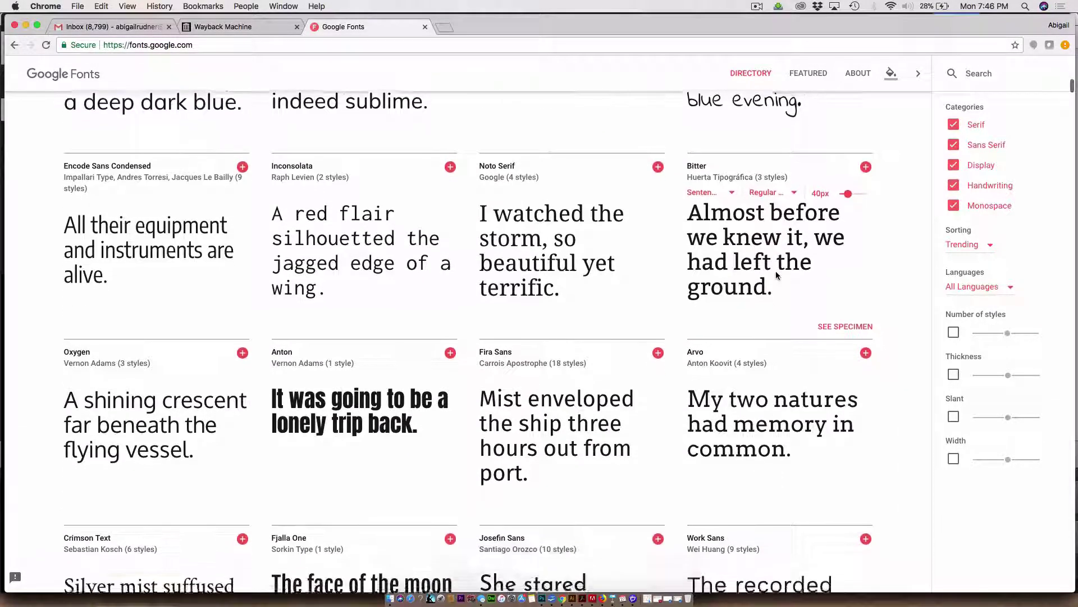
scroll(776, 274, down, 6)
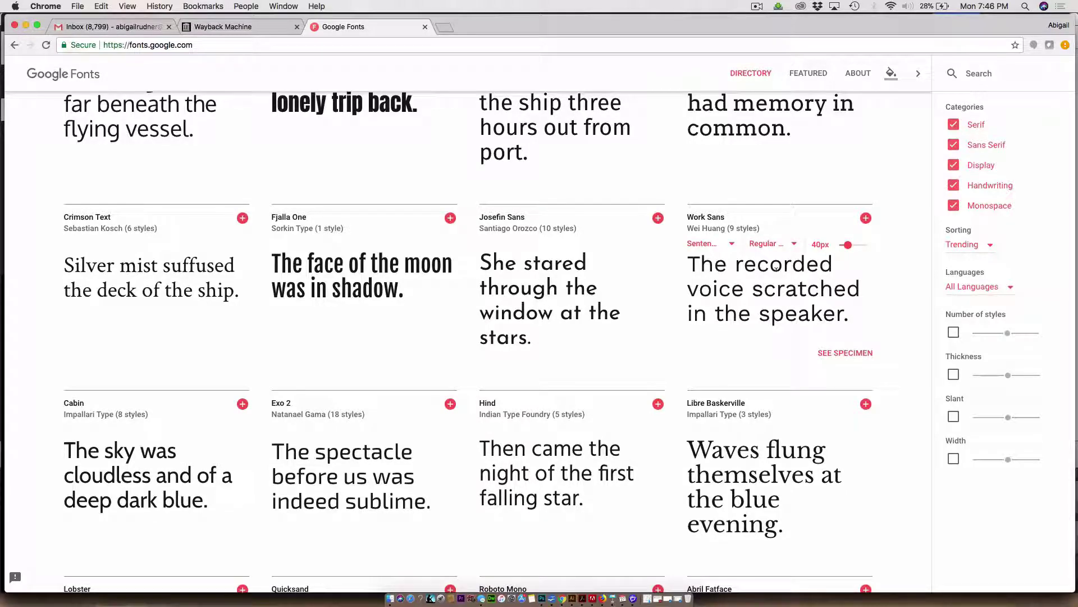
scroll(776, 269, down, 2)
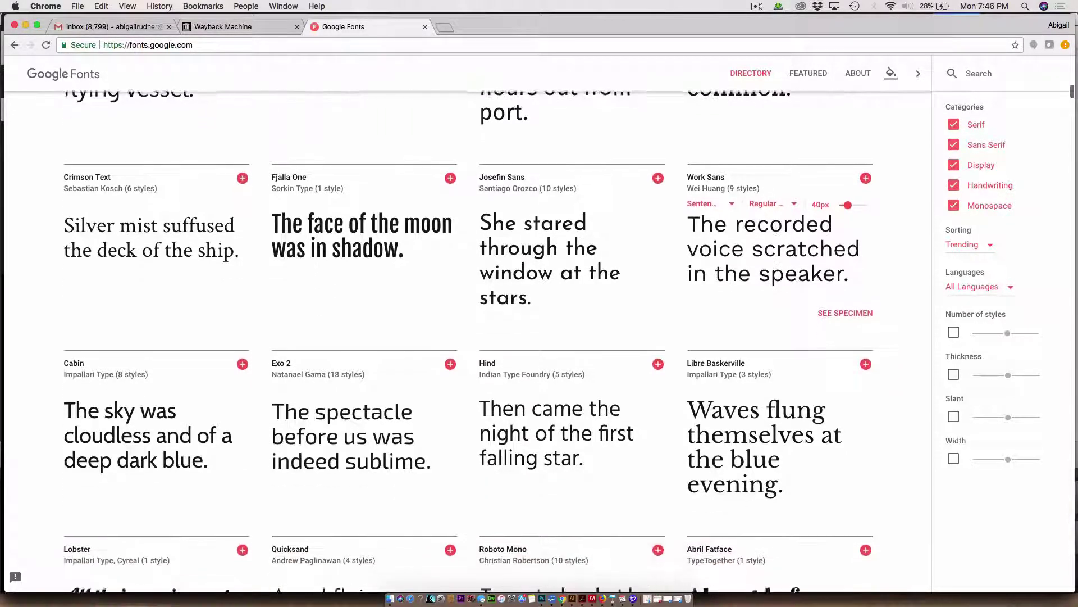
scroll(776, 274, down, 5)
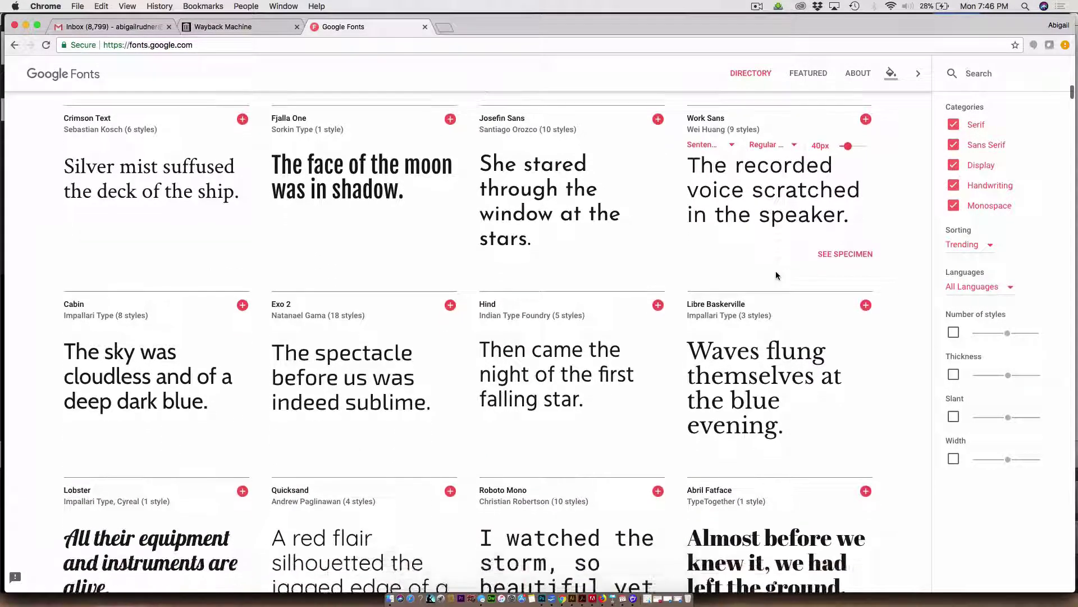
scroll(776, 274, down, 3)
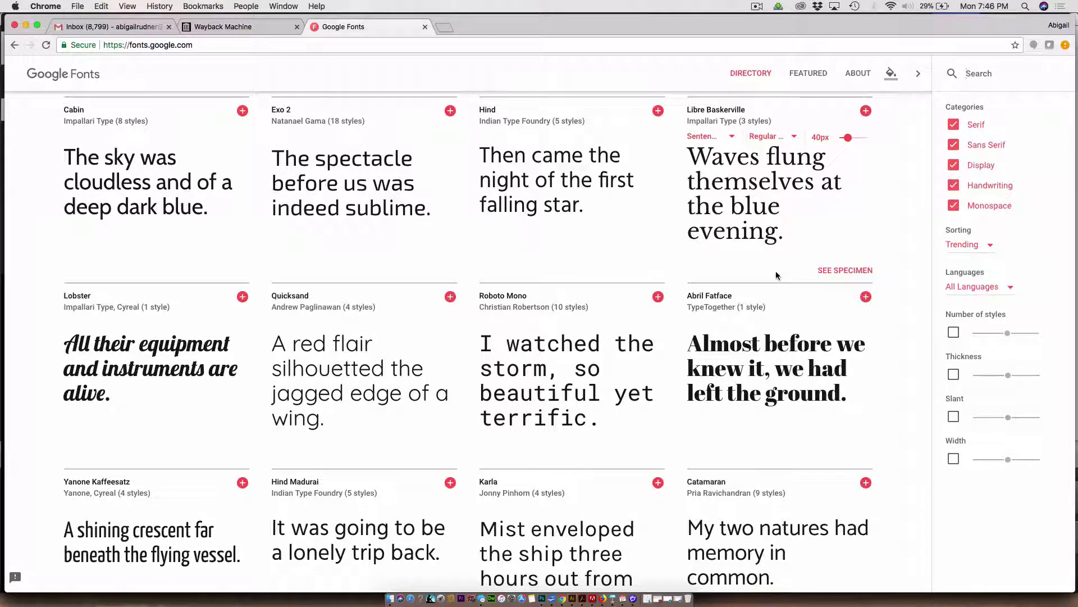
scroll(777, 275, down, 2)
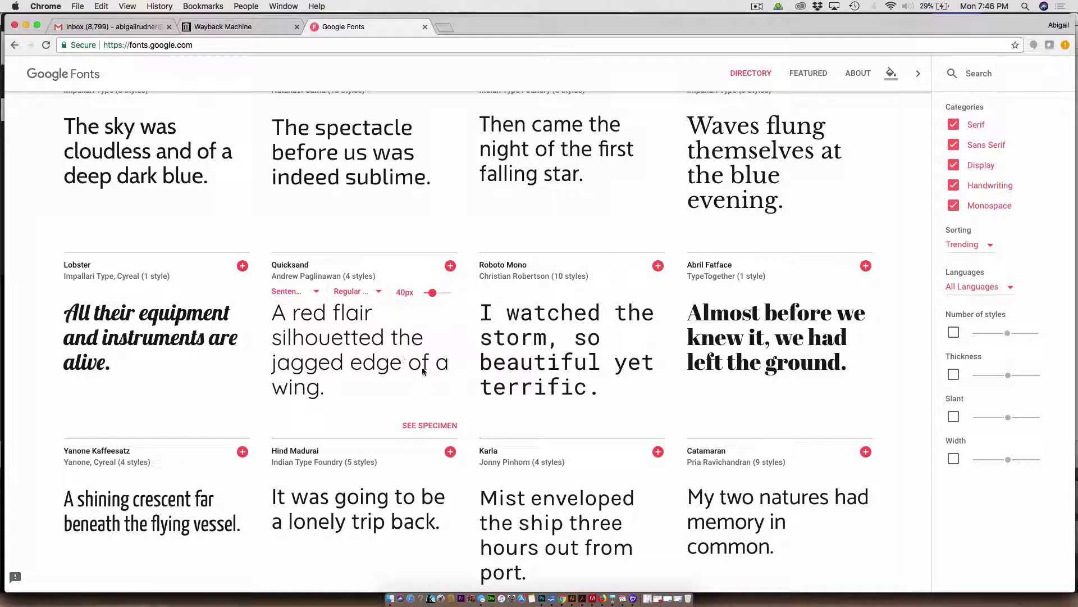
- Find the Barlow family in the directory and open its specimen page
scroll(435, 430, up, 20)
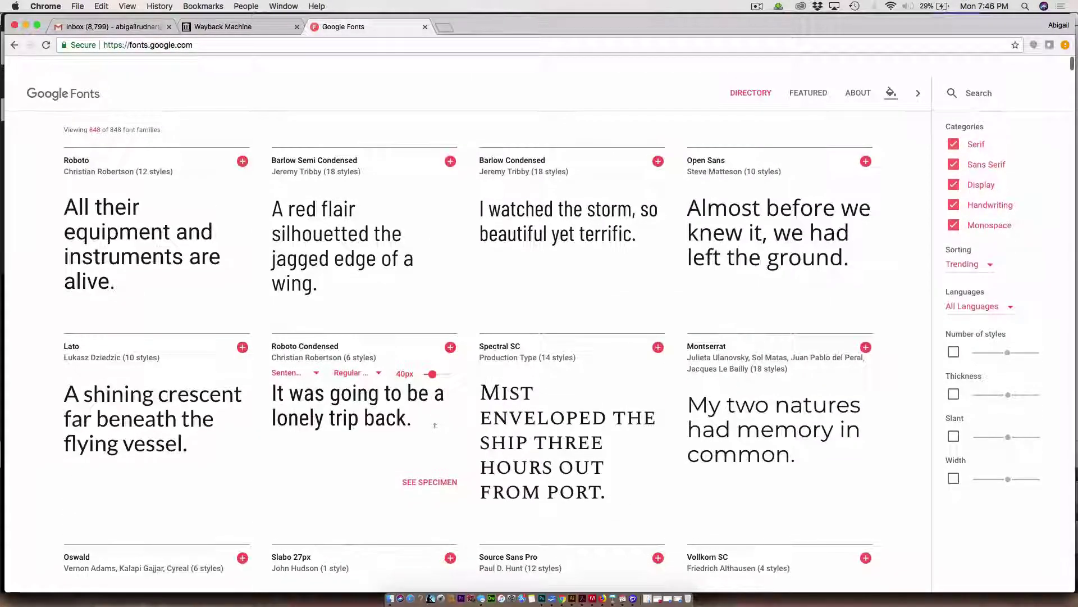
scroll(434, 425, down, 10)
scroll(434, 425, down, 2)
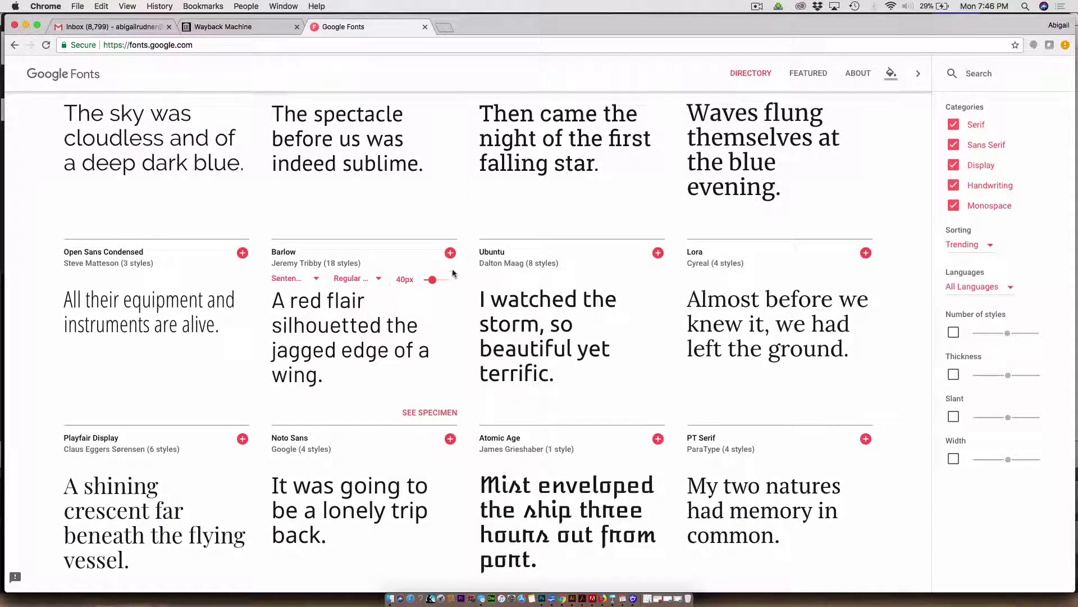
click(428, 413)
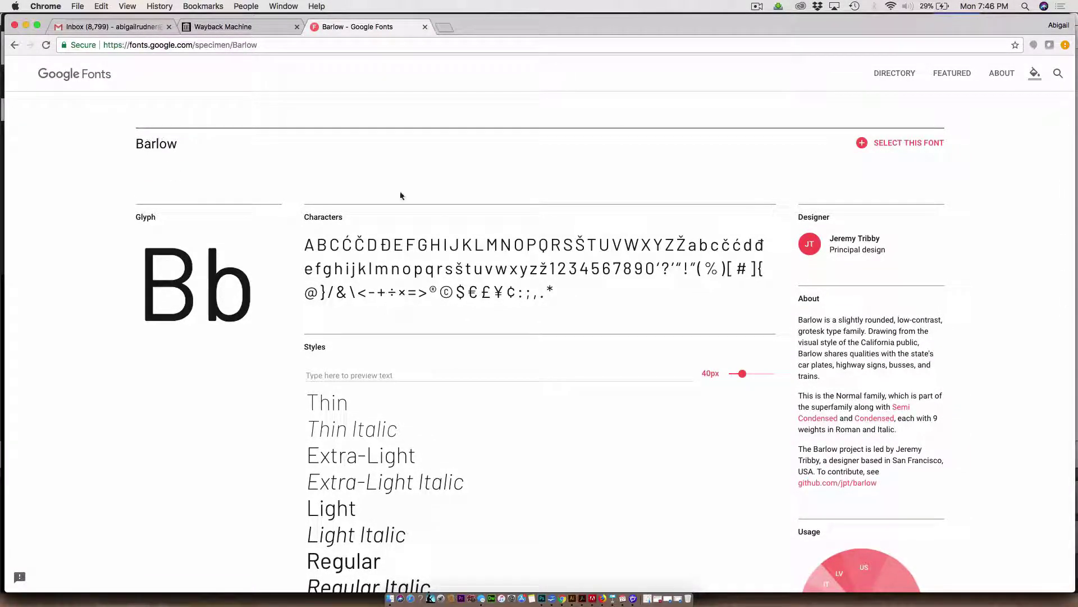
- Examine Barlow's style list, popular pairings, usage statistics and background information on its specimen page
scroll(456, 230, down, 6)
scroll(456, 230, down, 3)
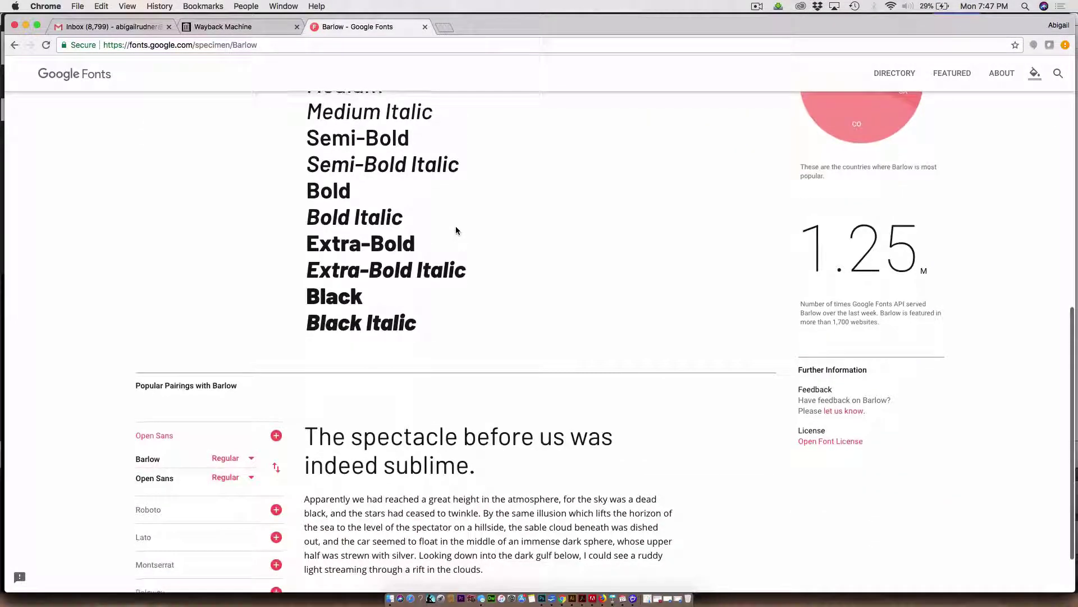
scroll(456, 231, down, 1)
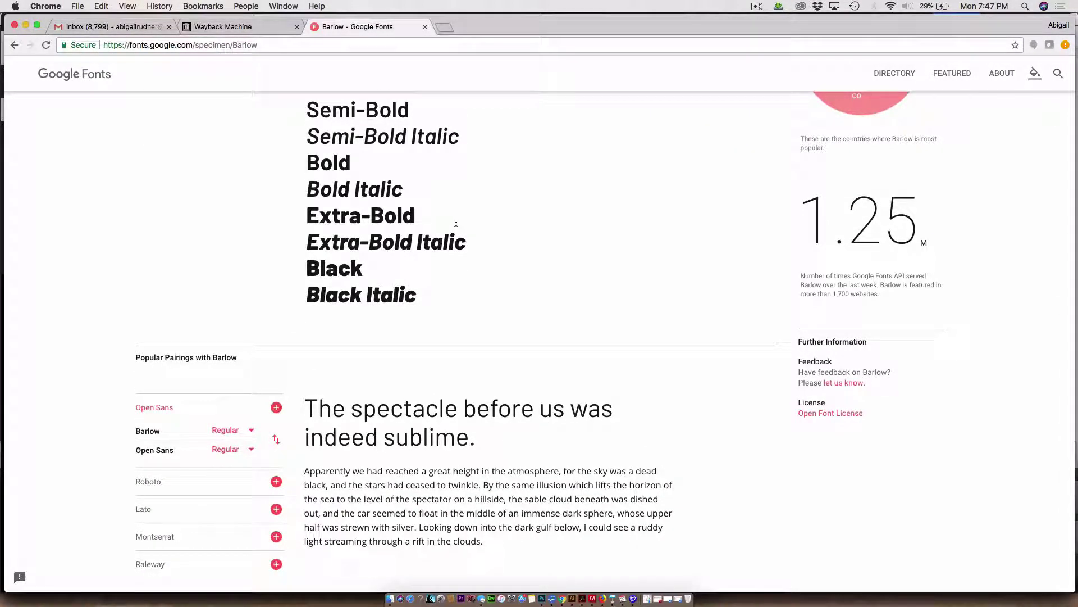
scroll(456, 226, down, 1)
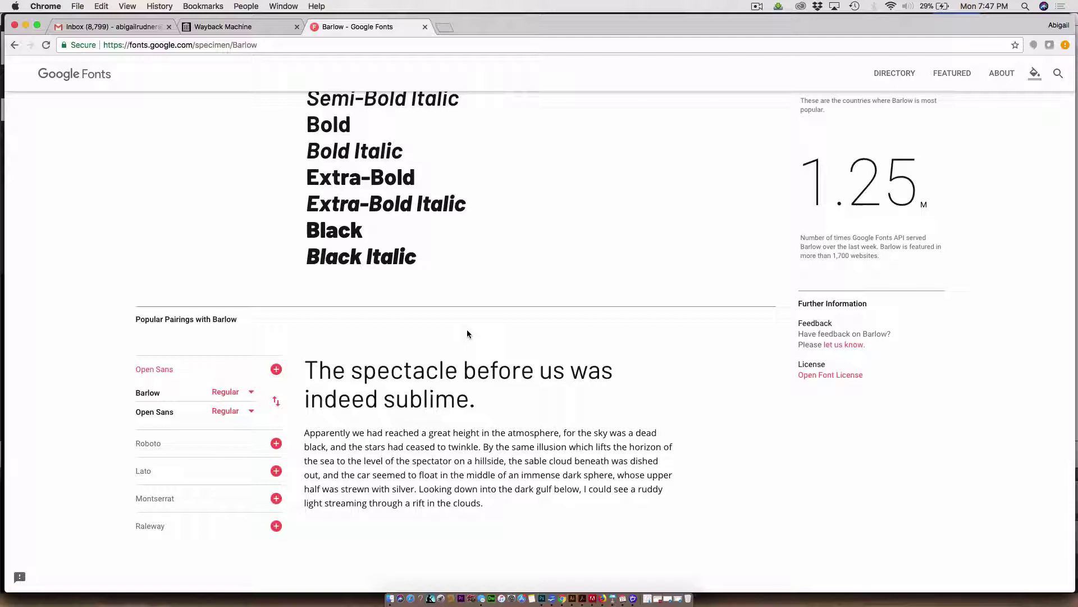
scroll(467, 330, up, 5)
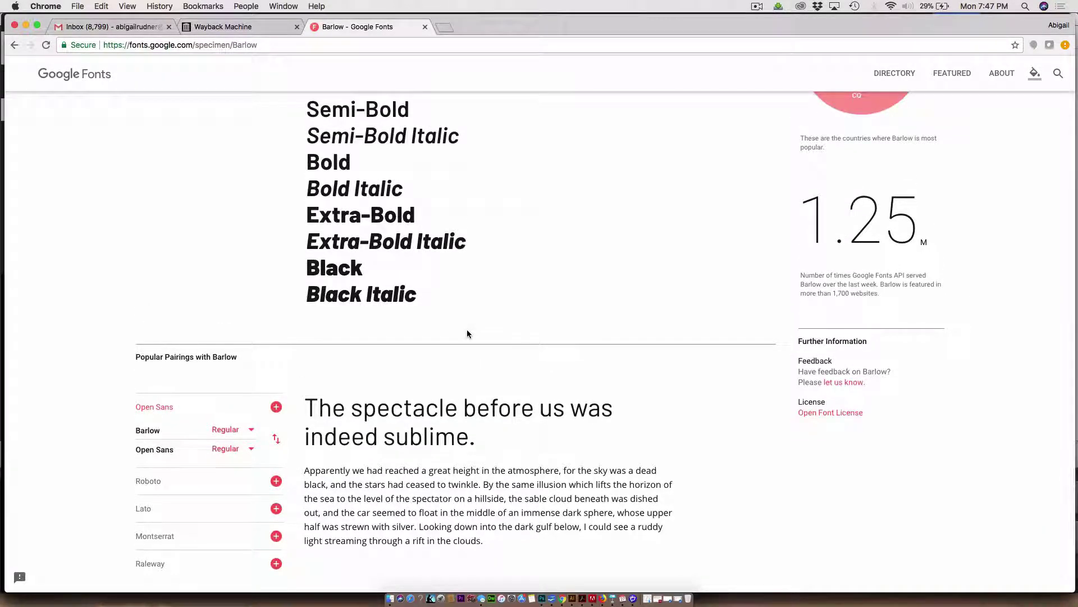
scroll(468, 333, up, 4)
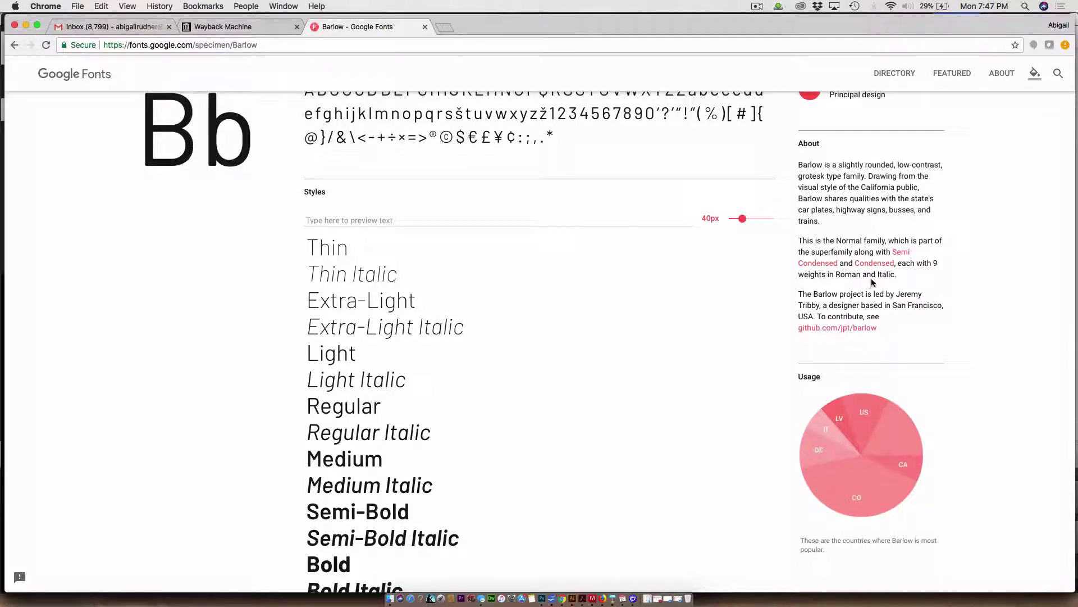
scroll(872, 281, up, 3)
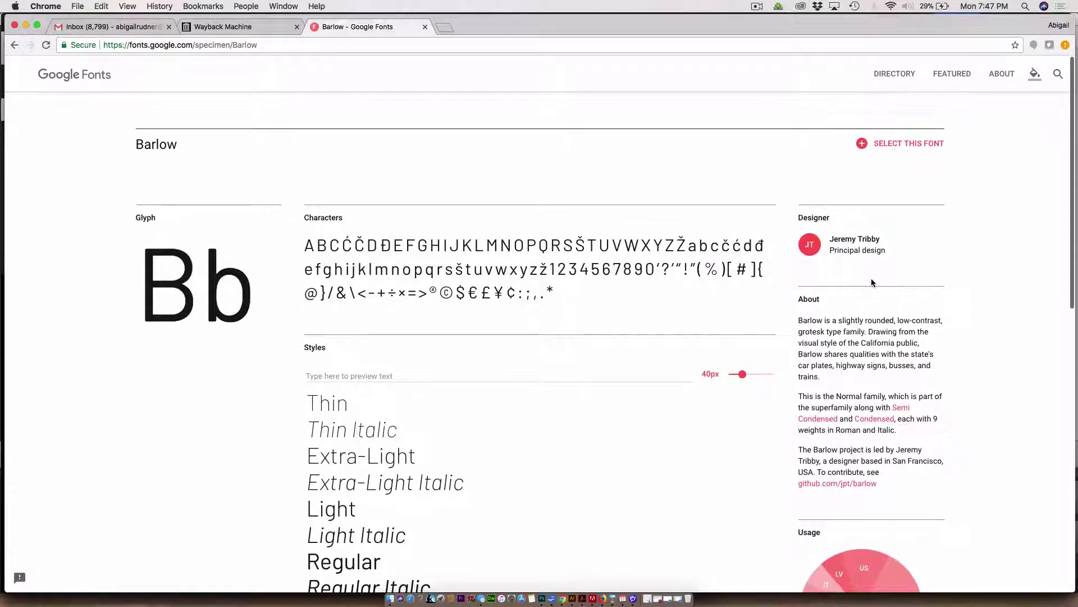
- Select the Barlow font, expand the selected-family details and download the family
click(887, 145)
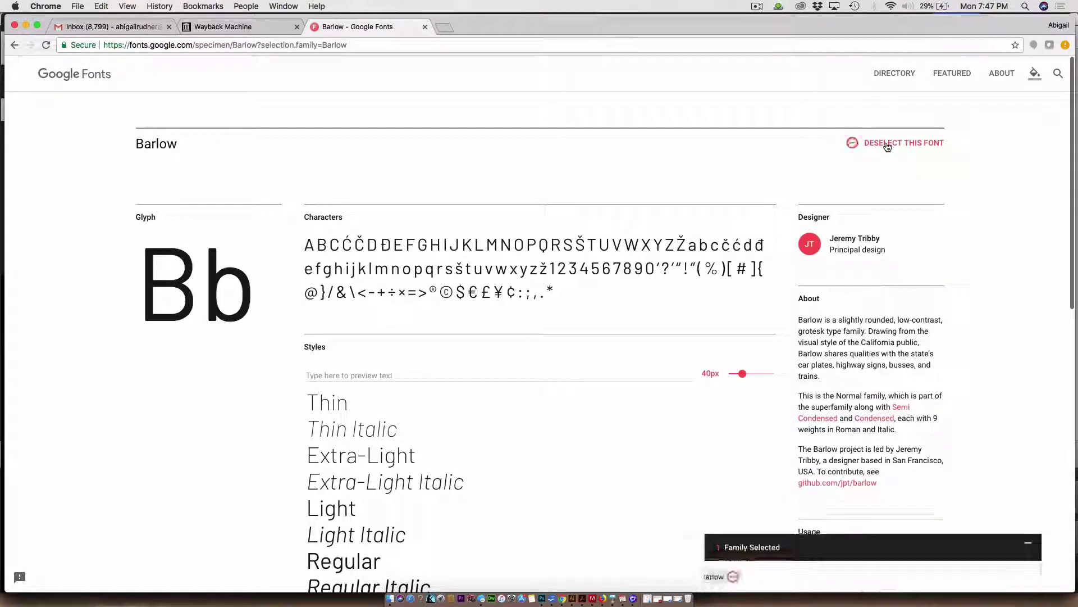
scroll(887, 146, down, 4)
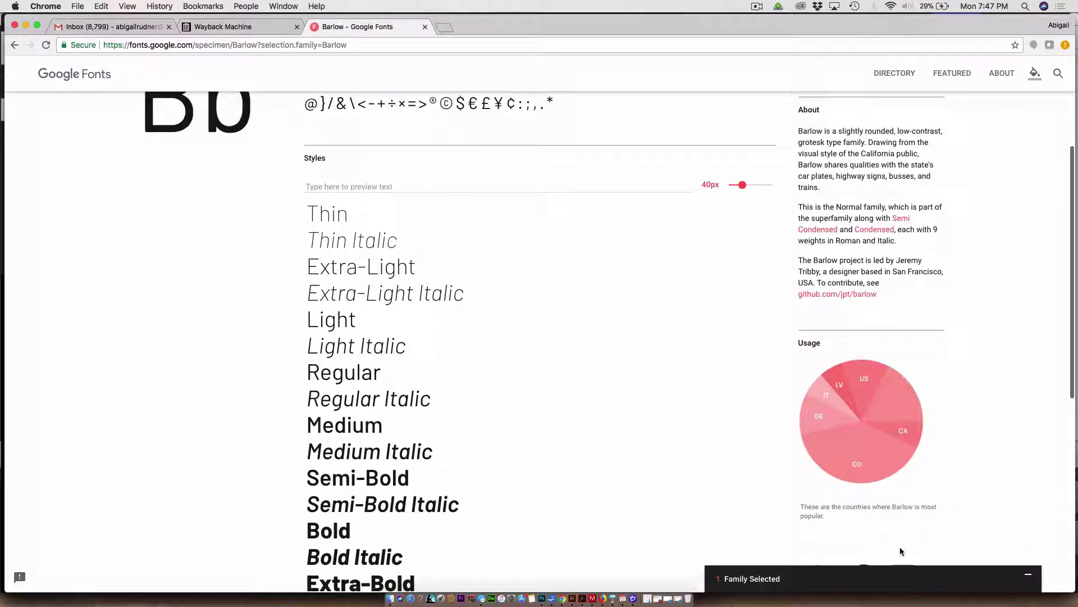
click(896, 589)
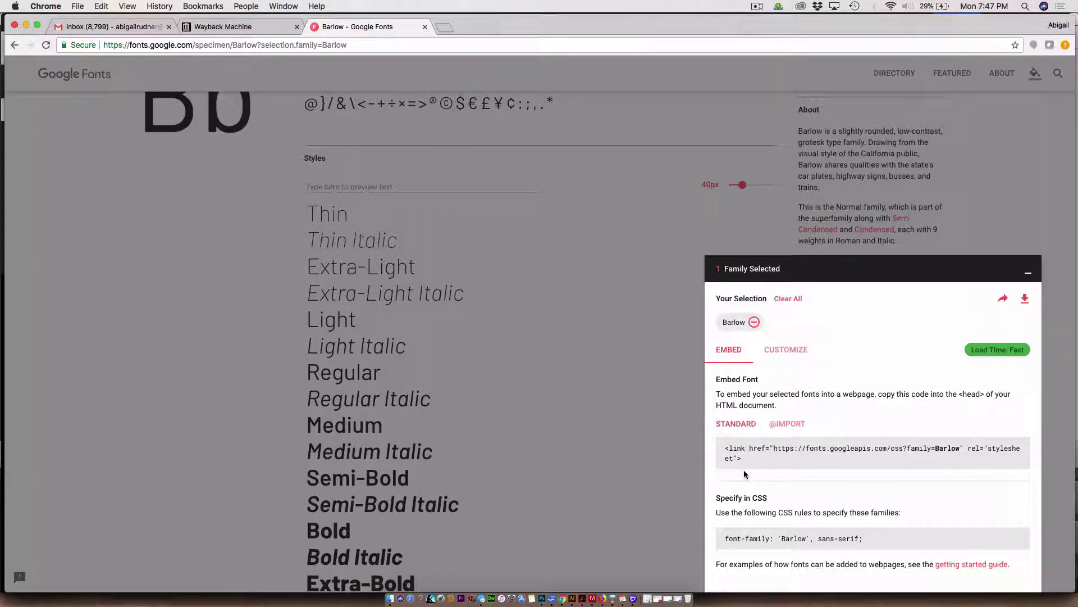
click(1024, 300)
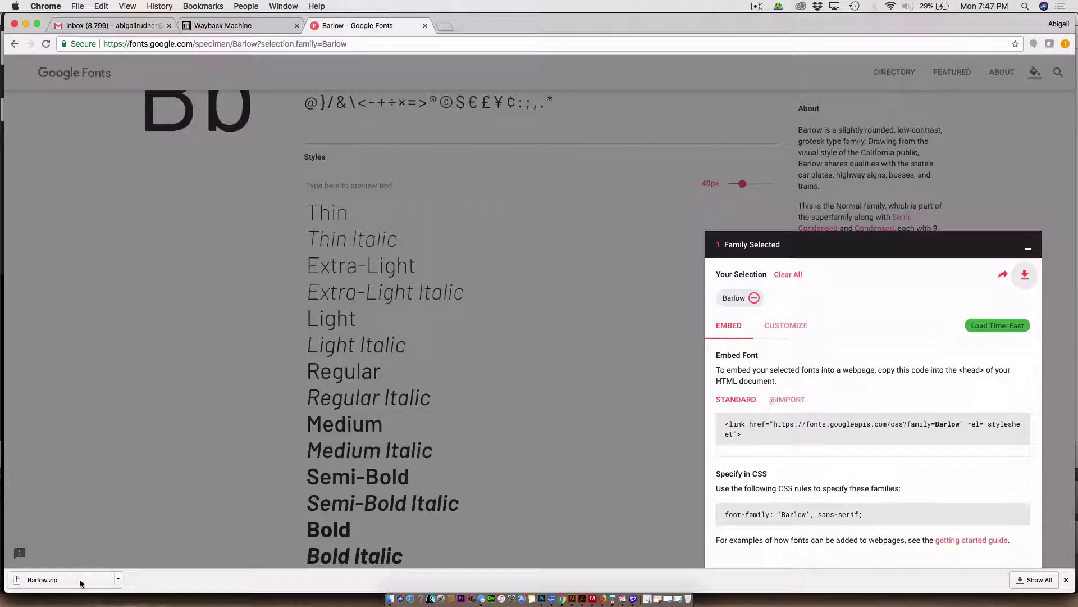
- Switch to Illustrator and show the Character panel in the homeLayour.ai document
key(super+Tab)
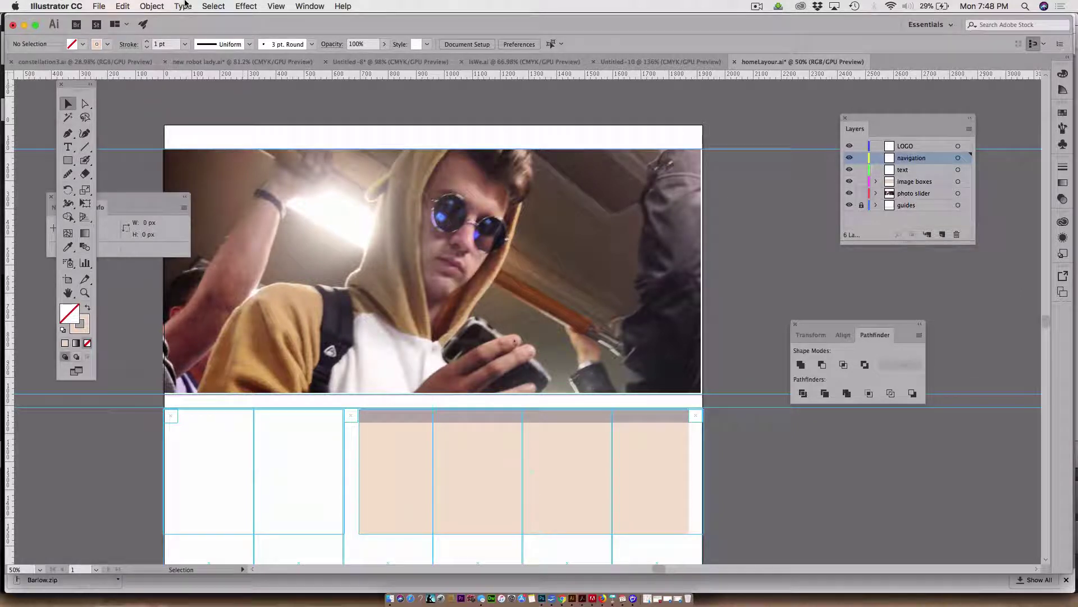
click(316, 5)
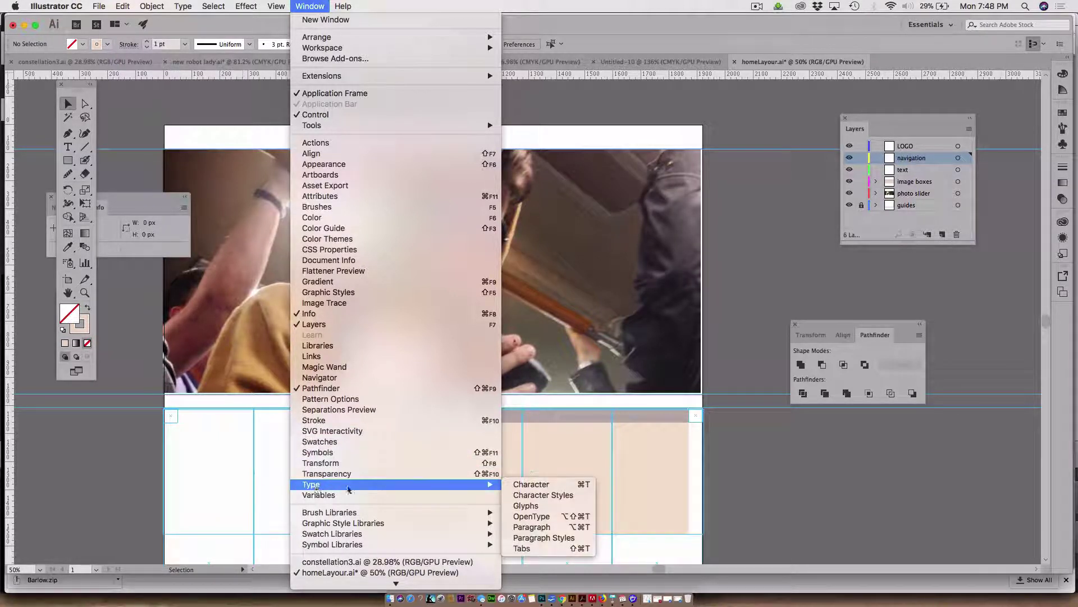
mouse_move(483, 484)
click(544, 487)
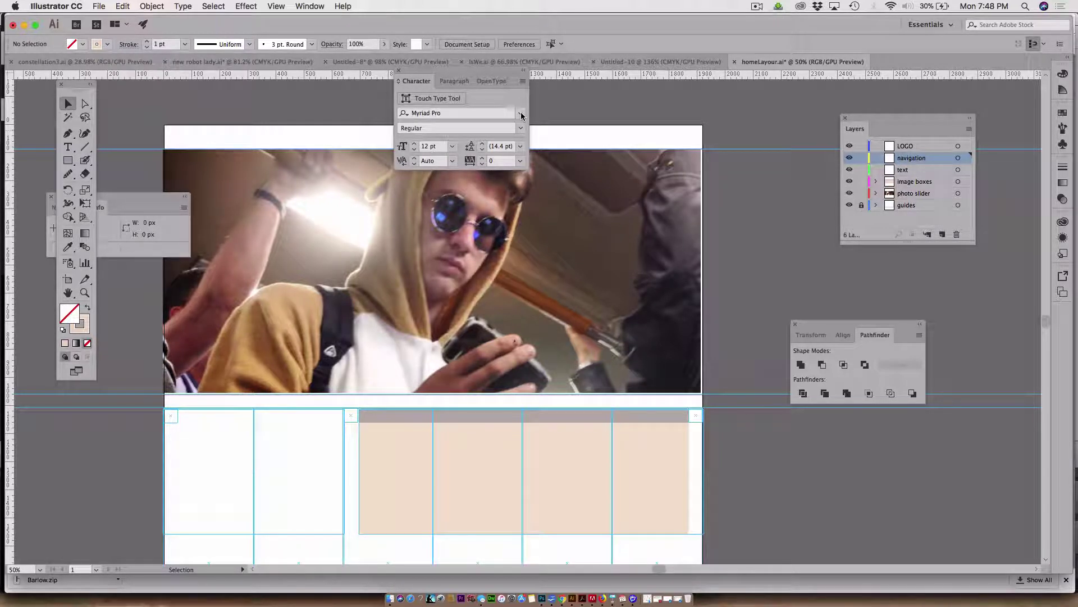
- Search the Character panel's font list for "b", leaving the current font selection as it is
click(522, 116)
text(b)
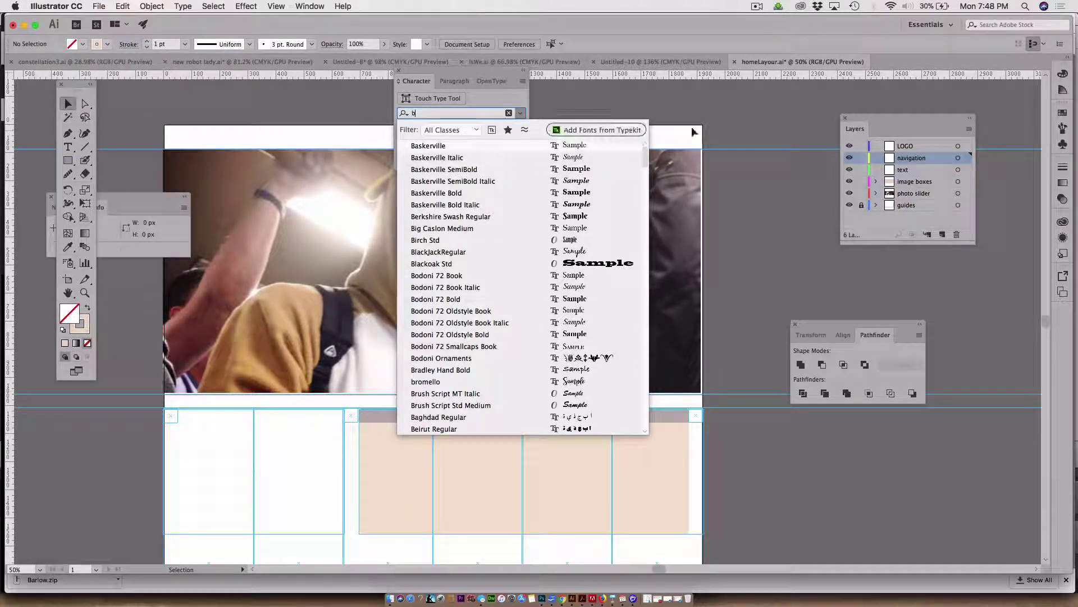
click(747, 109)
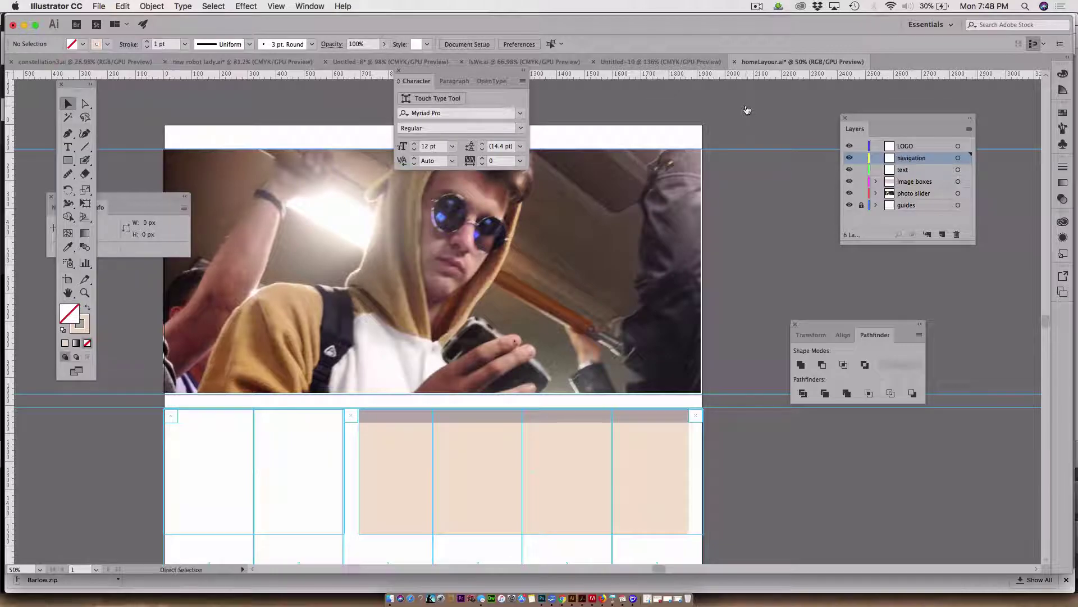
- Switch back to Chrome, reveal the downloaded Barlow.zip in Finder and move it into the Fonts folder
key(super+Tab)
key(super+Tab)
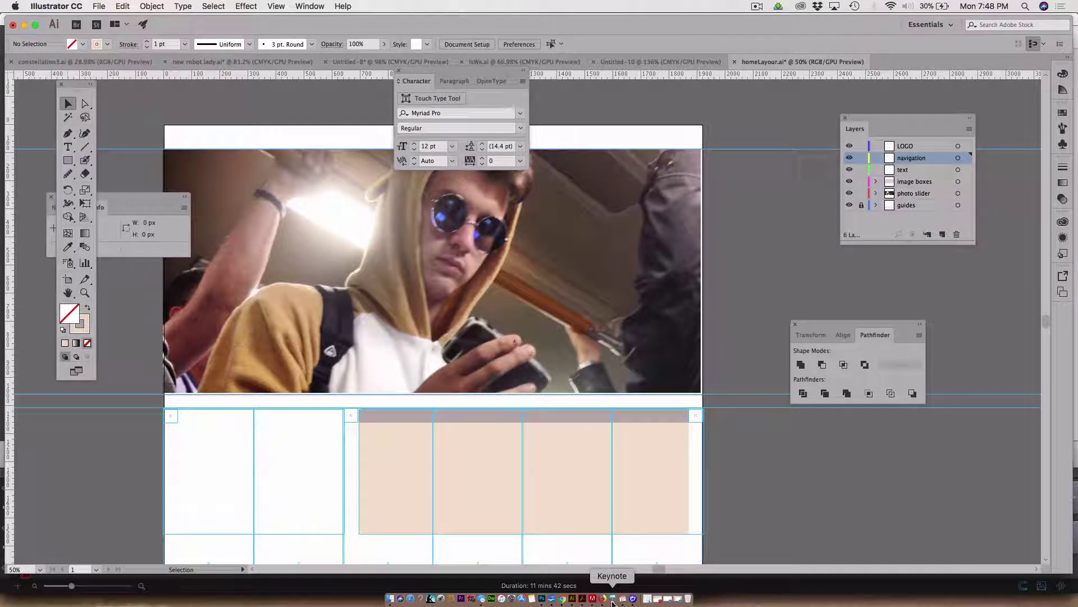
key(super+Tab)
key(super+Tab)
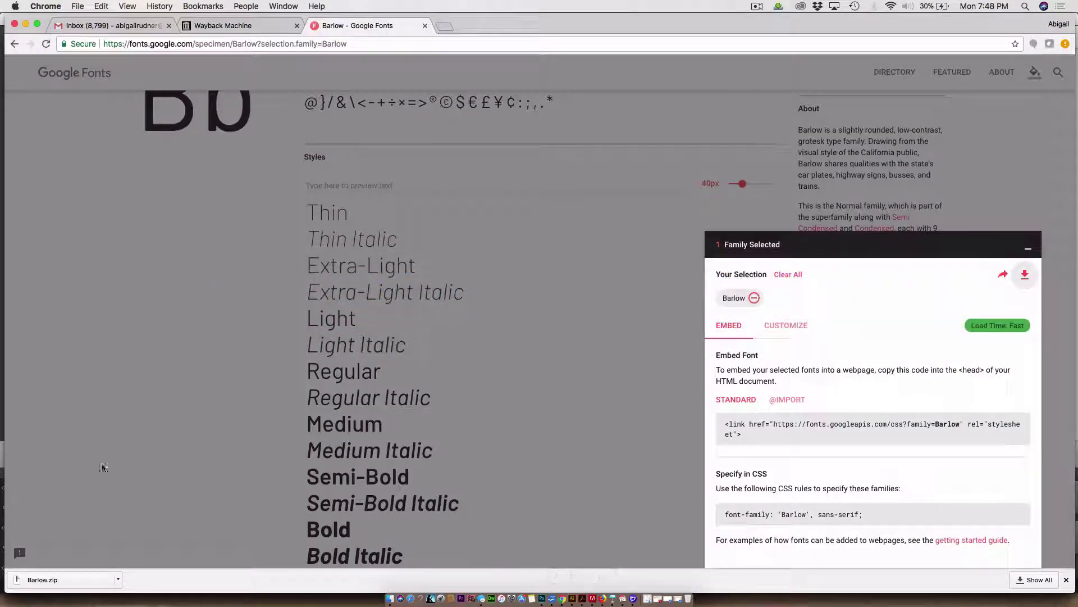
click(117, 579)
click(155, 565)
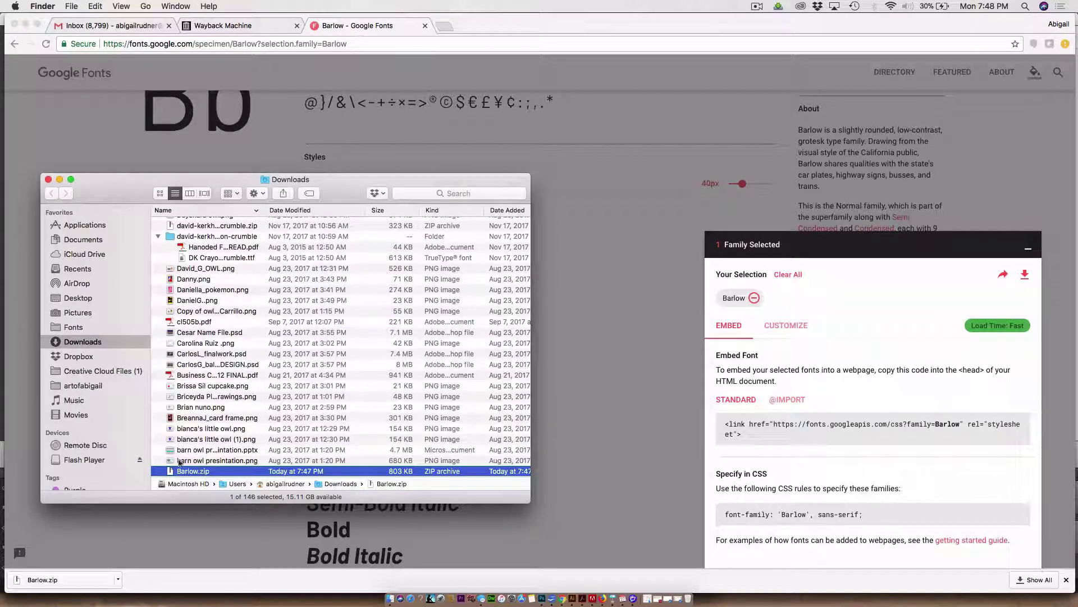
drag(169, 473, 74, 332)
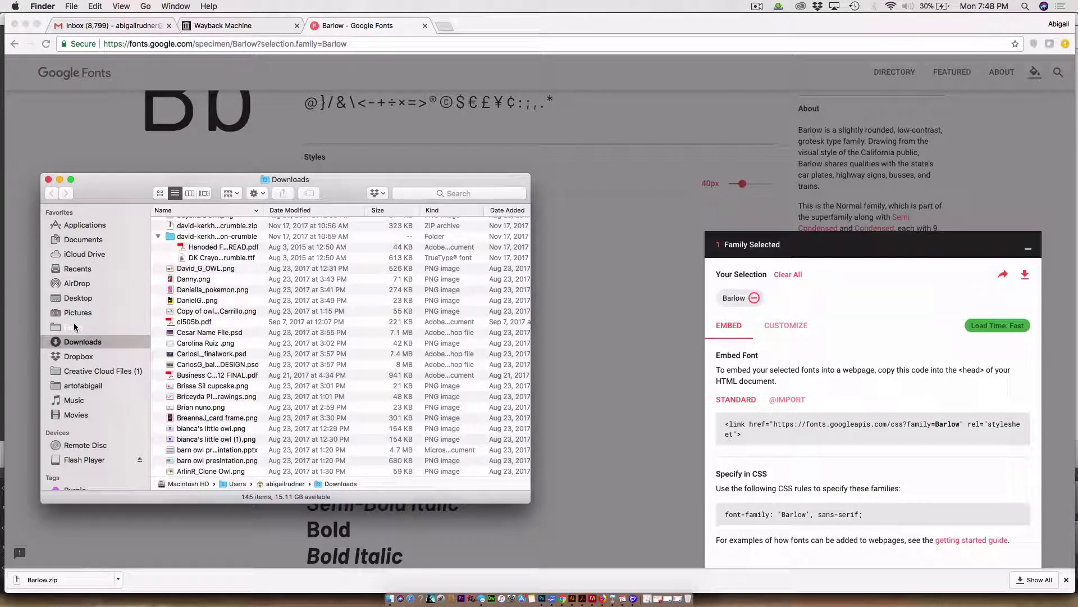
- Extract Barlow.zip inside the Fonts folder
click(60, 327)
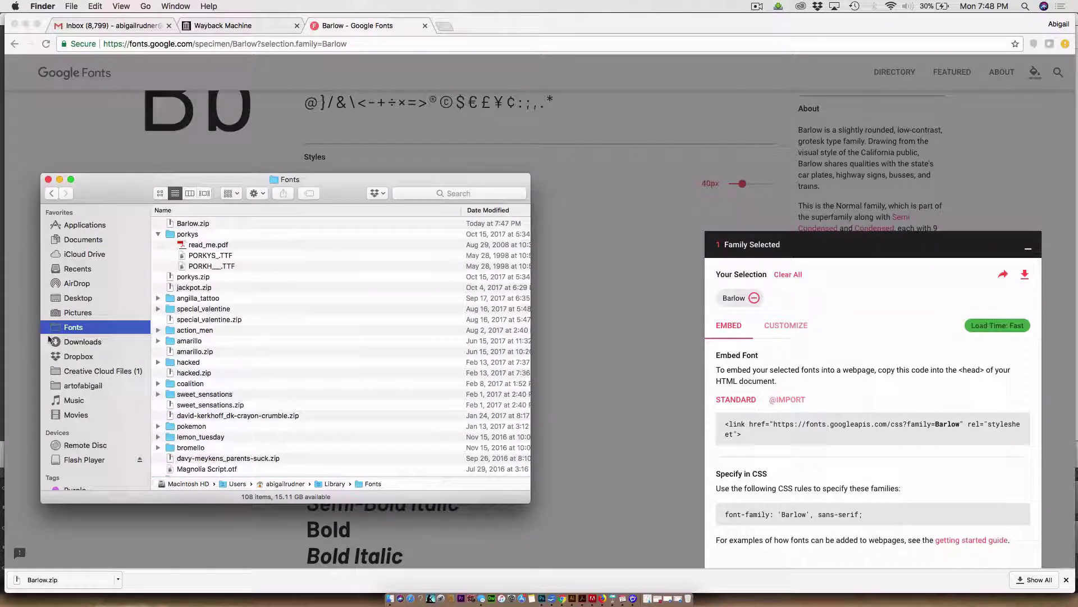
click(173, 224)
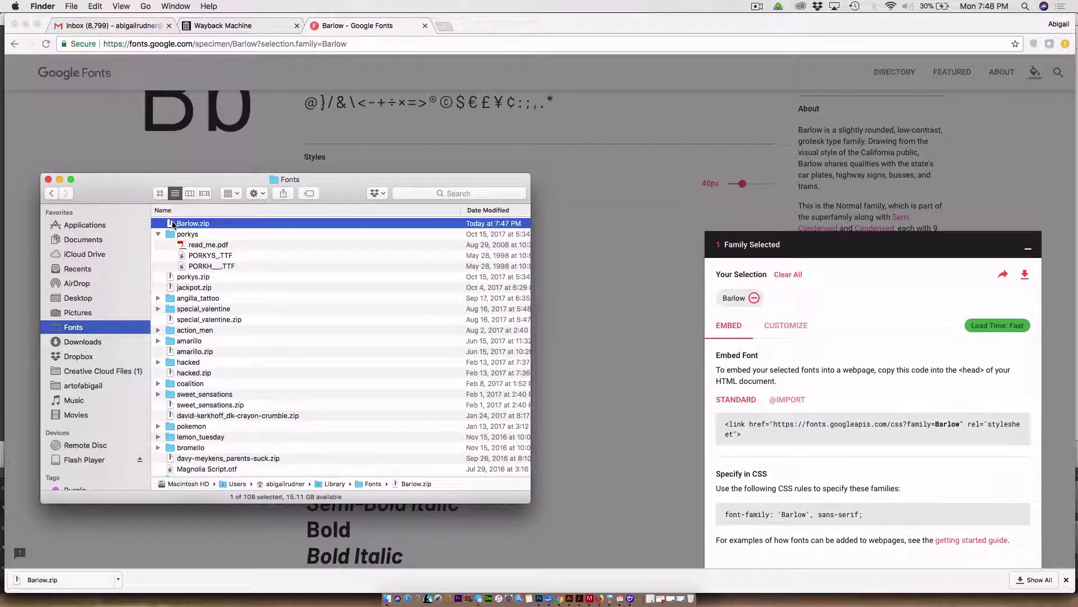
double_click(173, 224)
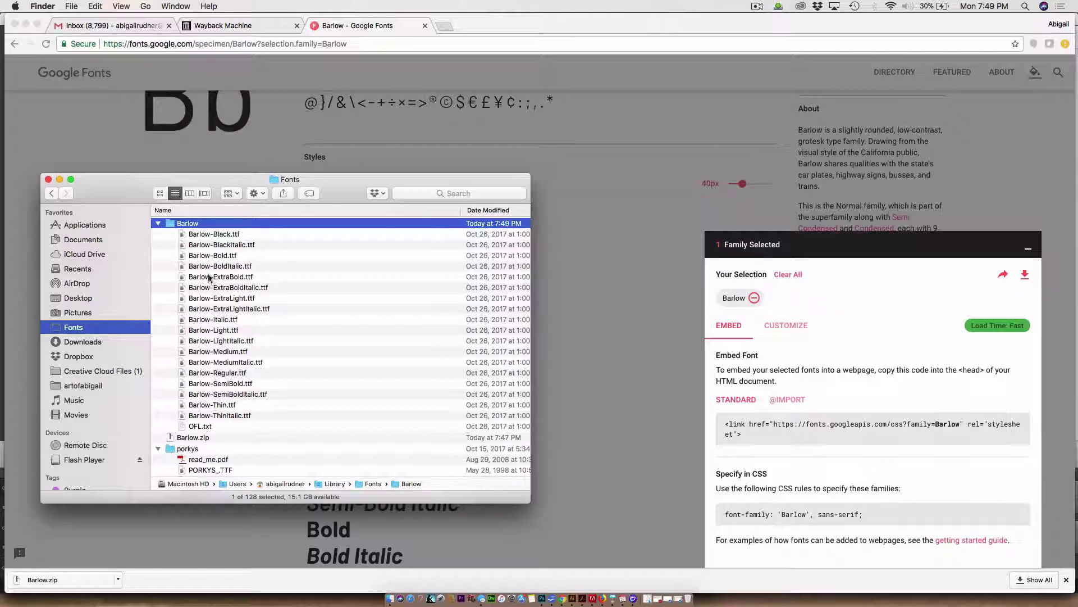
- Open Barlow-Bold.ttf from the extracted folder in Font Book and look through the previews of the Barlow styles
click(208, 256)
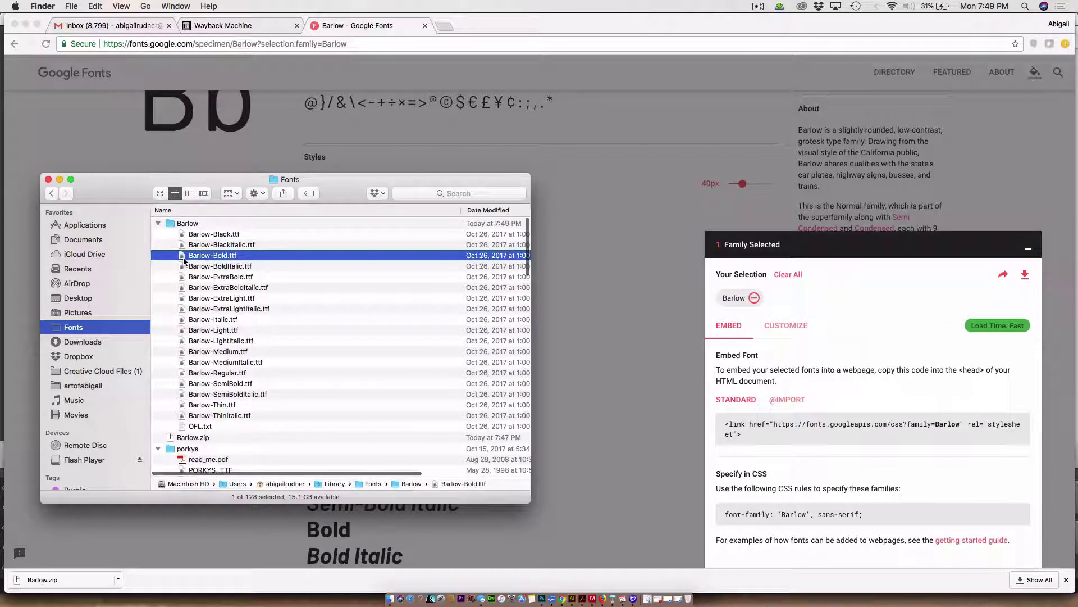
double_click(183, 259)
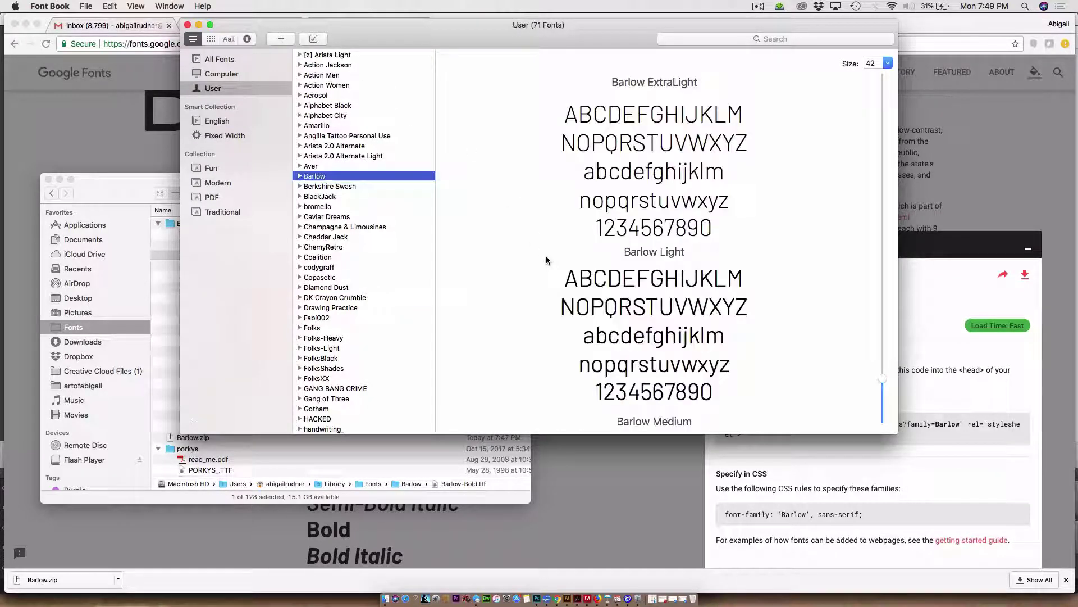
scroll(690, 283, down, 8)
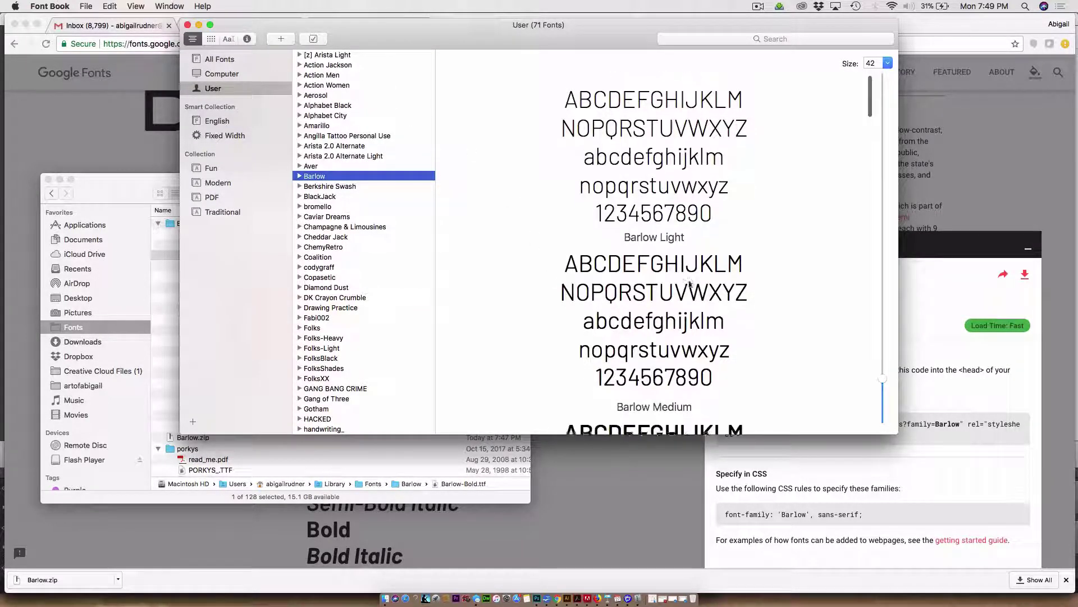
scroll(690, 283, down, 20)
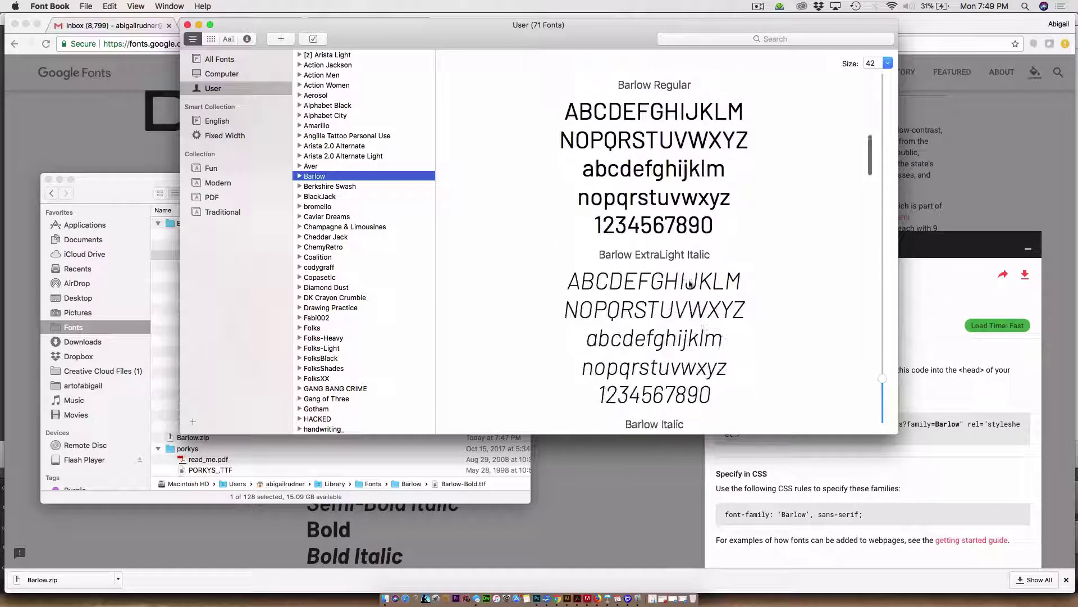
scroll(691, 283, down, 5)
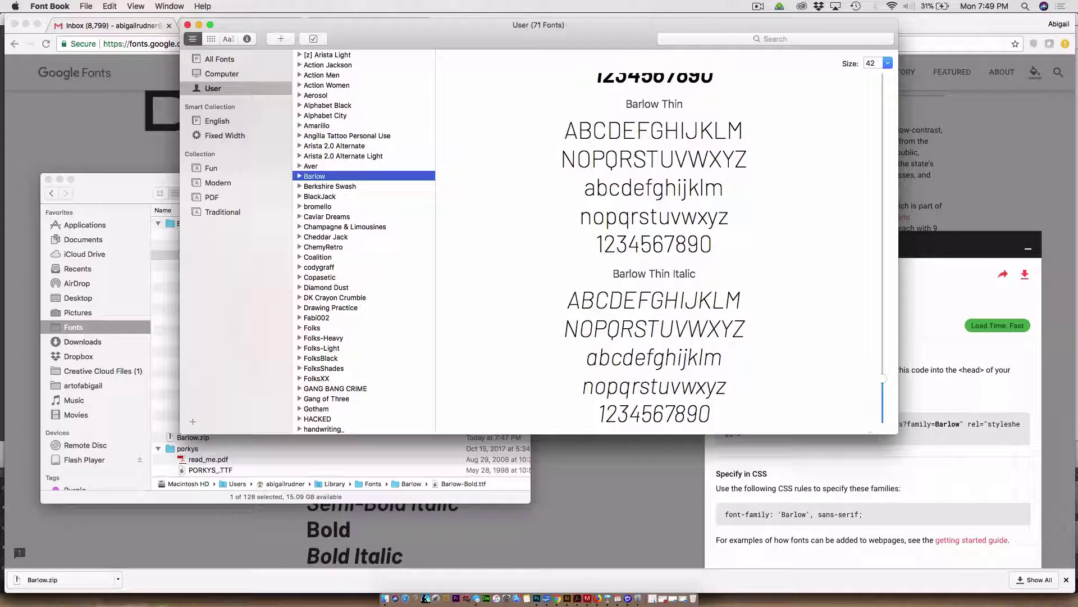
- Switch to Illustrator and look for Barlow in the Character panel's font list without changing the font
key(super+Tab)
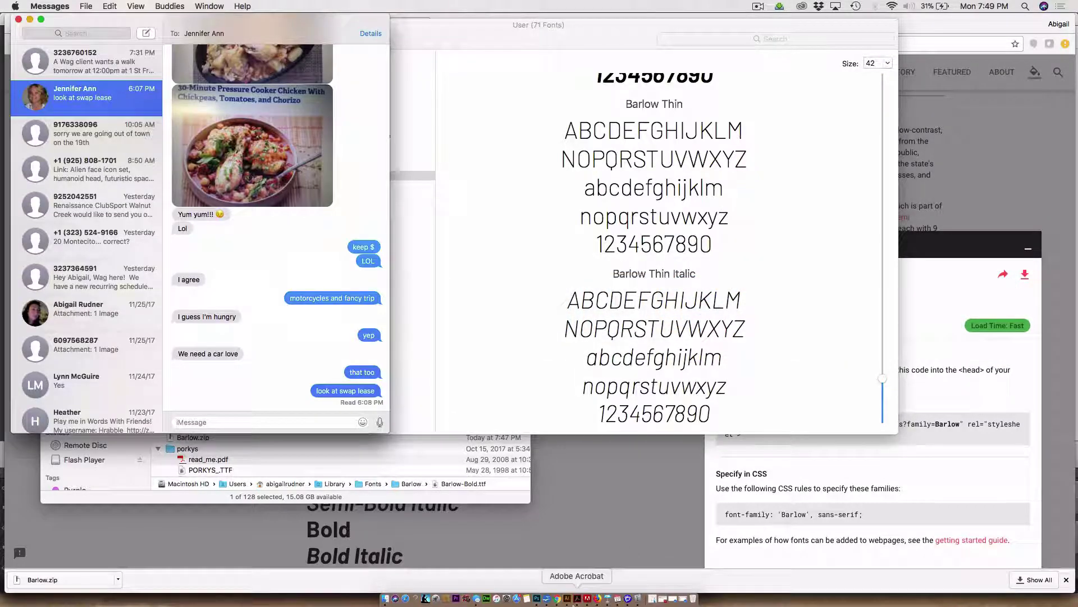
click(571, 599)
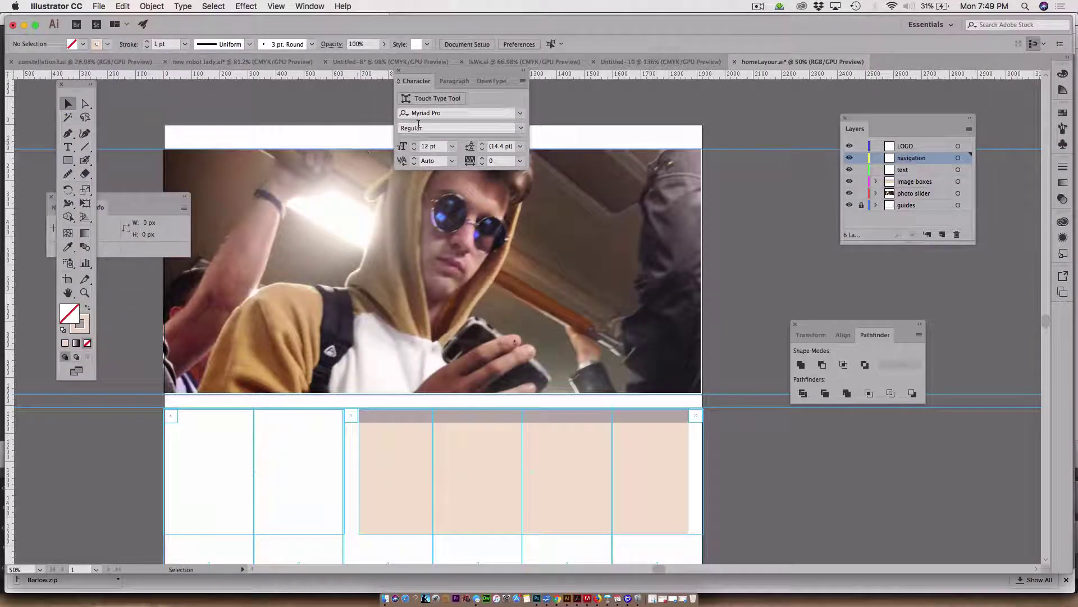
click(520, 117)
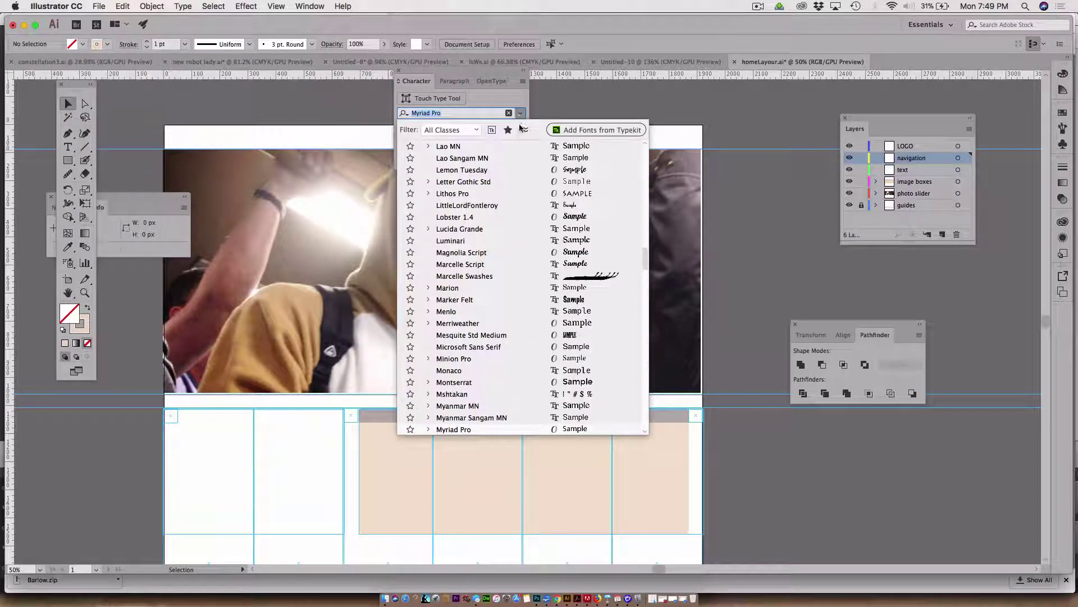
scroll(516, 151, up, 15)
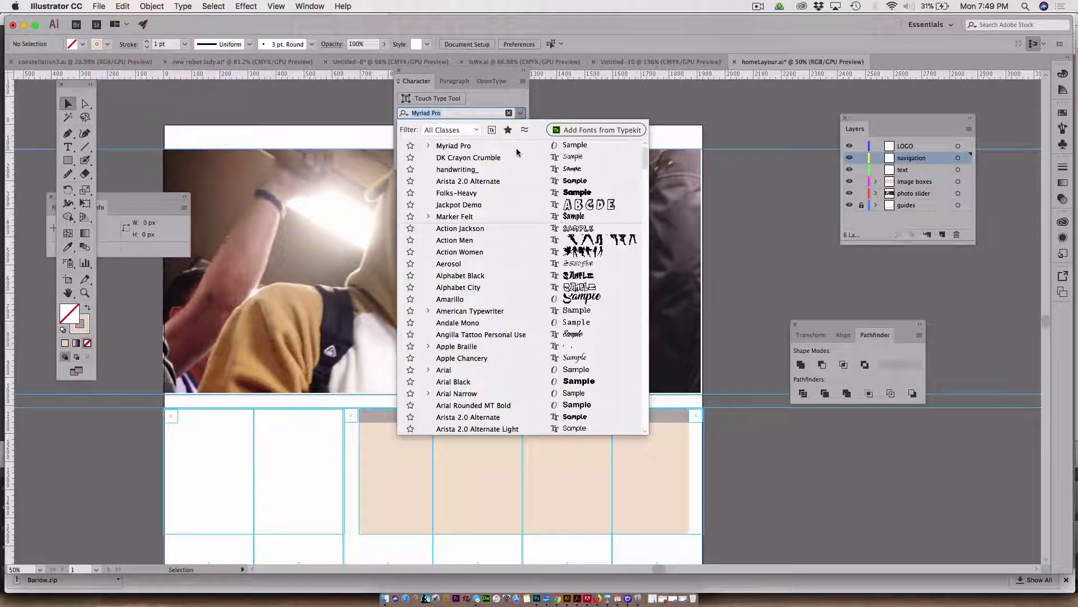
scroll(496, 268, down, 3)
scroll(495, 268, down, 5)
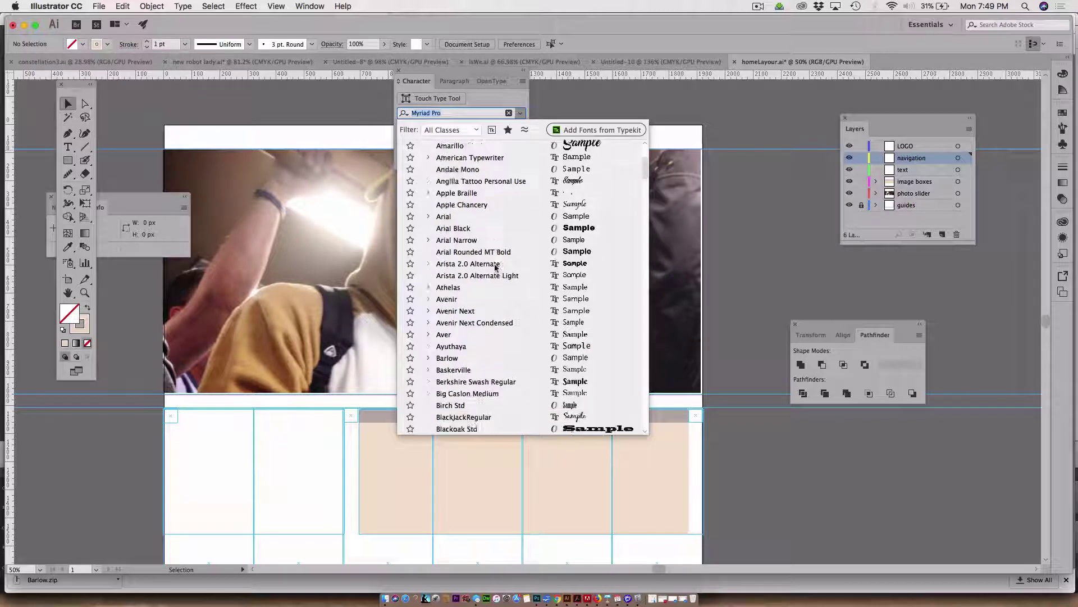
scroll(494, 266, down, 1)
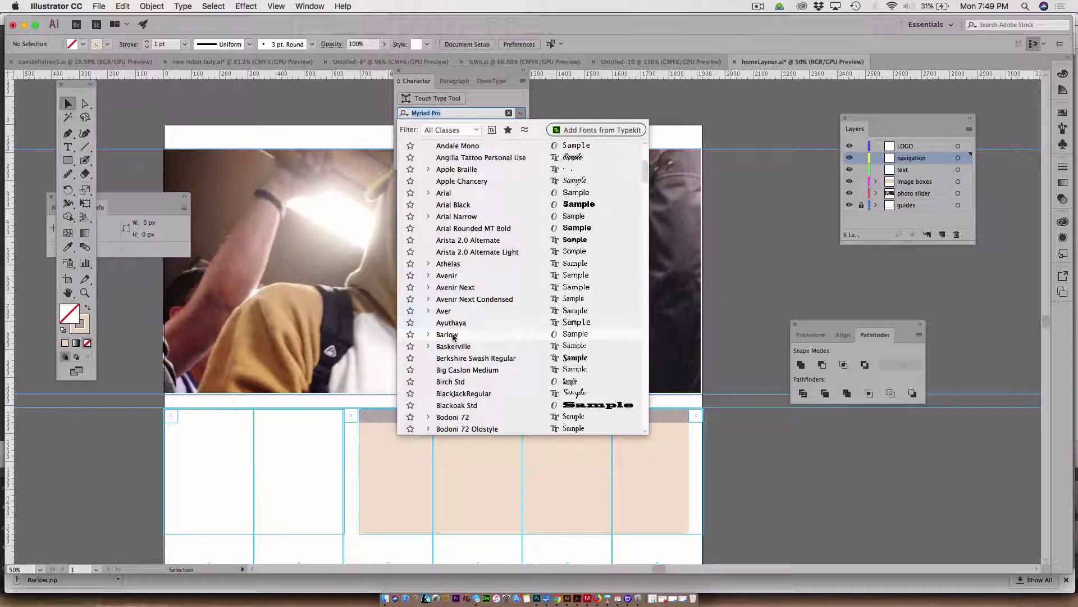
click(754, 106)
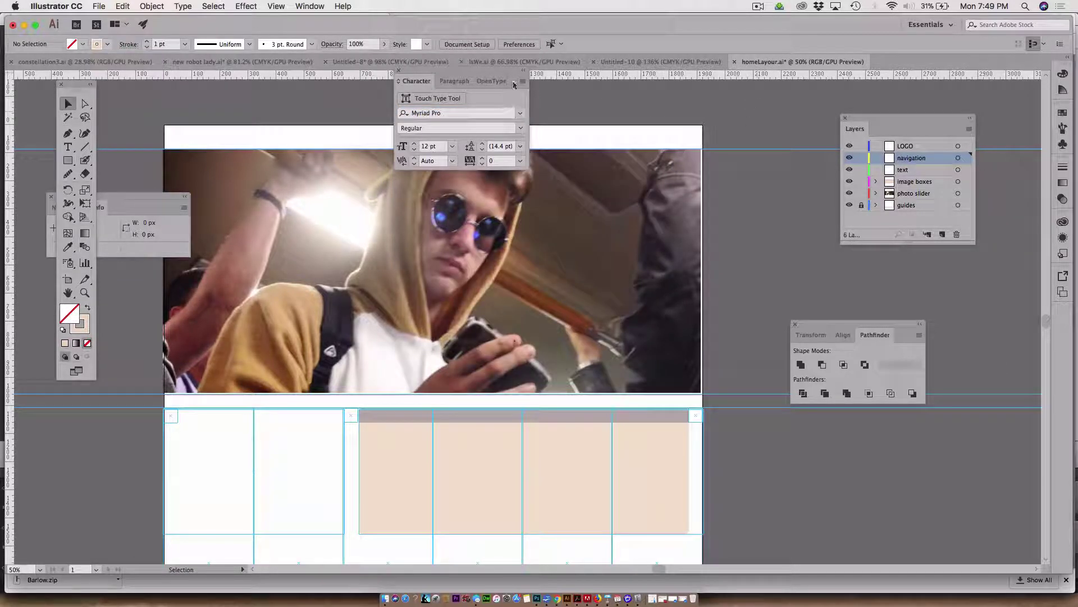
- Detach the Character panel, place it below the Pathfinder panel and close the leftover Paragraph and OpenType group
drag(416, 81, 794, 448)
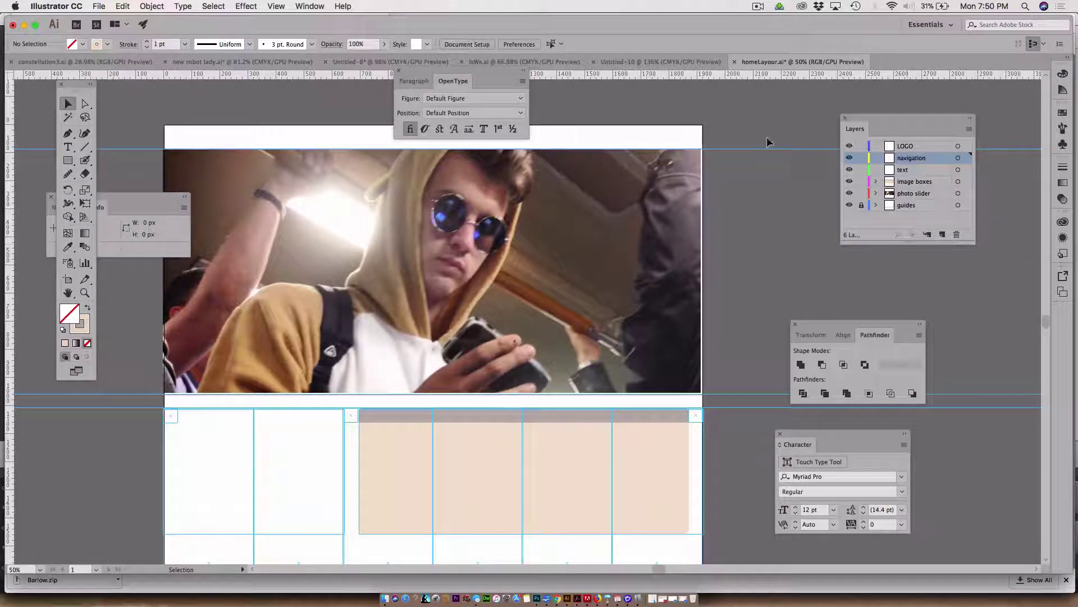
click(399, 72)
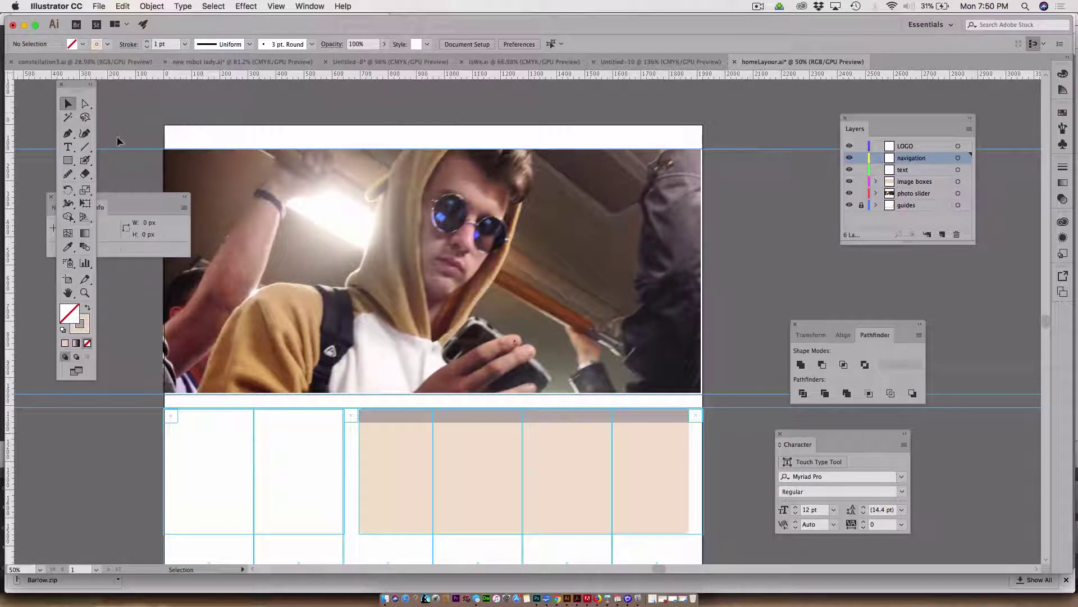
- Set the Type tool's font to Barlow Medium and place a point text object in the white header strip on the navigation layer
click(68, 147)
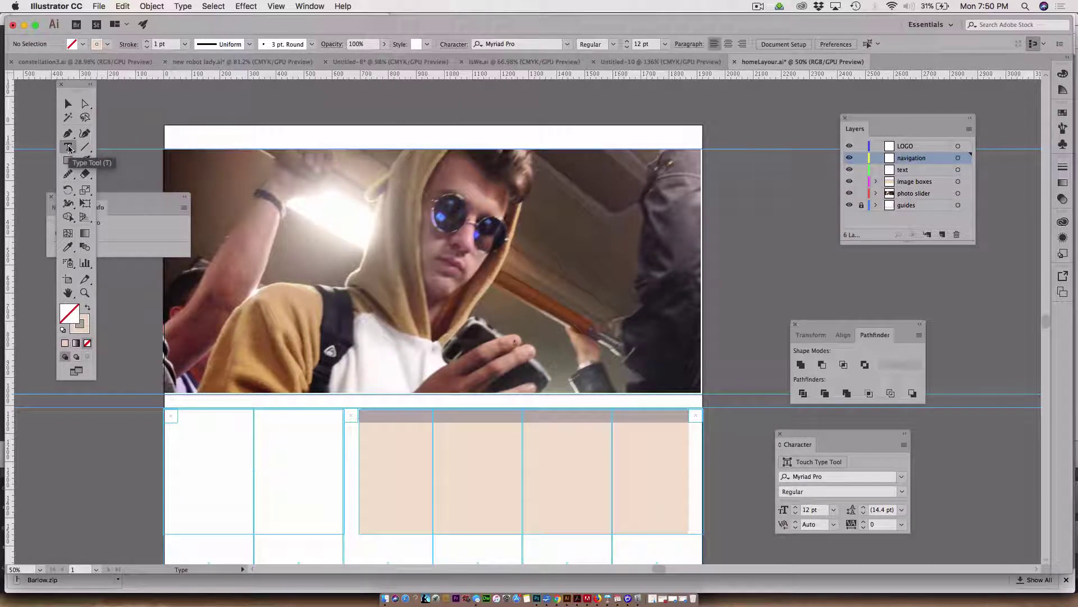
click(567, 45)
text(bar)
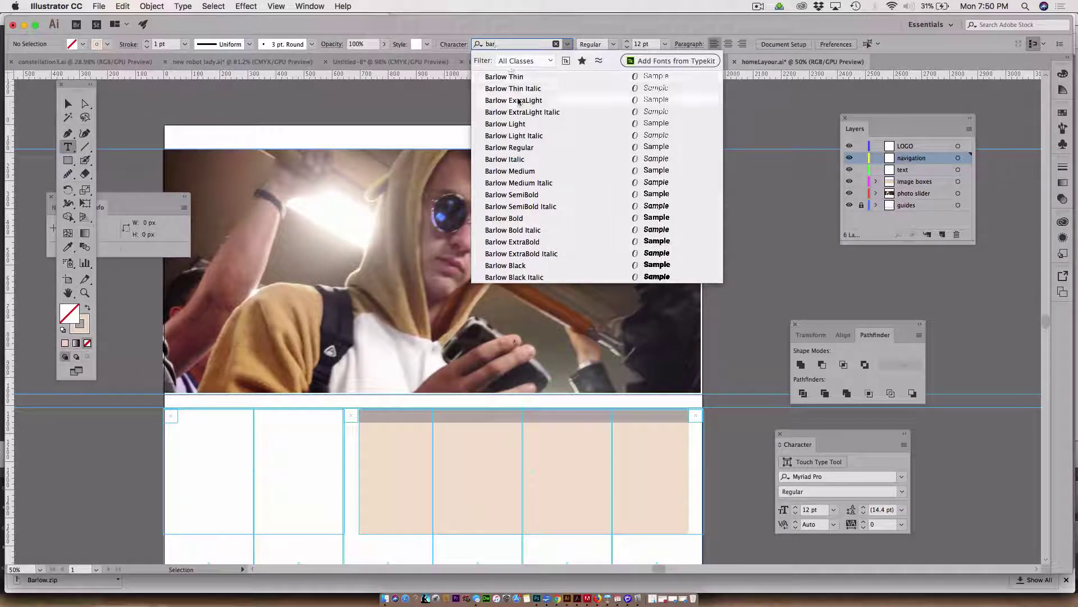
click(512, 172)
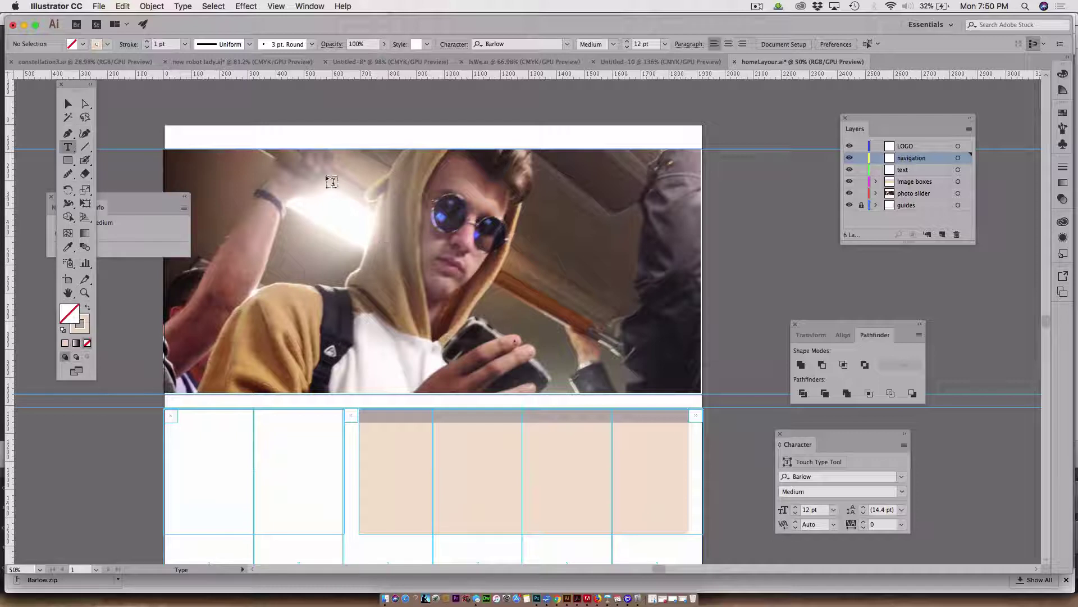
click(187, 136)
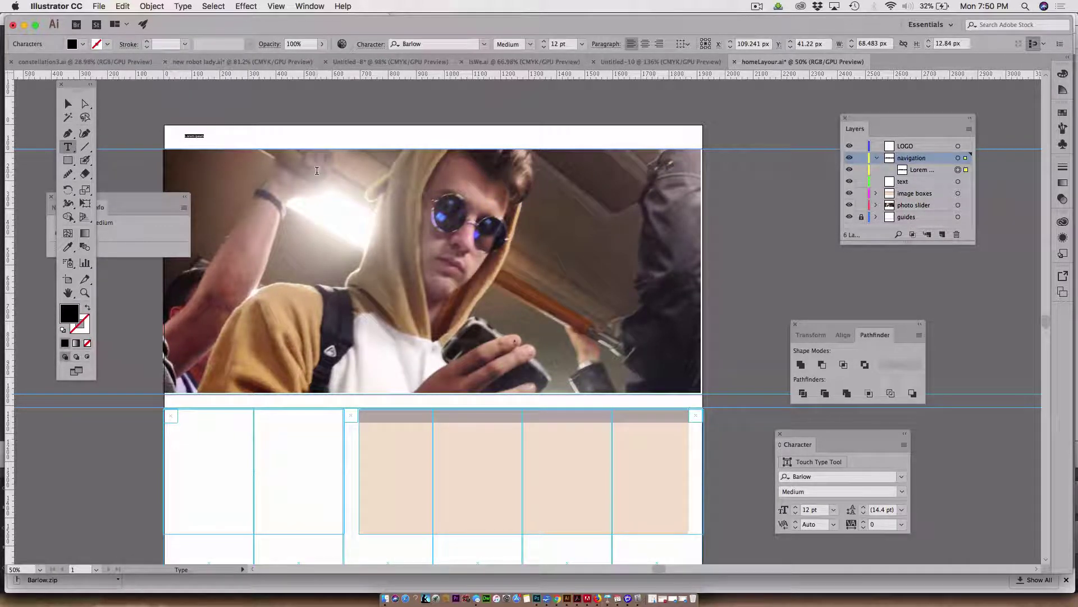
- Try to enlarge the header's placeholder text to 40 pt
click(555, 43)
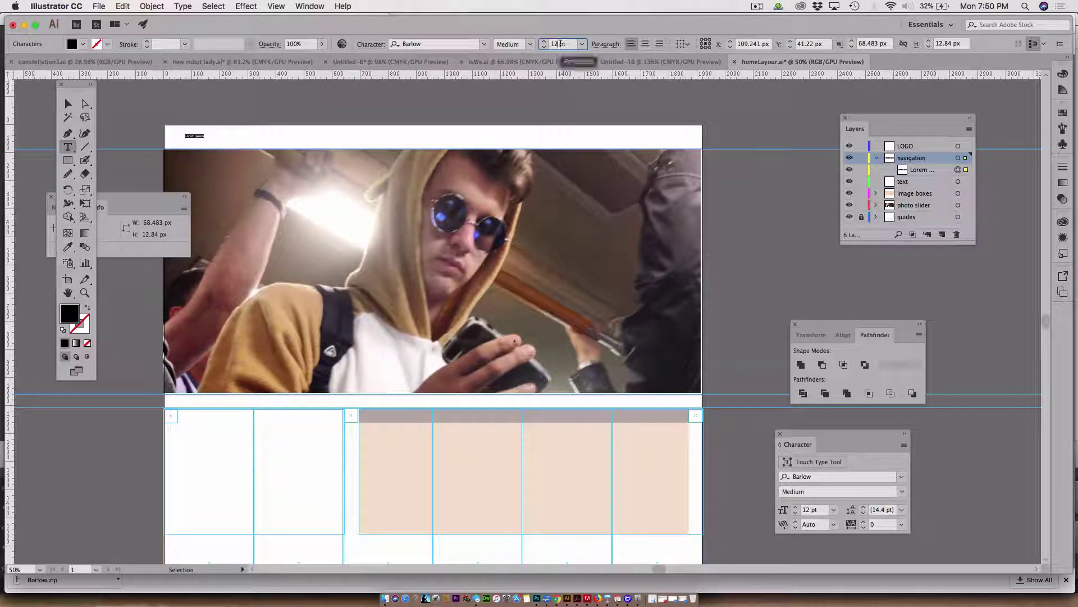
key(Up)
key(Up)
key(Up)
key(Up)
key(Up)
key(Up)
key(Up)
key(Up)
key(Up)
key(Up)
key(Up)
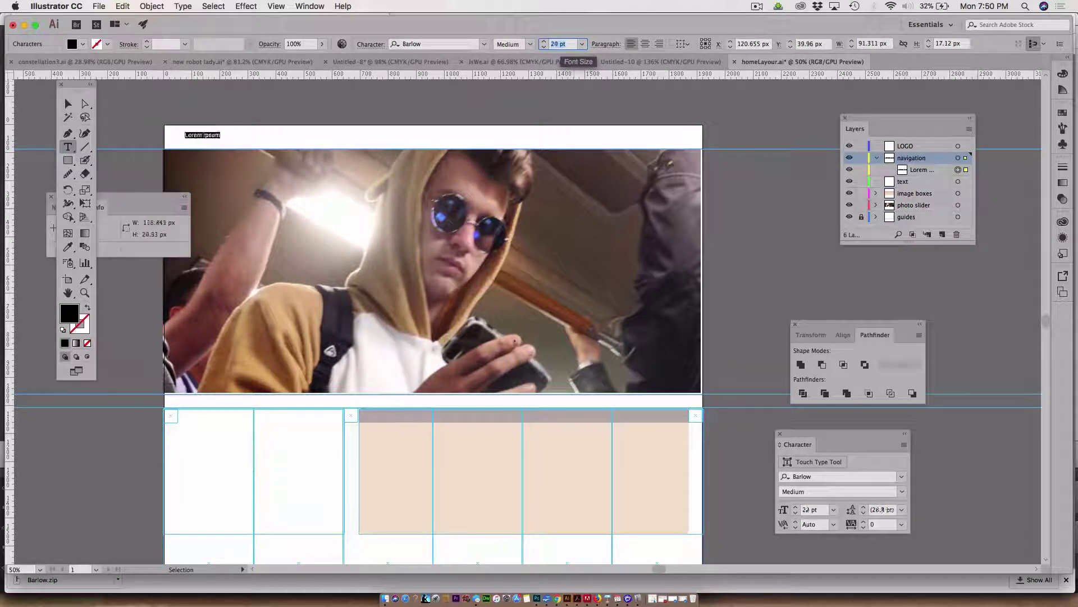
key(Up)
key(Up)
key(Up)
key(Up)
key(Up)
key(Up)
key(Up)
key(Up)
key(Up)
key(Up)
key(Up)
key(Up)
key(Up)
key(Up)
key(Up)
key(Up)
key(Up)
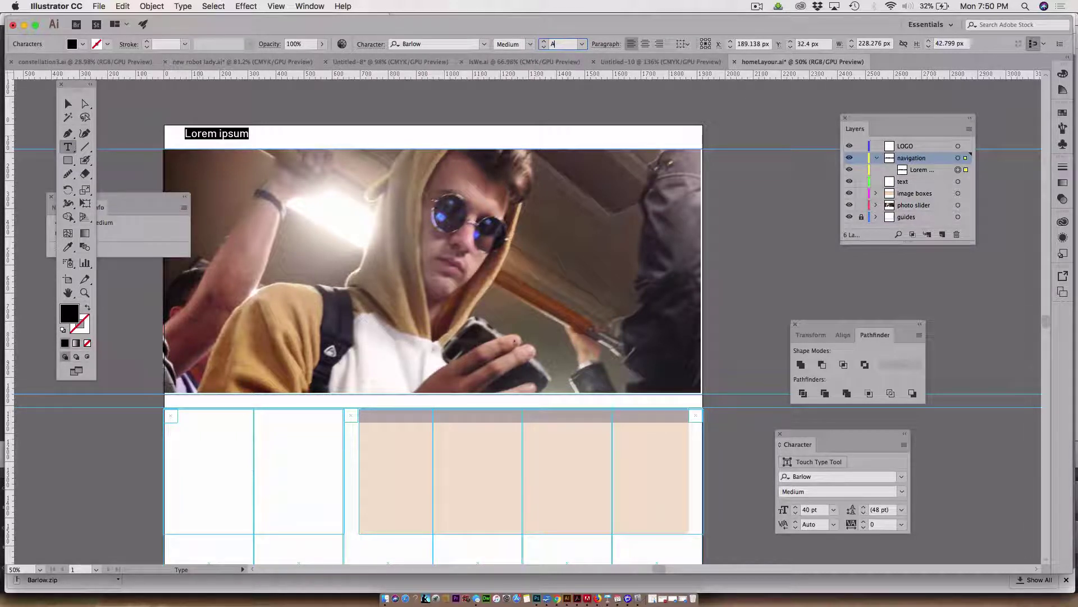
key(Return)
- Replace the header's placeholder text with "ABOUT"
triple_click(197, 135)
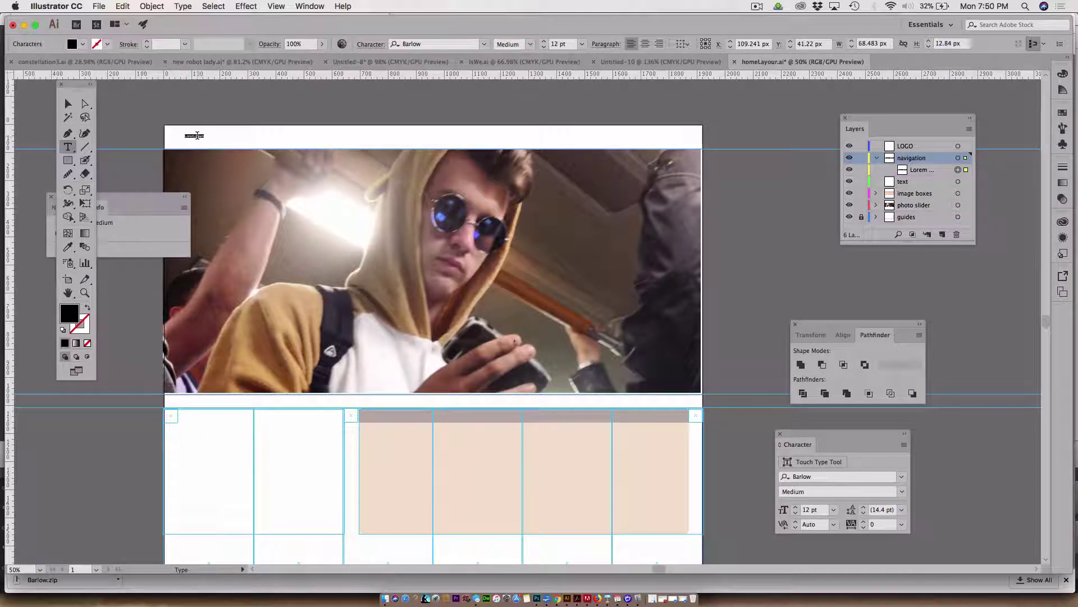
text(ABOUT)
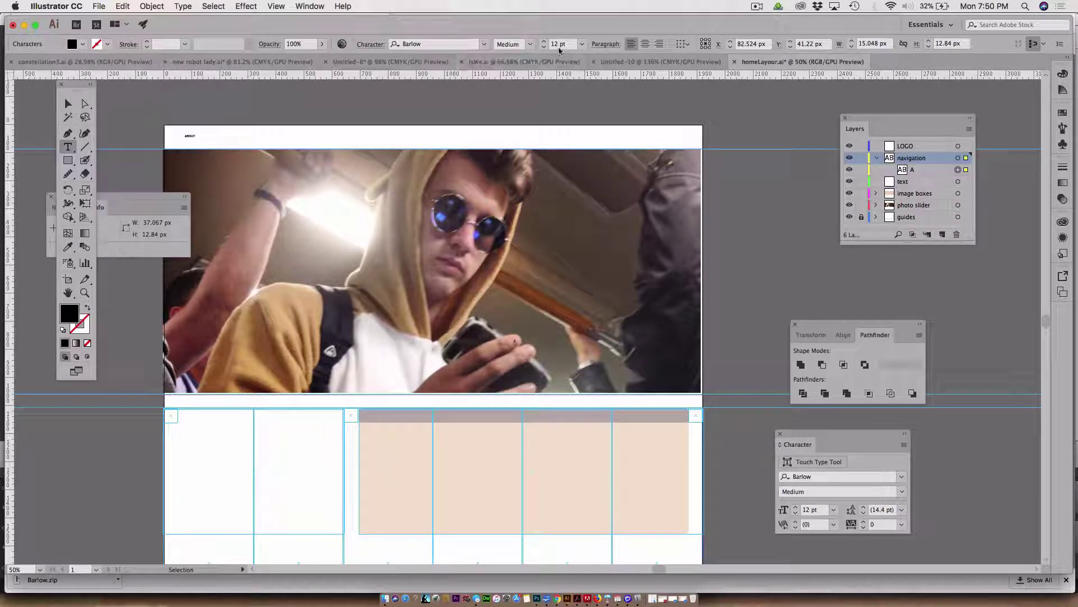
- Try to set the font size to 40 pt without selecting the ABOUT characters
click(544, 42)
click(544, 43)
click(544, 43)
click(544, 44)
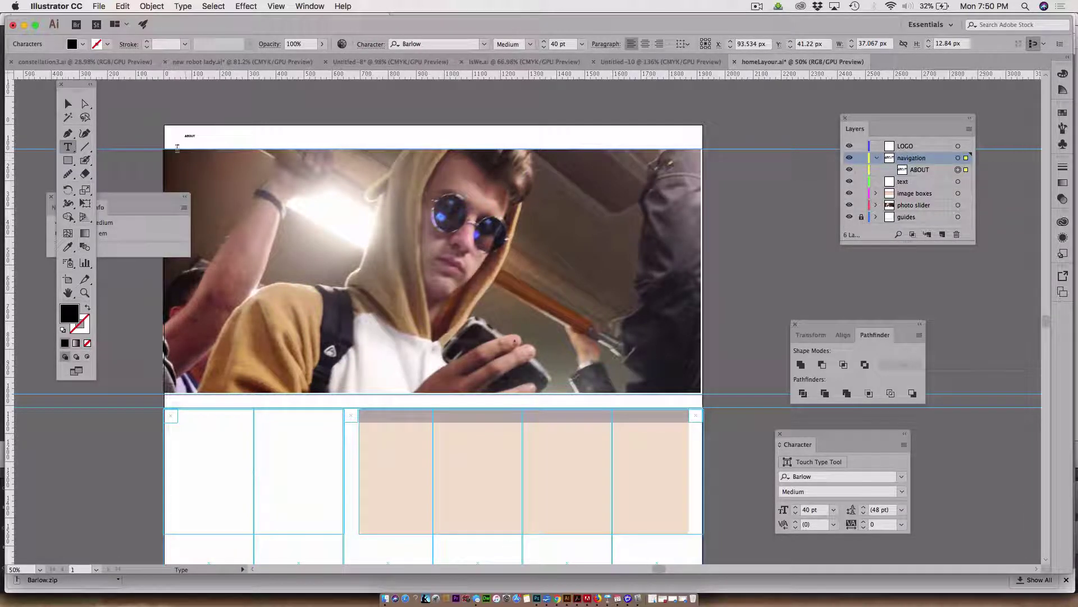
- Enlarge the ABOUT text to 50 pt and move it to the right end of the white header strip
double_click(192, 136)
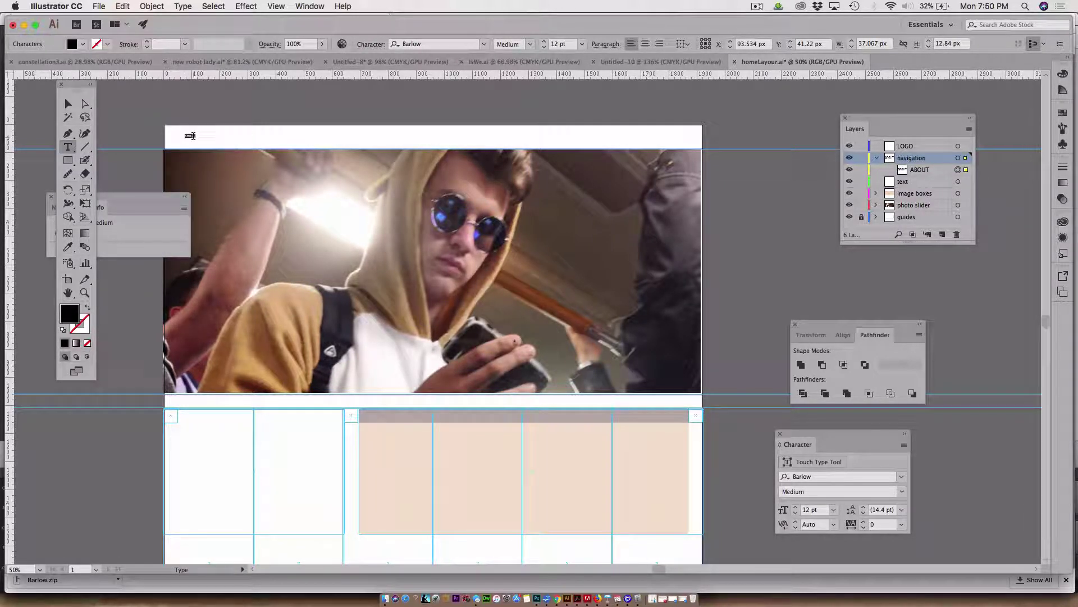
click(544, 41)
click(543, 41)
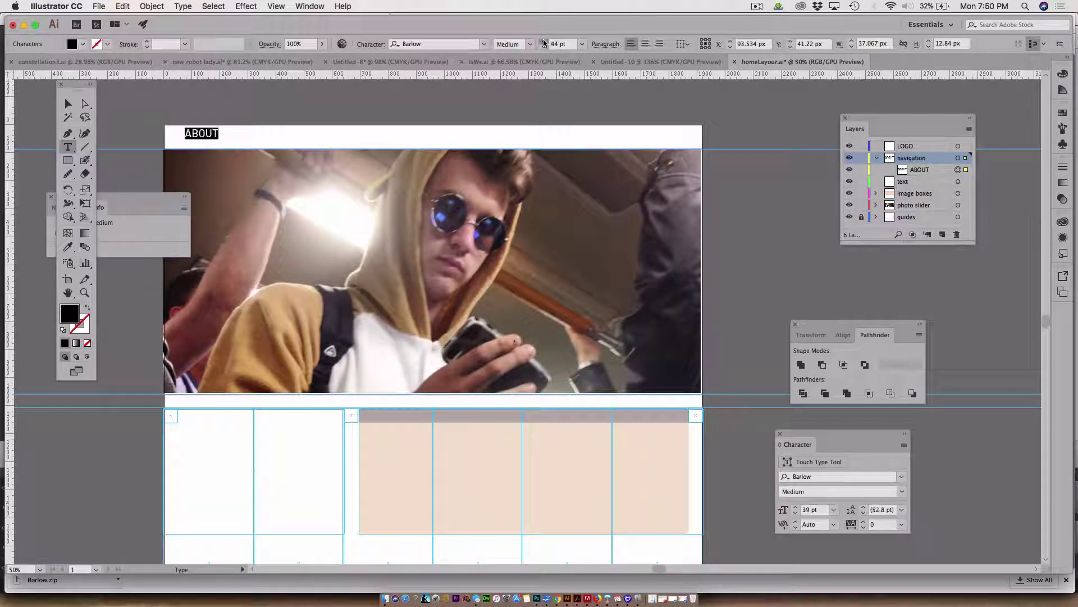
click(68, 104)
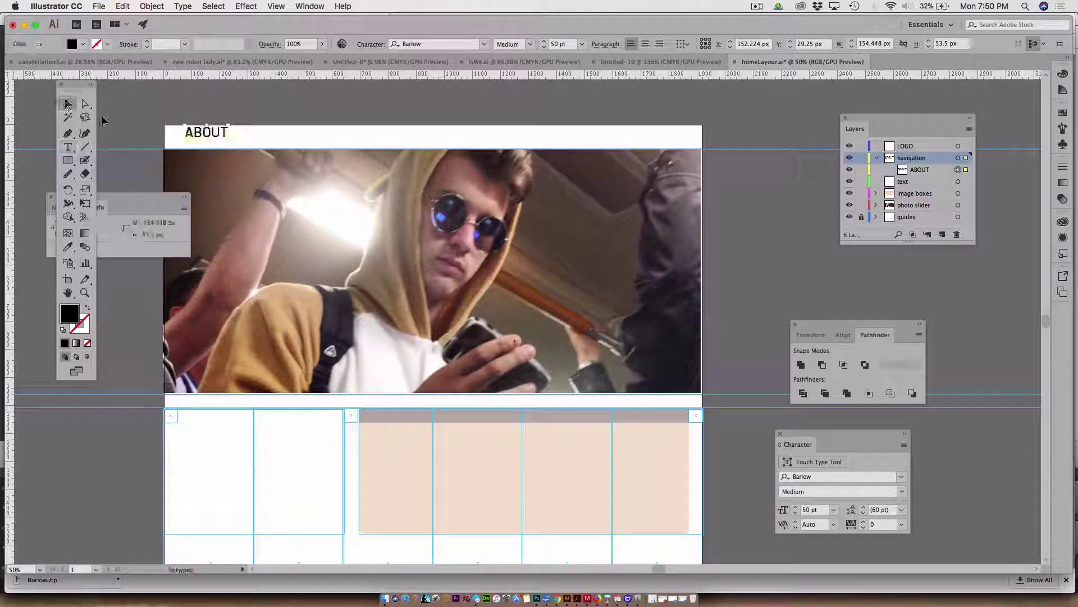
drag(210, 138, 661, 142)
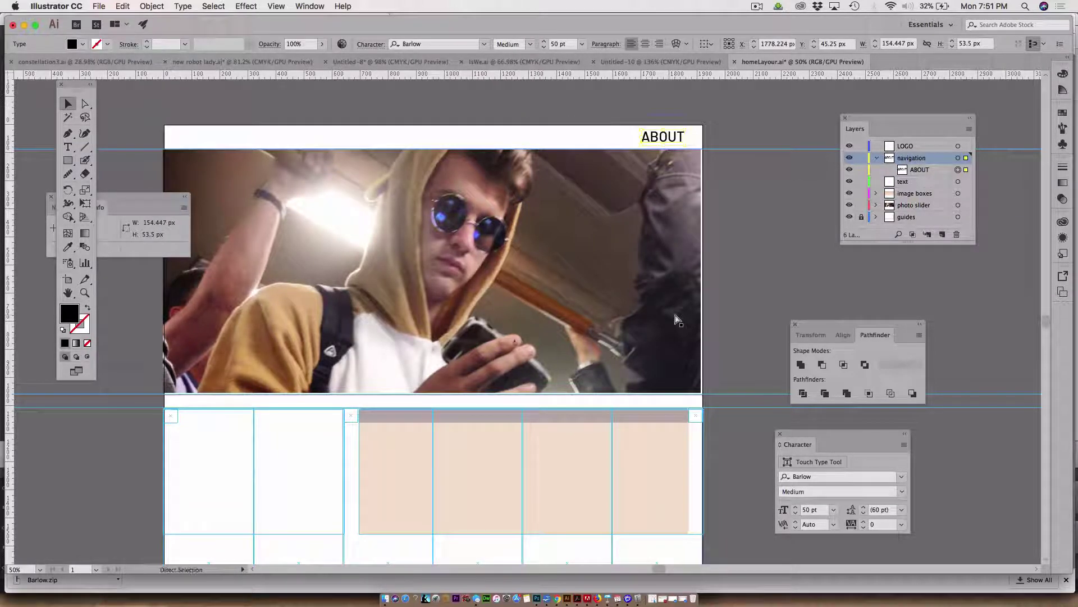
- Switch to Chrome and close the Barlow page of Google Fonts
key(super+Tab)
key(super+Tab)
key(super+Tab)
key(super+Tab)
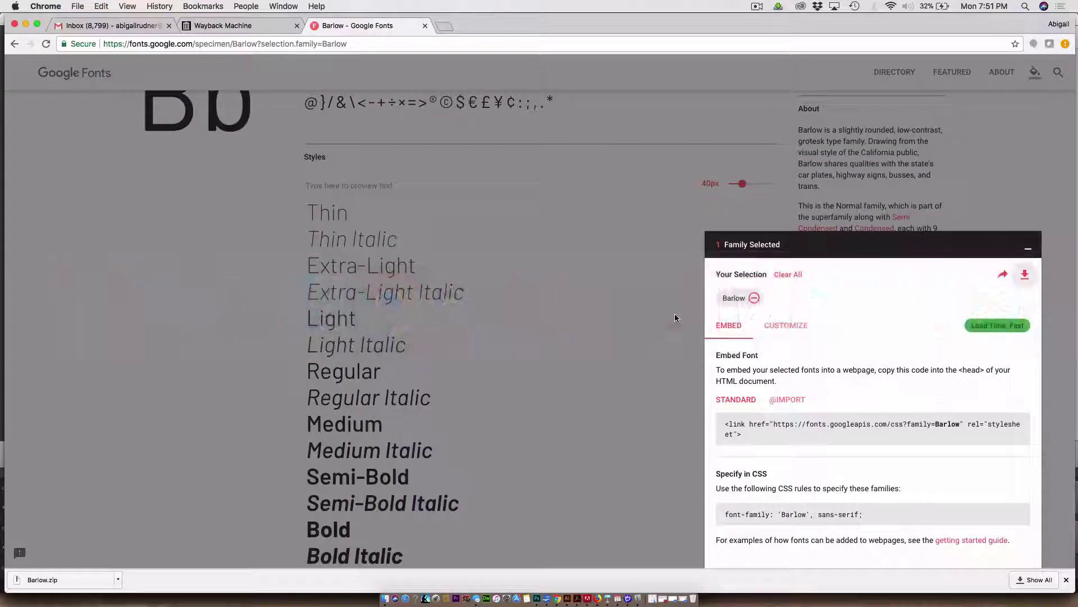
click(425, 25)
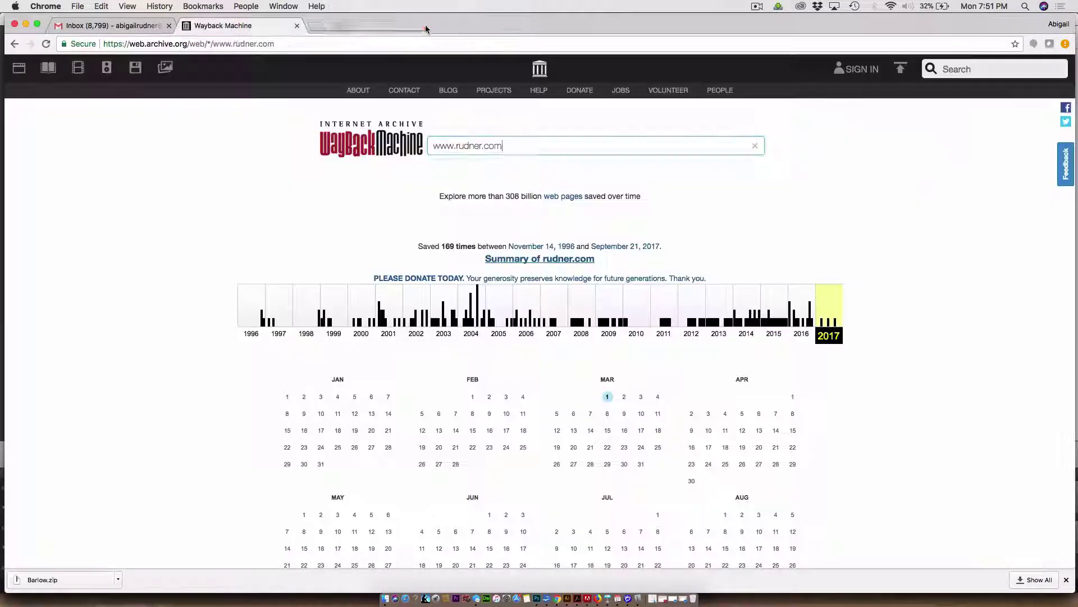
- Switch to Firefox to look over the Adobe education page's text and navigation, and return to Illustrator
key(super+Tab)
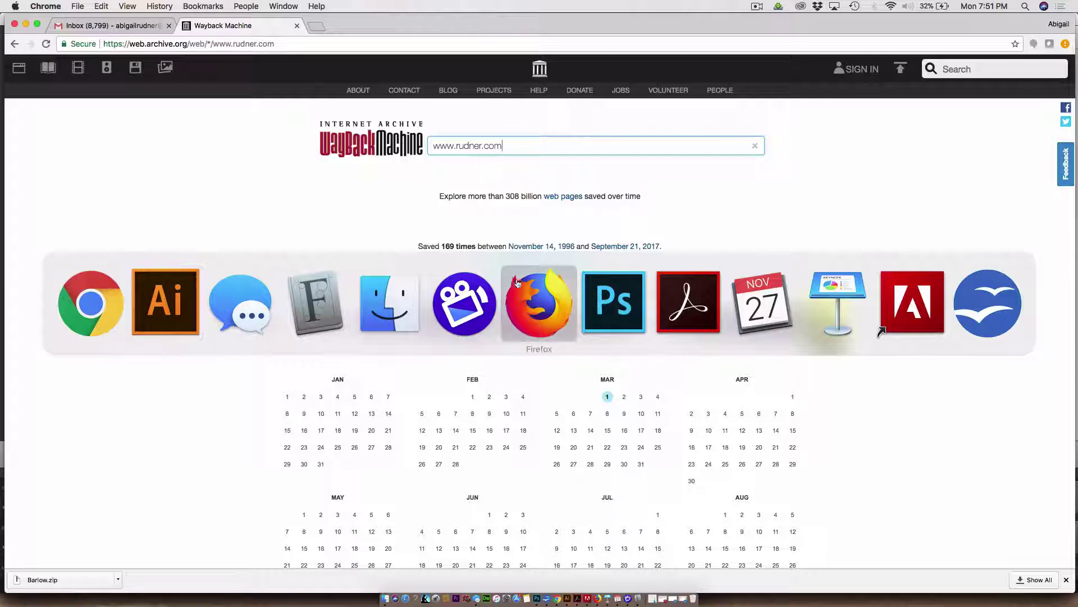
click(542, 293)
scroll(559, 176, up, 1)
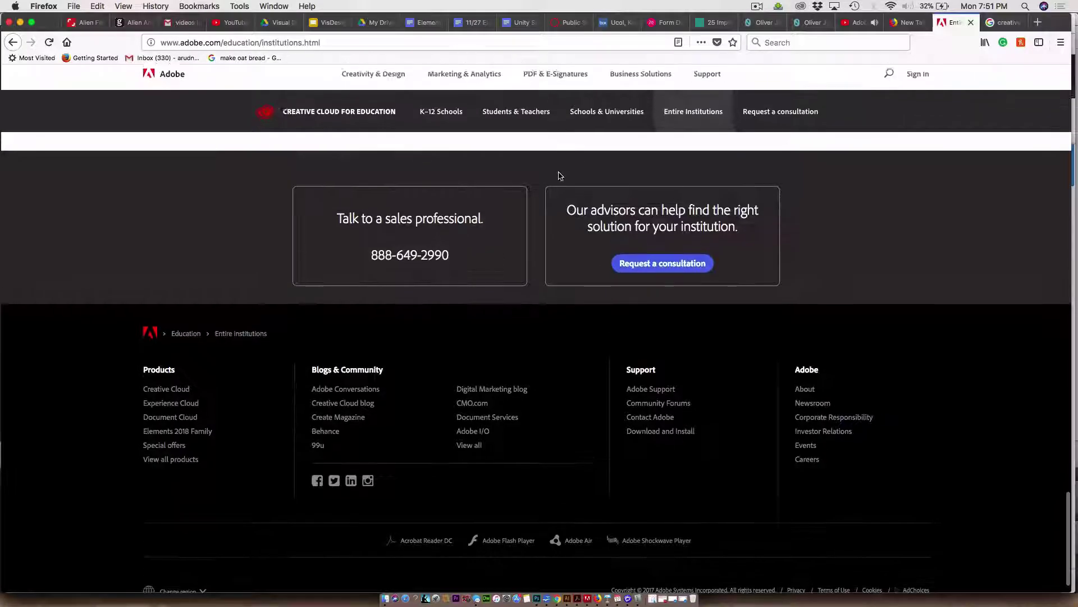
scroll(725, 208, up, 4)
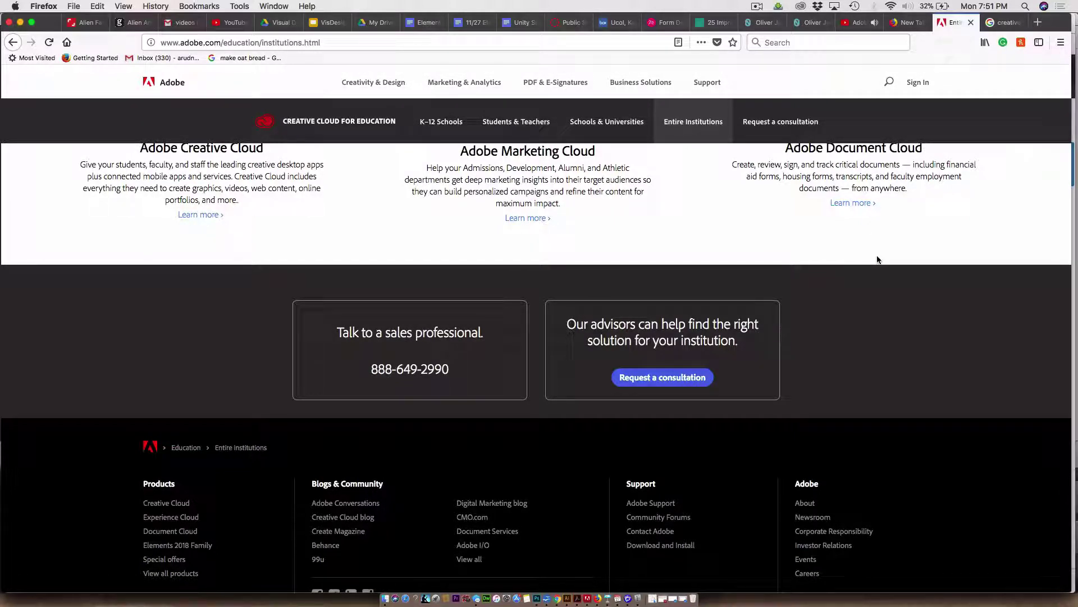
key(super+Tab)
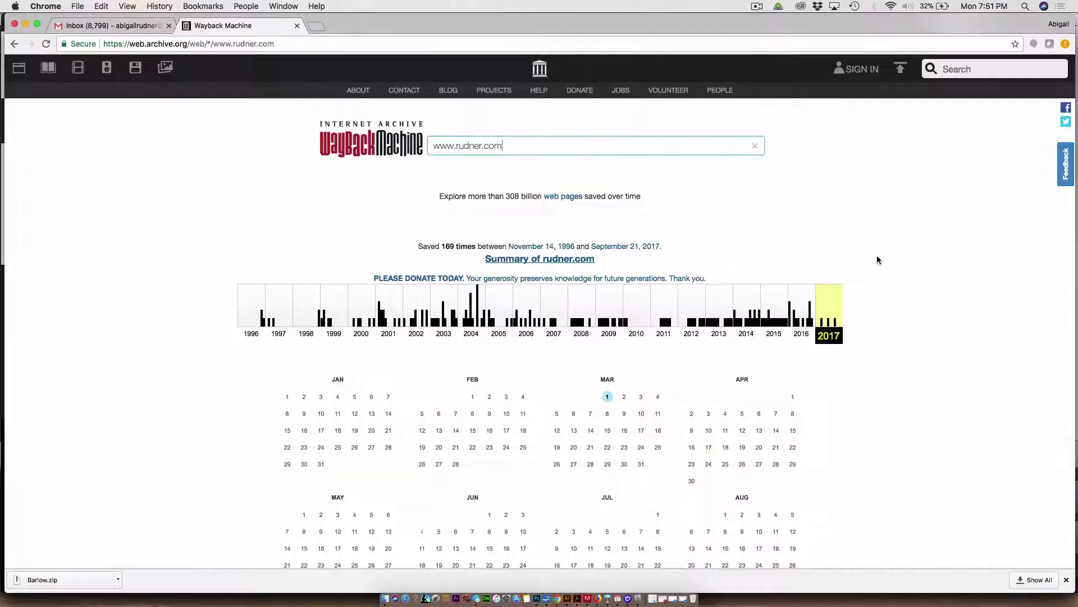
key(super+Tab)
key(super+Tab)
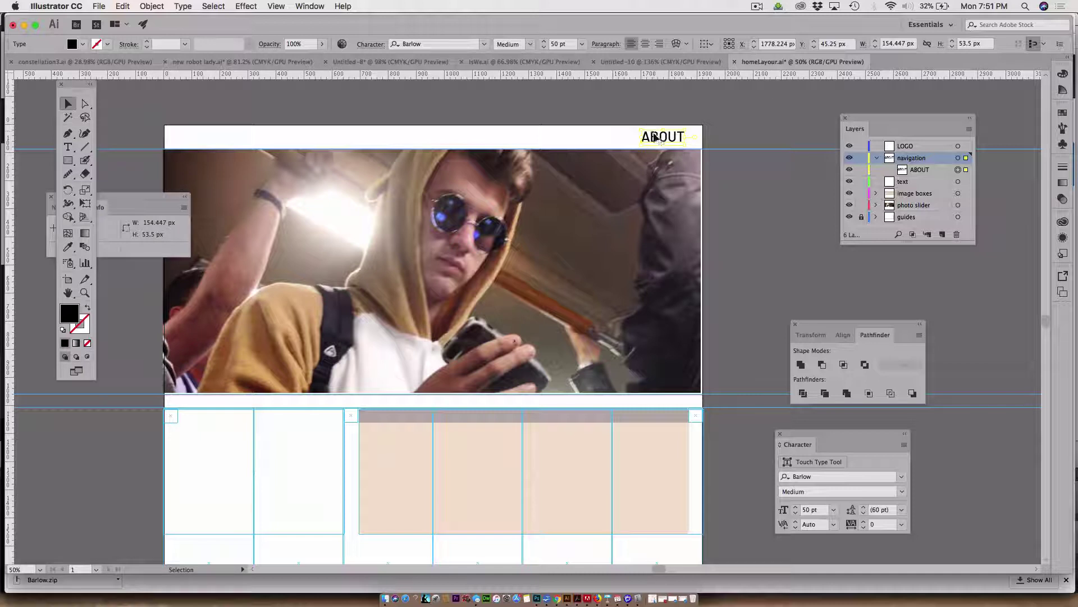
- Reduce the font size of the ABOUT navigation text to 38 pt
double_click(654, 136)
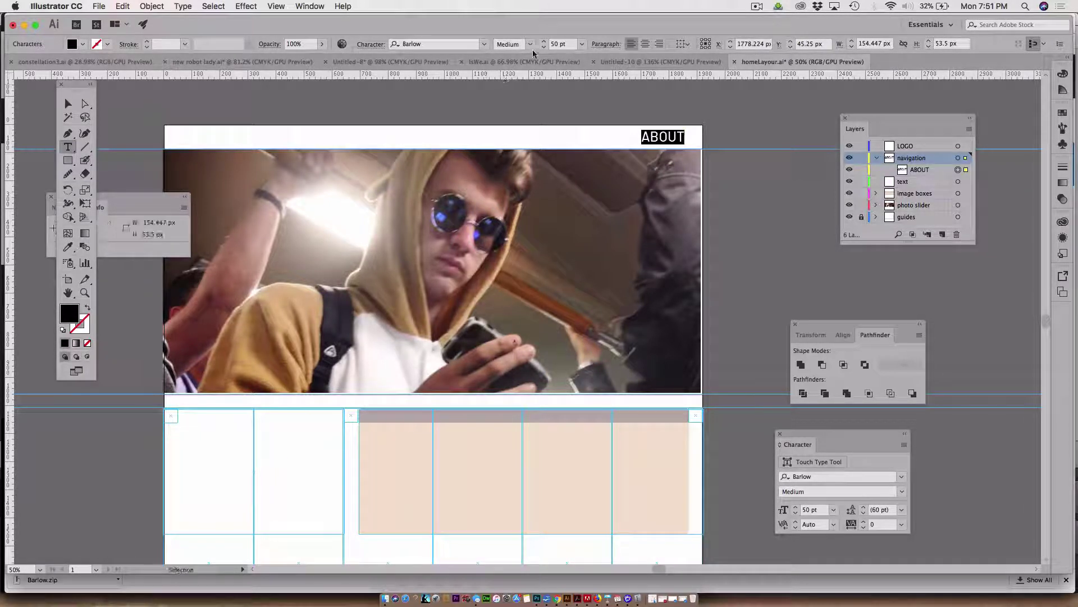
click(557, 44)
key(Down)
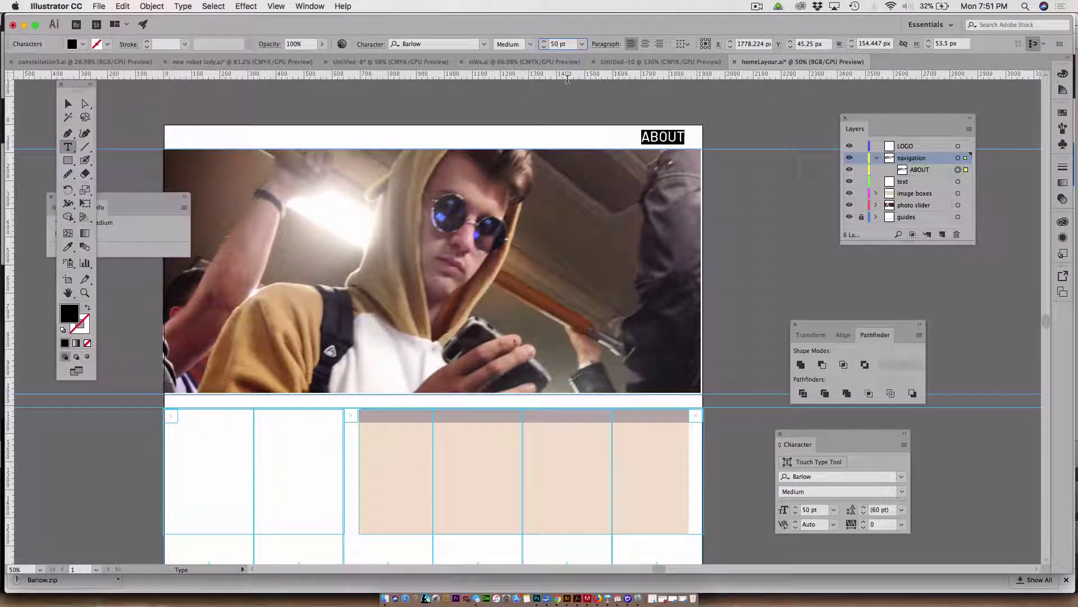
key(Down)
key(Down)
key(Down)
key(Down)
key(Down)
key(Down)
key(Down)
key(Down)
key(Down)
key(Down)
key(Down)
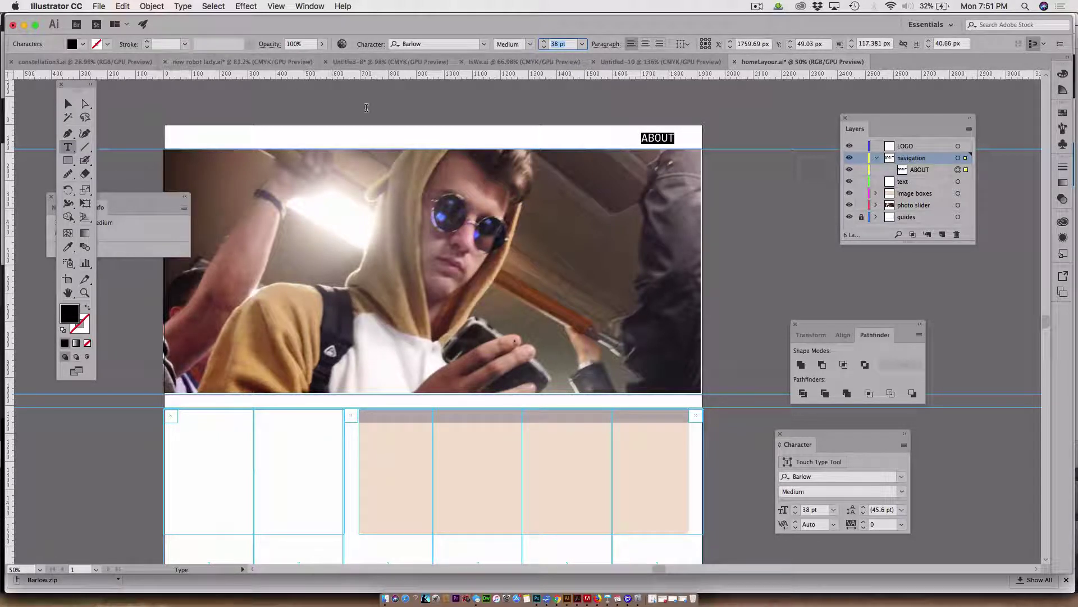
- Replace the all-caps ABOUT navigation text with "About"
text(About)
double_click(645, 136)
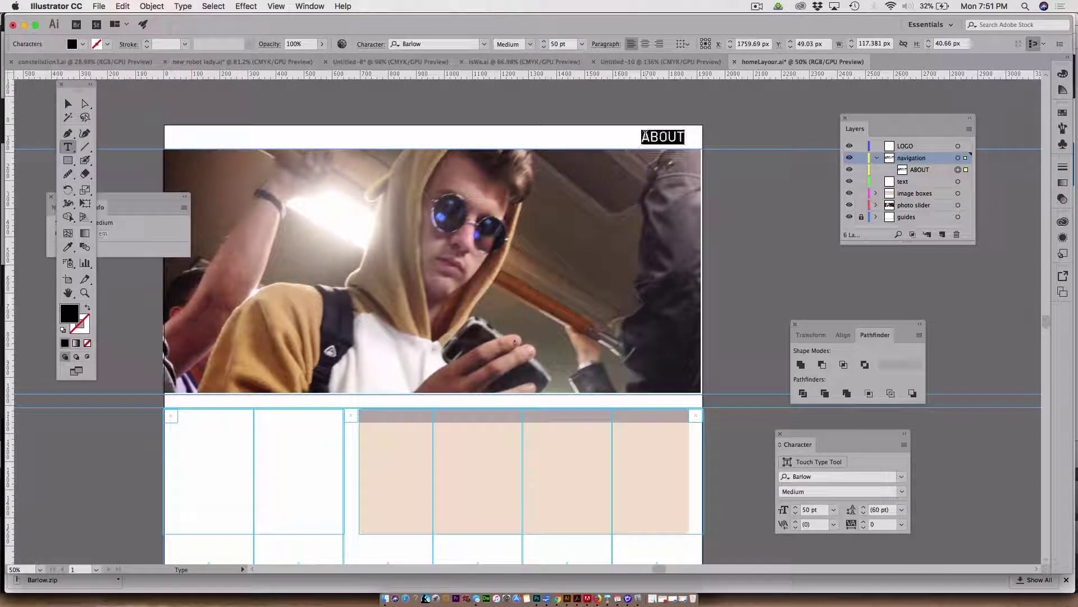
text(About)
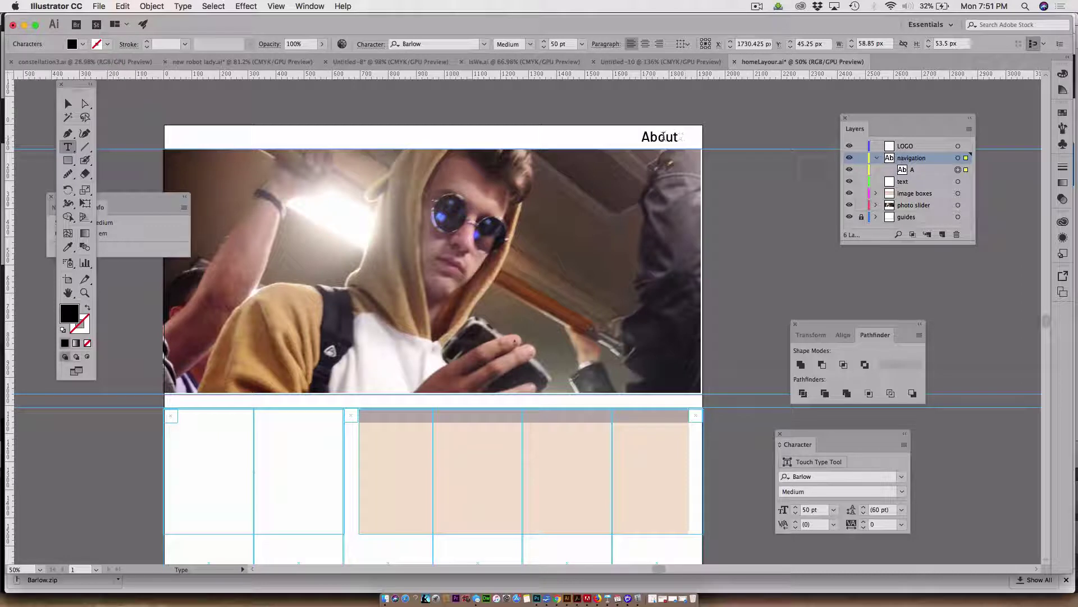
- Set the font size of the About text to 41 pt and deselect it
double_click(665, 137)
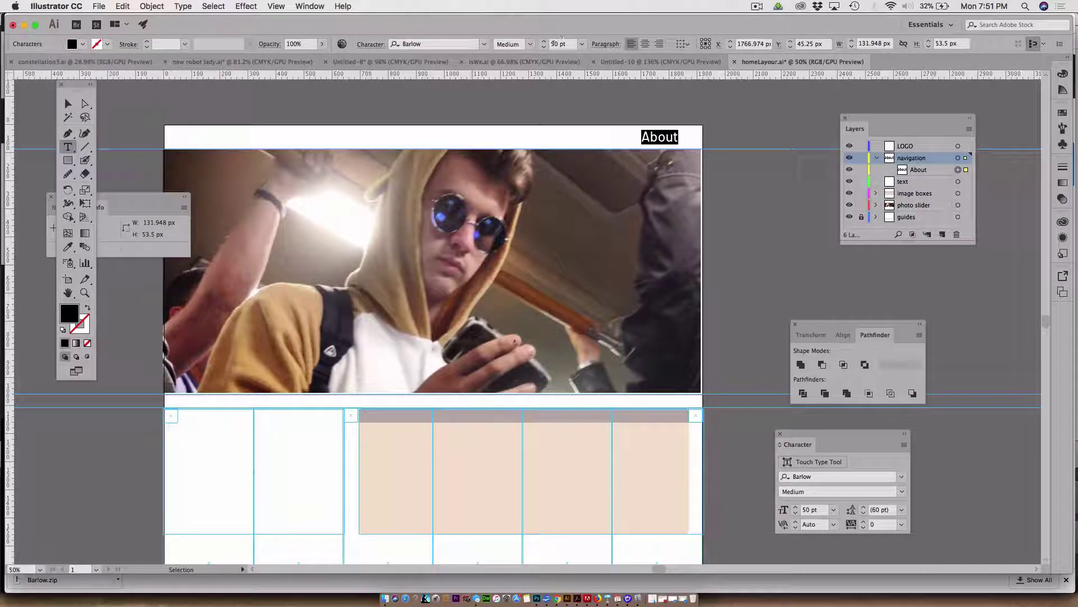
click(559, 43)
key(Down)
key(Down)
key(Down)
key(Down)
key(Down)
key(Down)
key(Down)
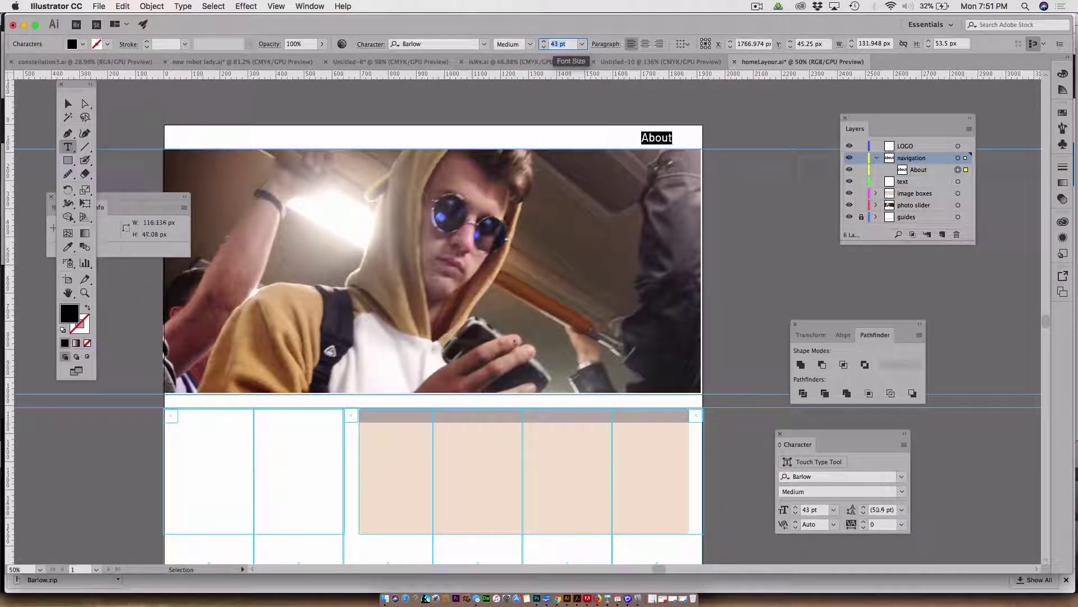
key(Down)
key(Down)
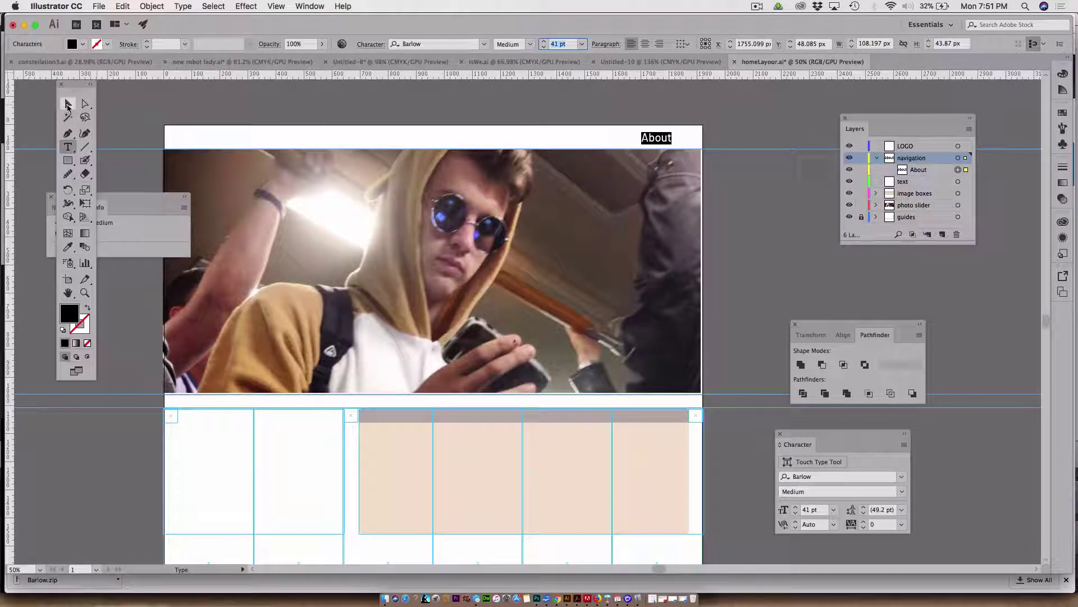
click(68, 105)
click(287, 107)
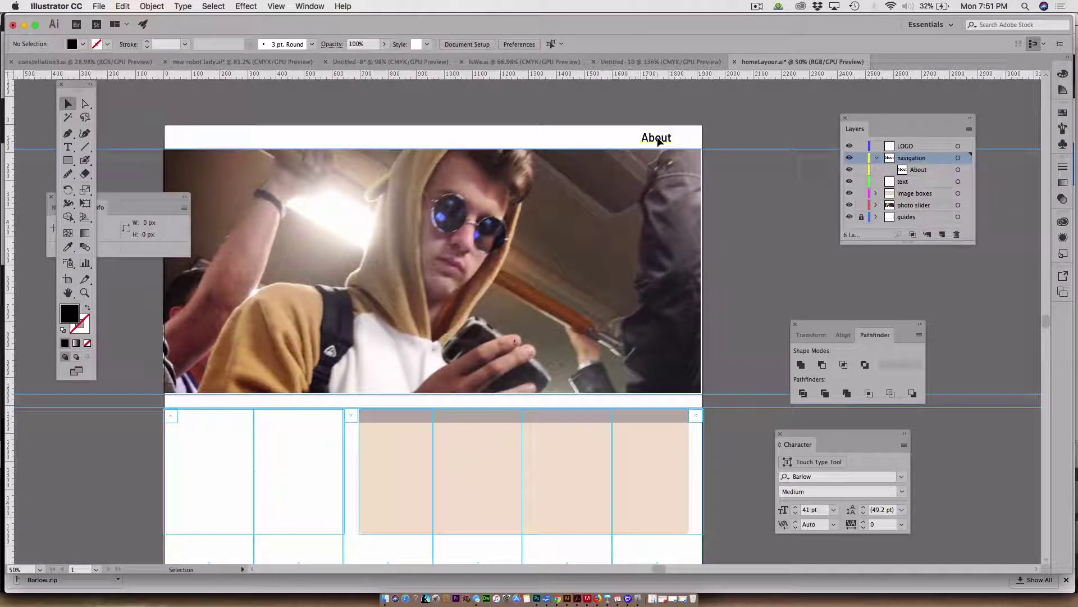
- Duplicate the About text four times to its left along the header, spaced about 210 px apart
drag(658, 140, 599, 142)
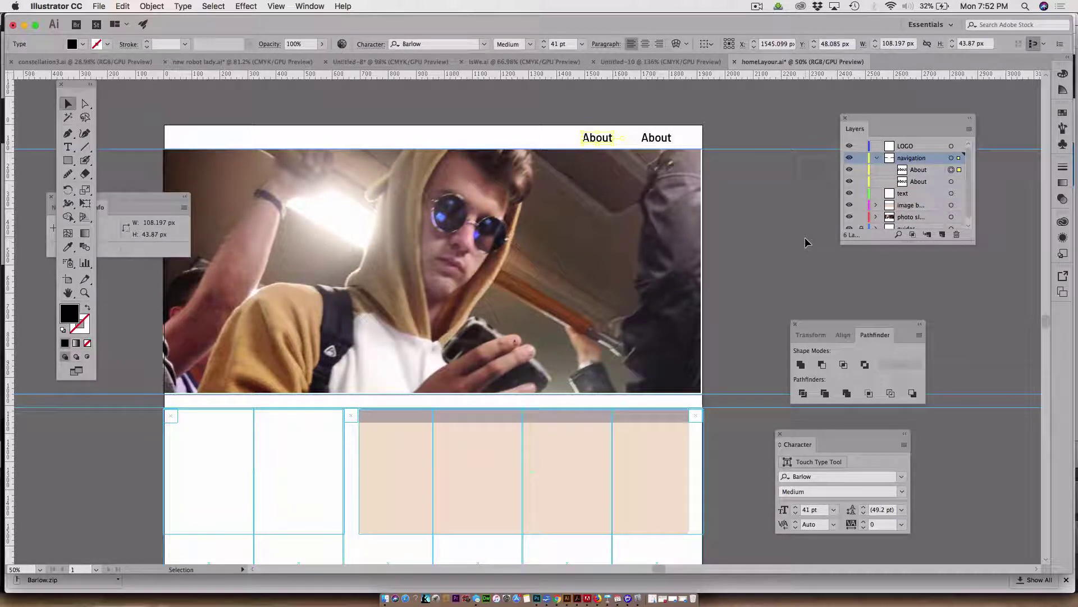
key(super+d)
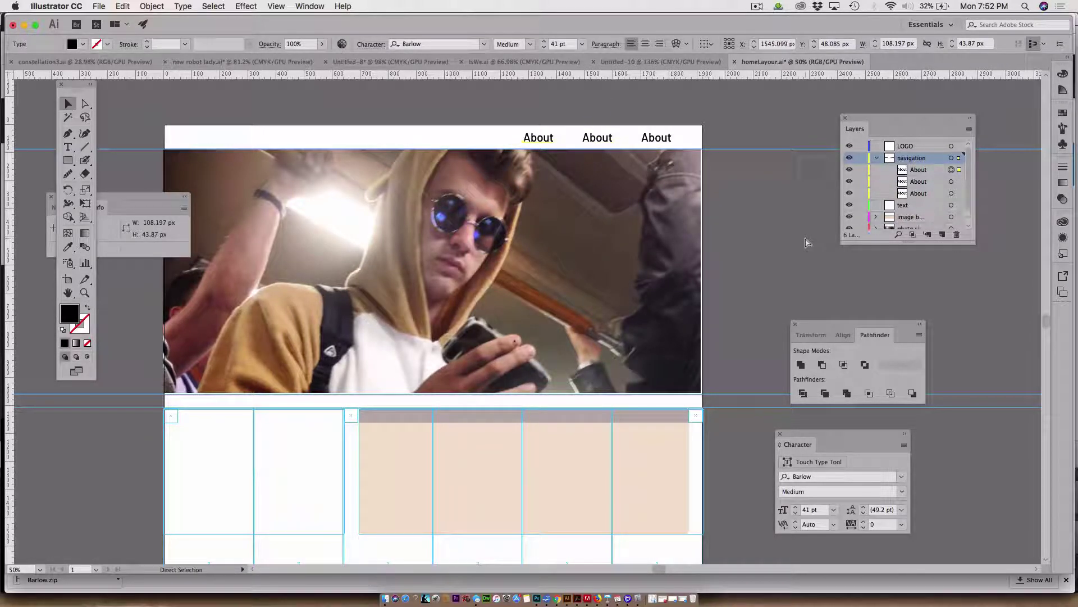
key(super+d)
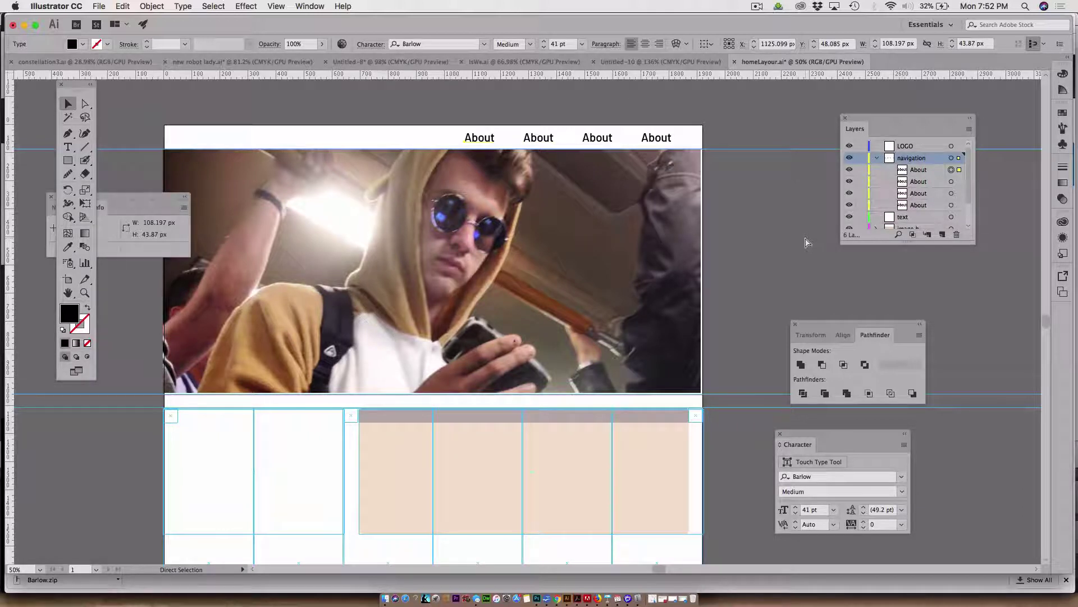
key(super+d)
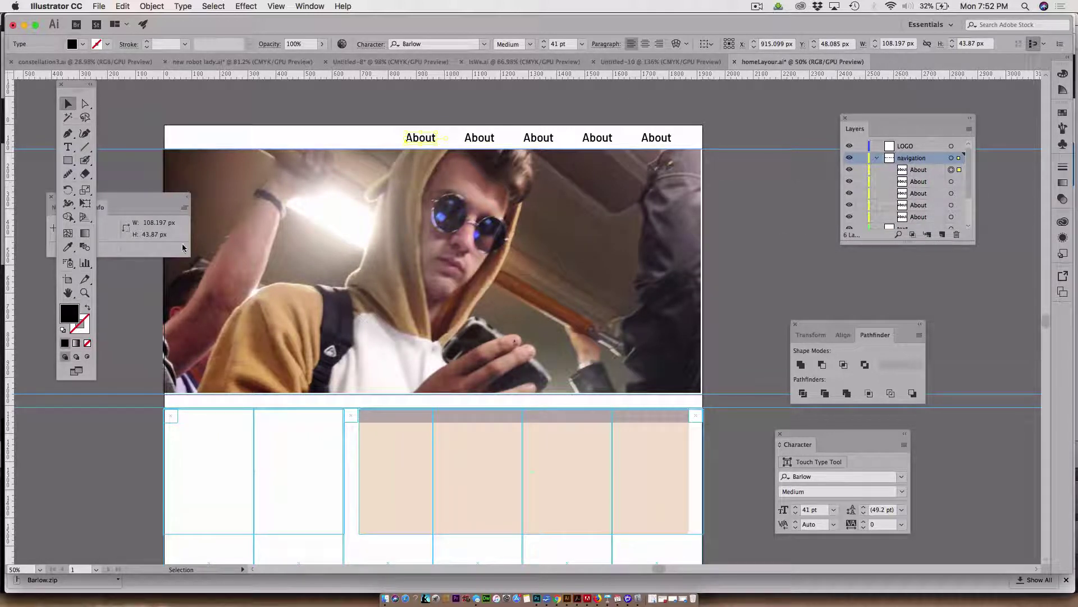
- Replace the rightmost About label in the header with "Contact" and deselect it
click(654, 139)
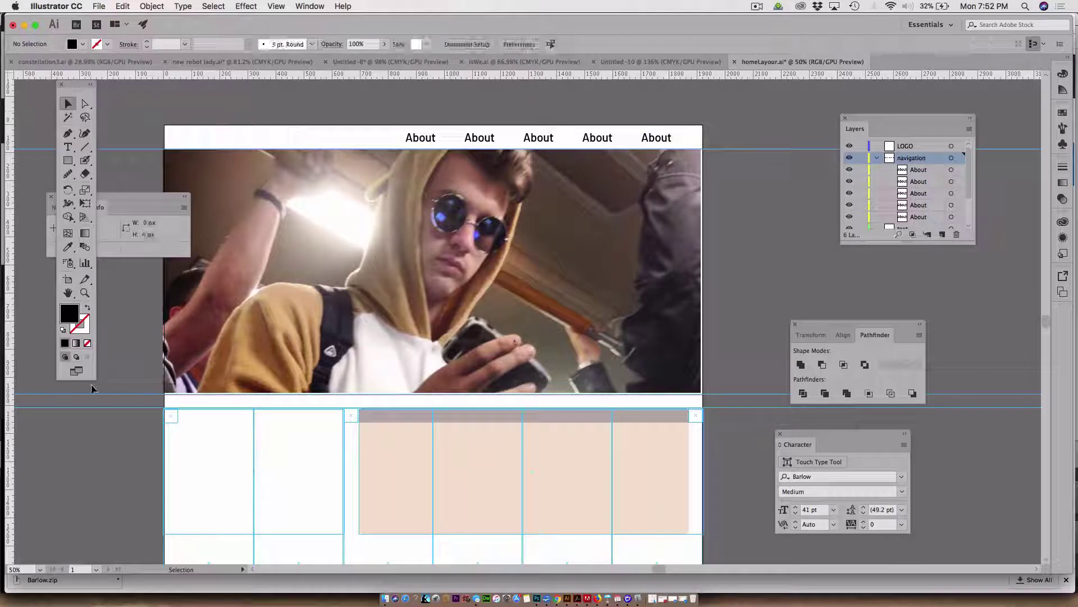
click(85, 292)
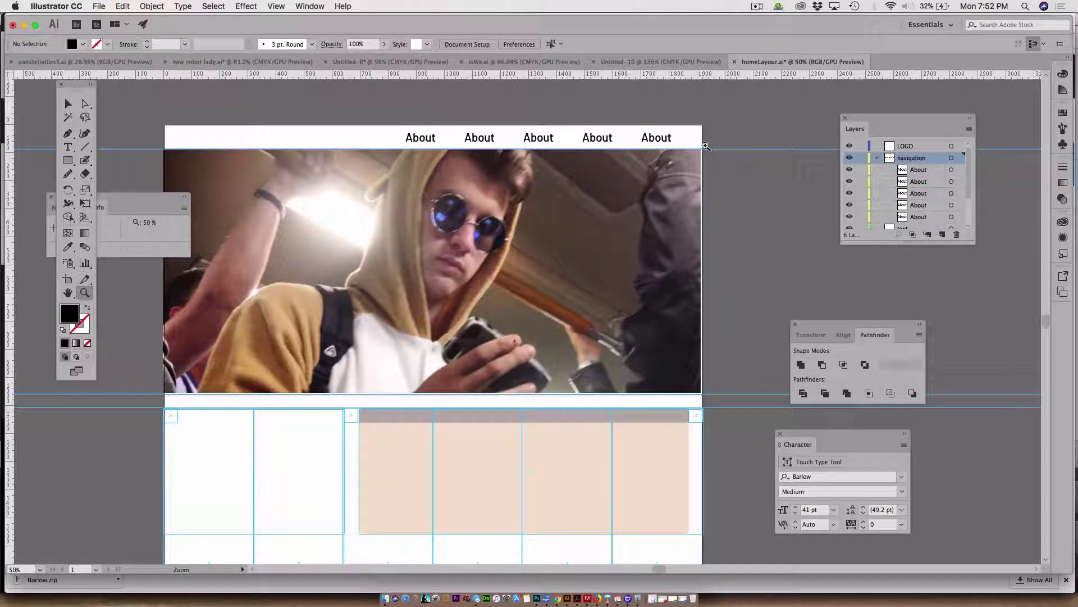
click(659, 146)
click(543, 324)
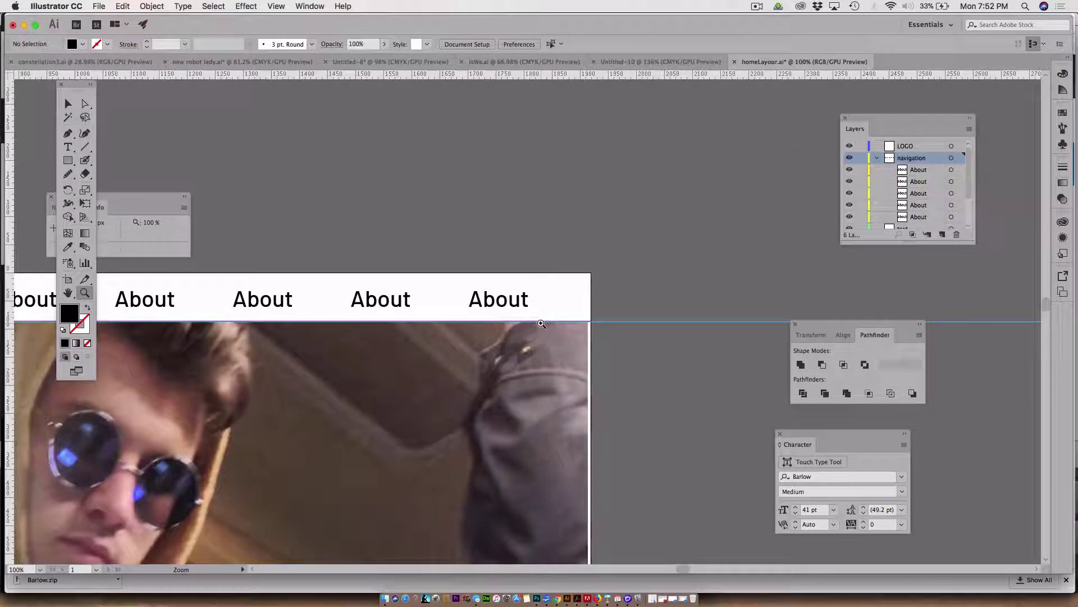
click(67, 147)
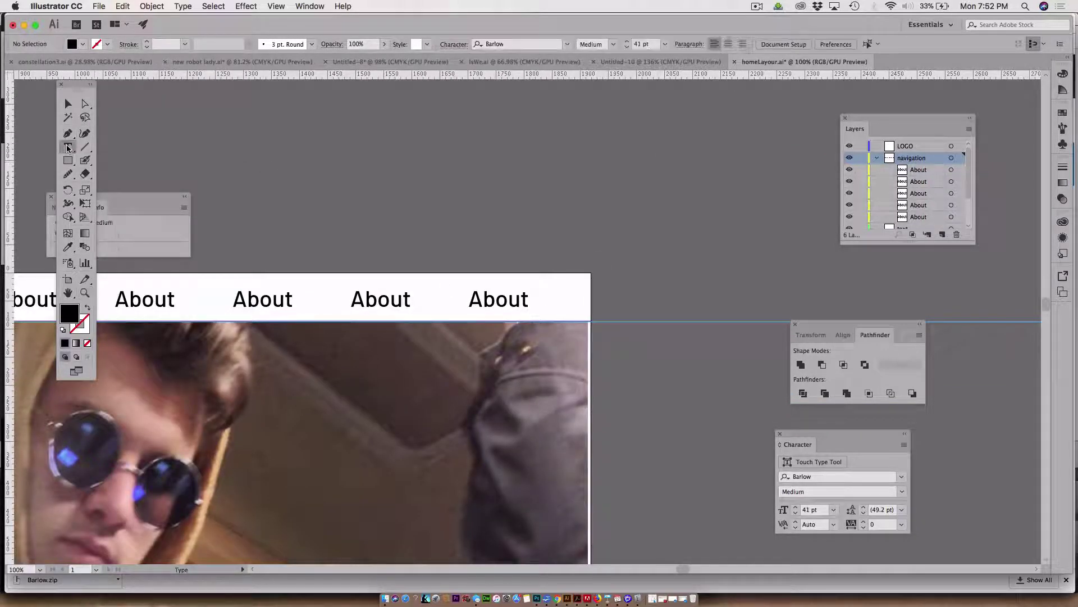
double_click(485, 298)
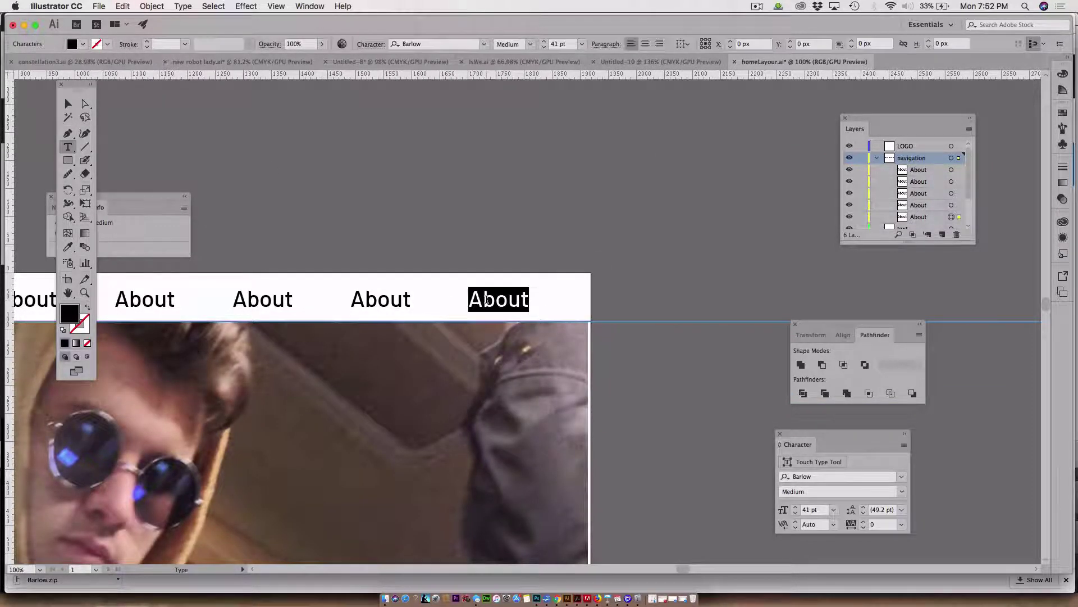
text(Contact)
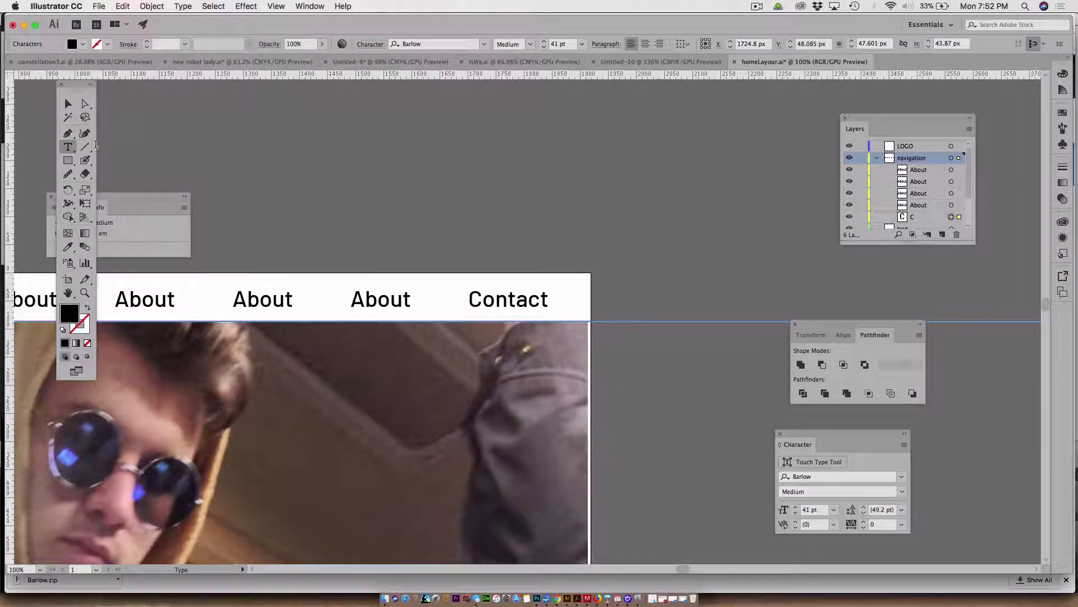
click(68, 104)
click(282, 231)
- Replace the middle of the five navigation labels with "Why Us"
drag(350, 217, 468, 144)
click(68, 146)
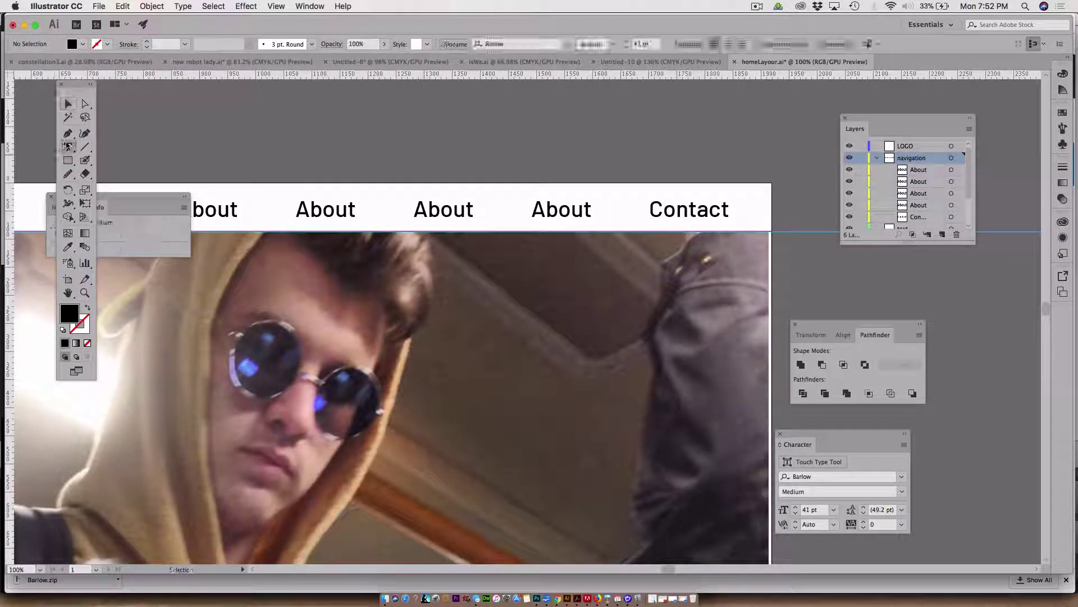
double_click(437, 206)
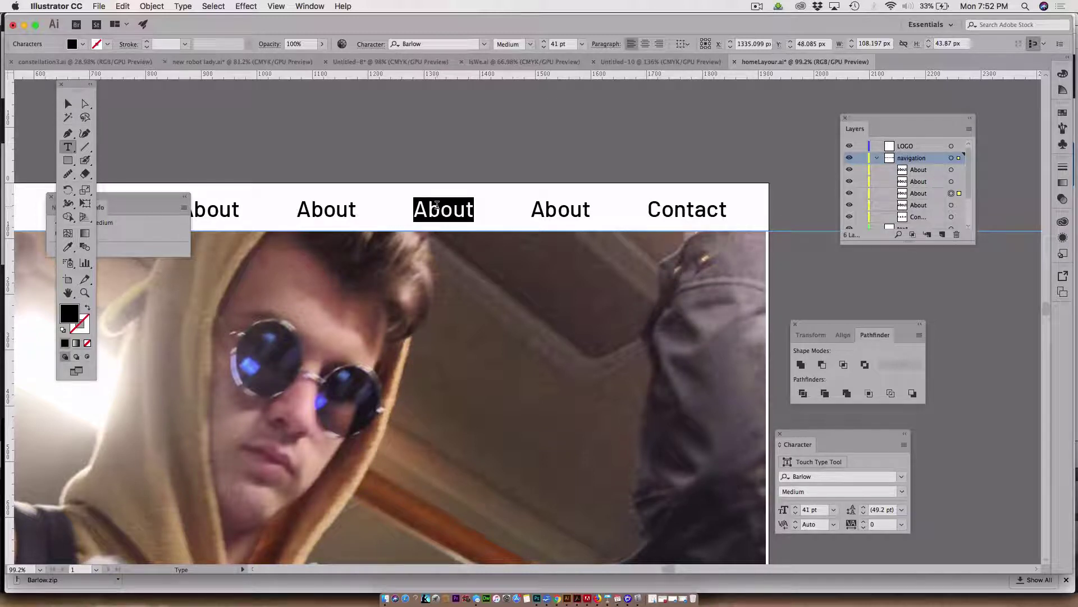
text(Why)
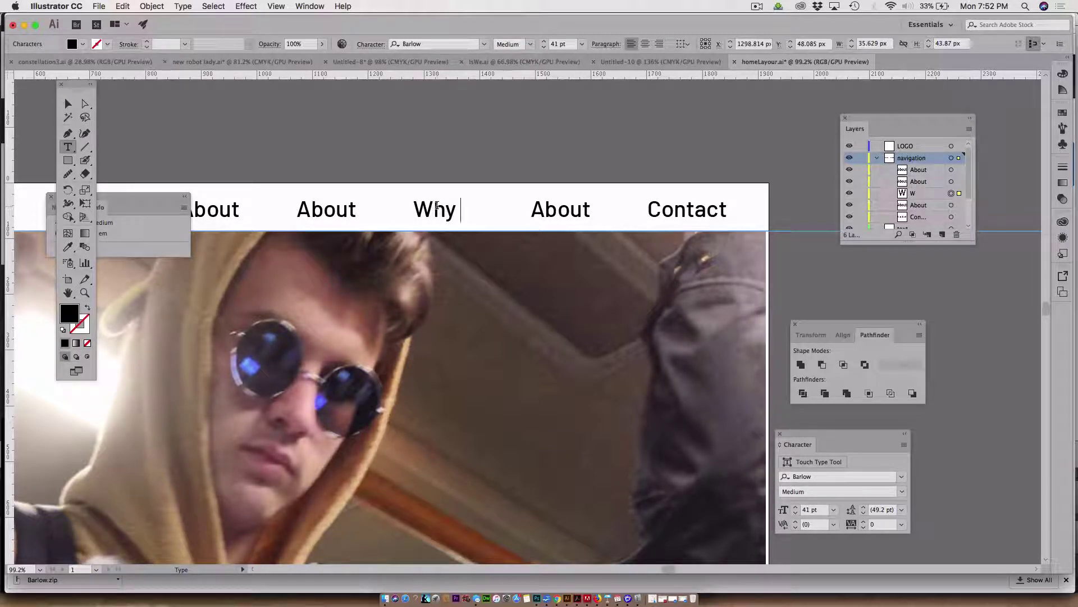
text( Us)
click(68, 104)
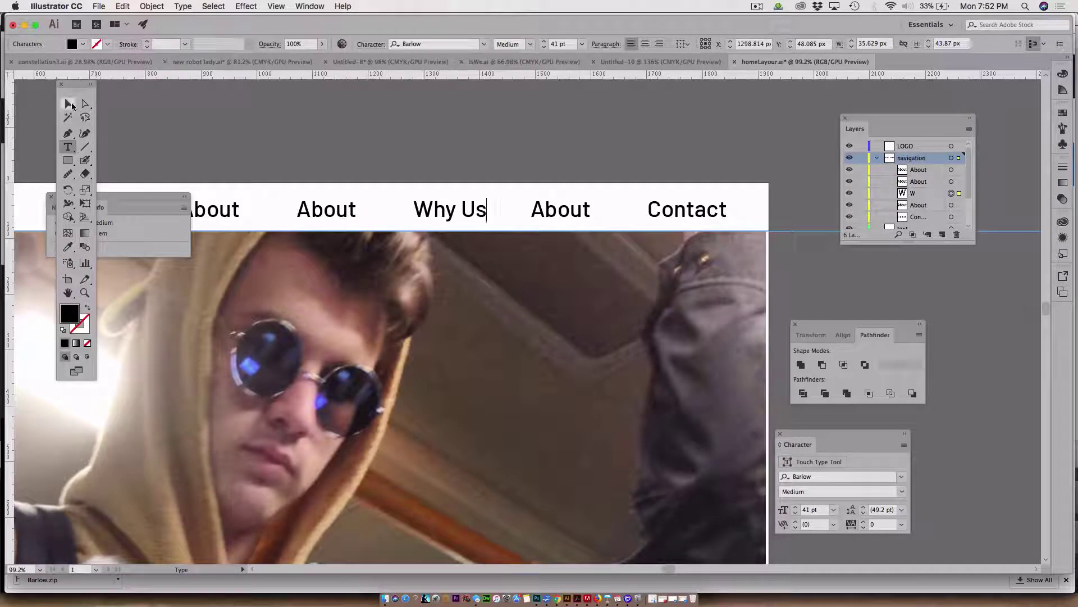
- Replace the About label directly left of Why Us with "Methods We Use"
click(308, 213)
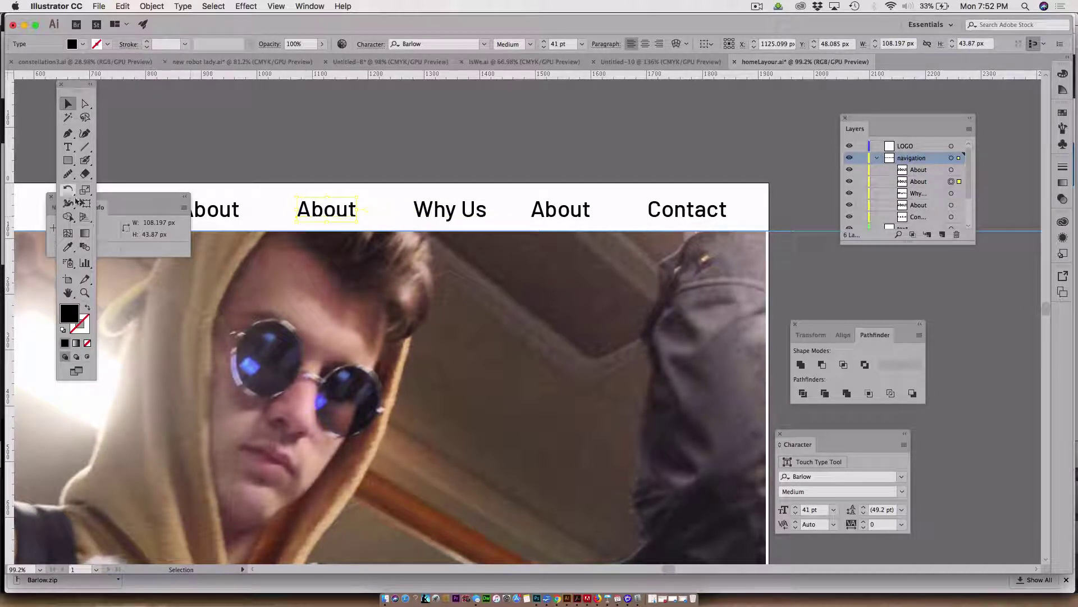
click(68, 147)
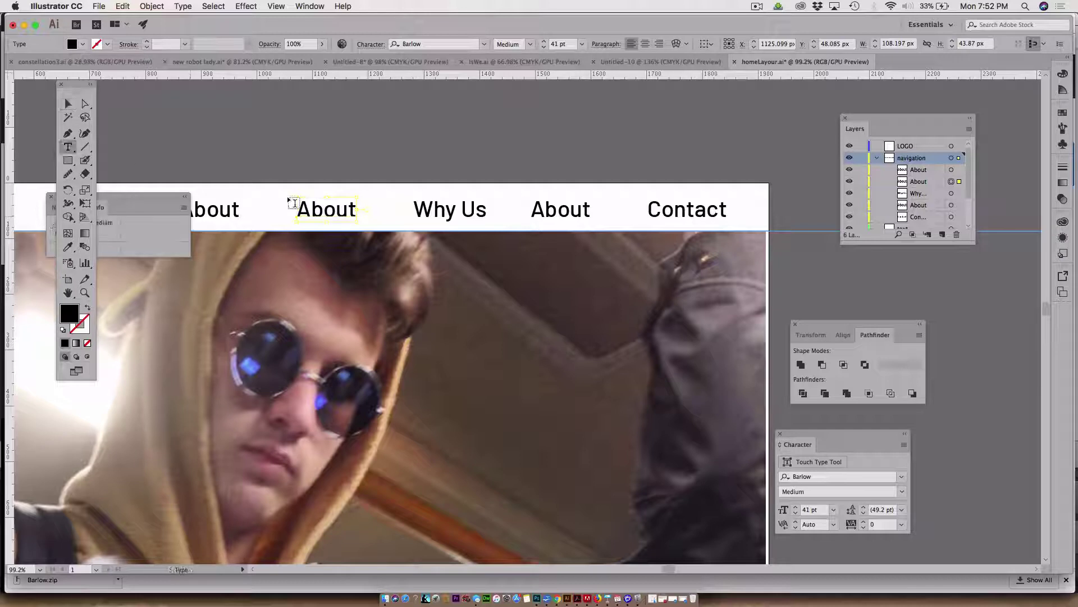
double_click(315, 210)
text(M)
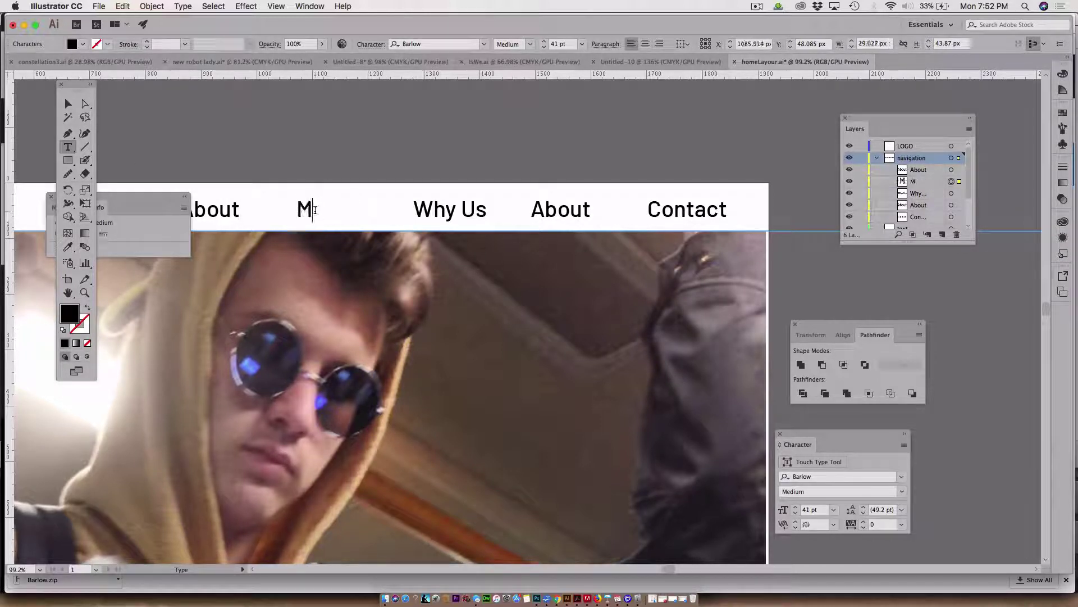
text(ethods)
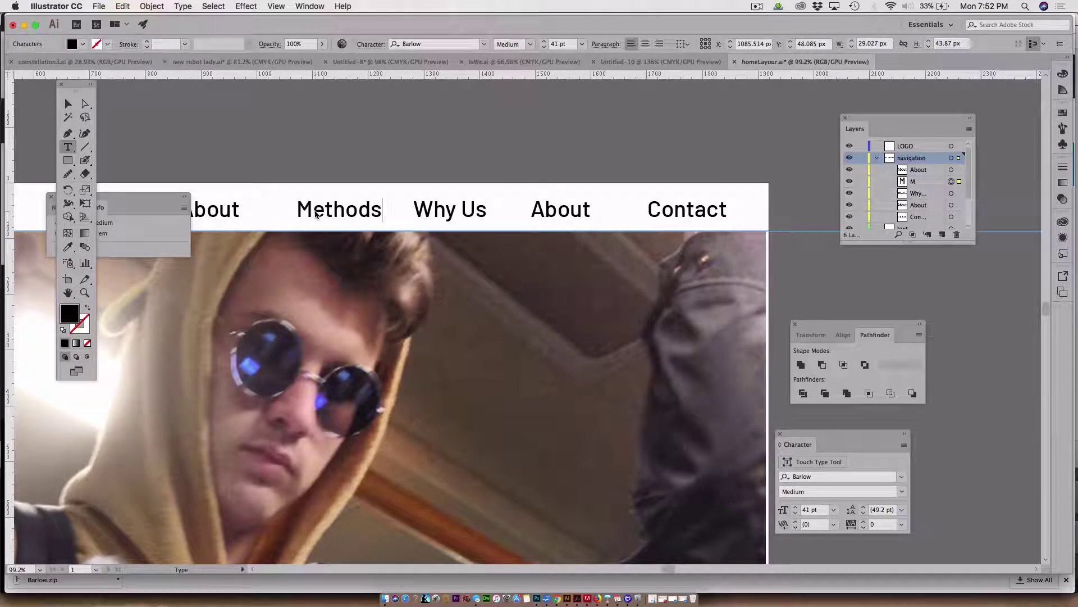
text( we)
key(BackSpace)
key(BackSpace)
text(W)
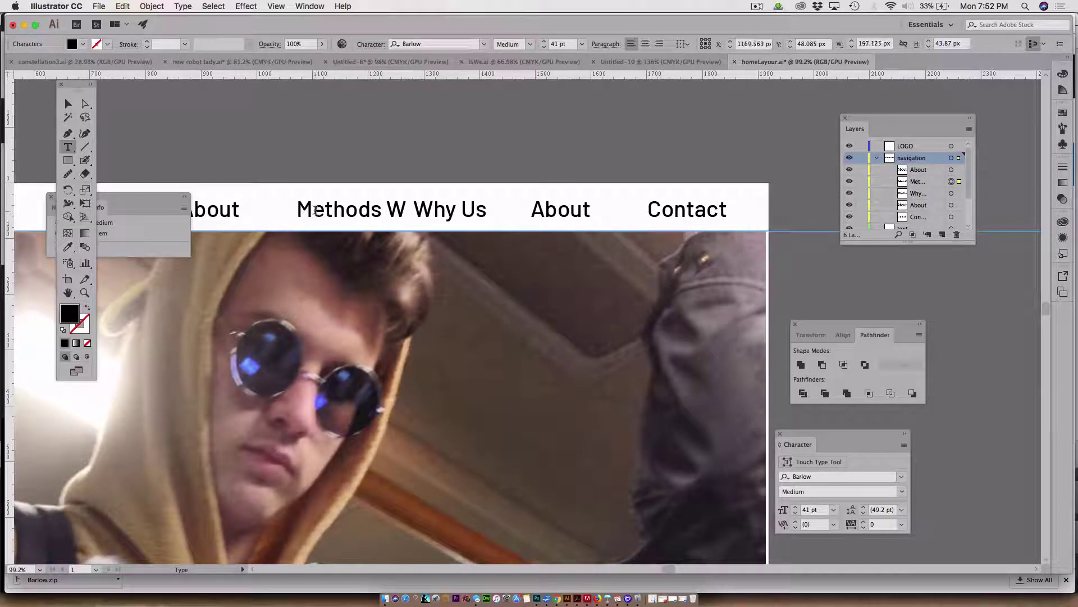
text(e Us)
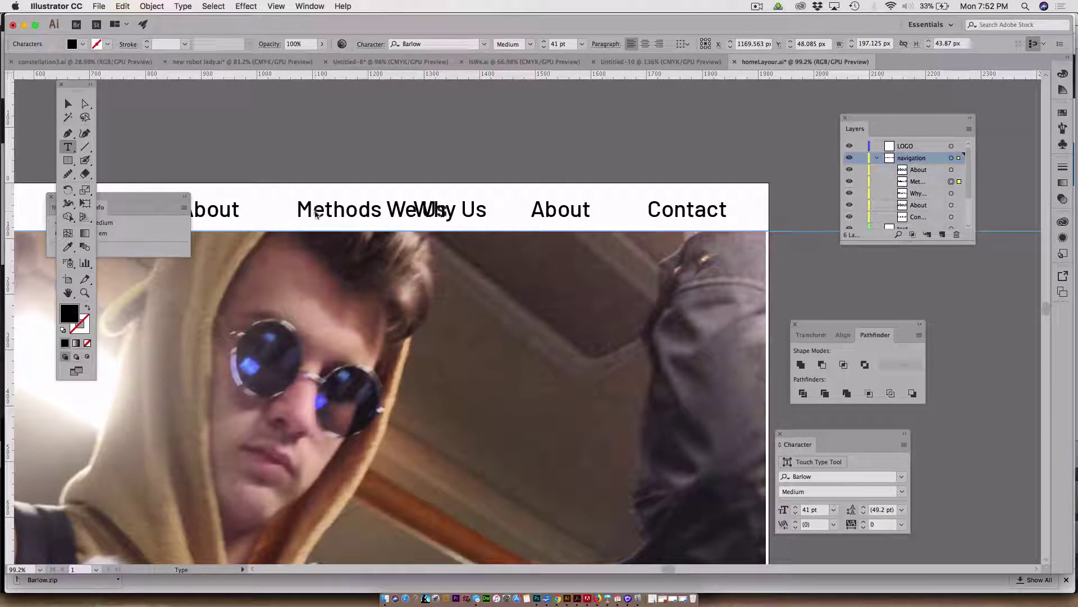
text(e)
click(68, 103)
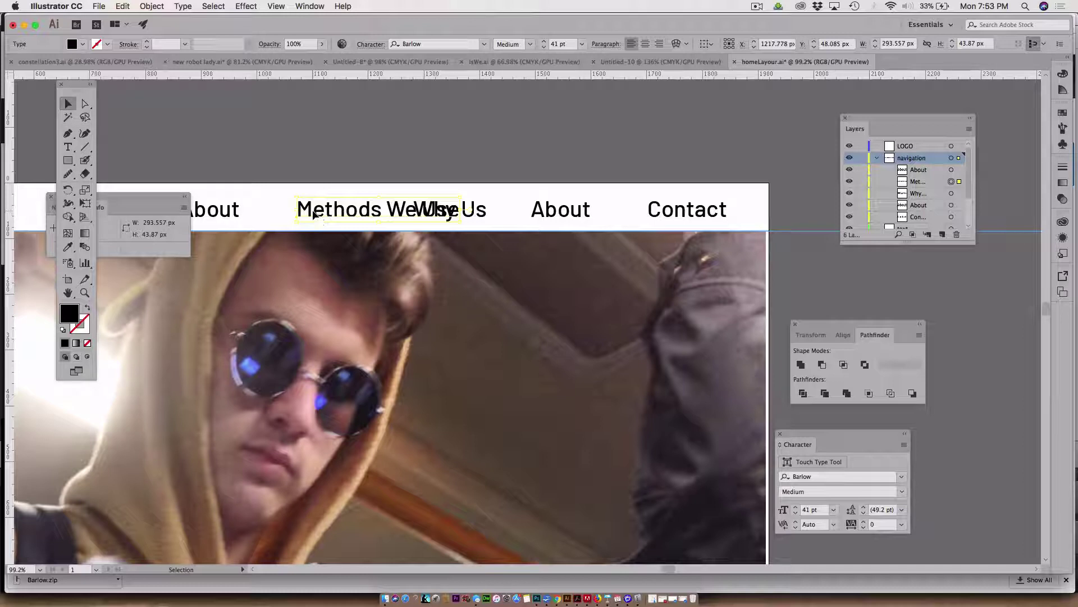
- Move the Methods We Use label left until it clears Why Us, and replace the leftmost About label with "Our Work"
mouse_move(313, 214)
mouse_down()
mouse_move(267, 214)
mouse_move(322, 216)
mouse_move(299, 217)
mouse_up()
scroll(309, 220, left, 5)
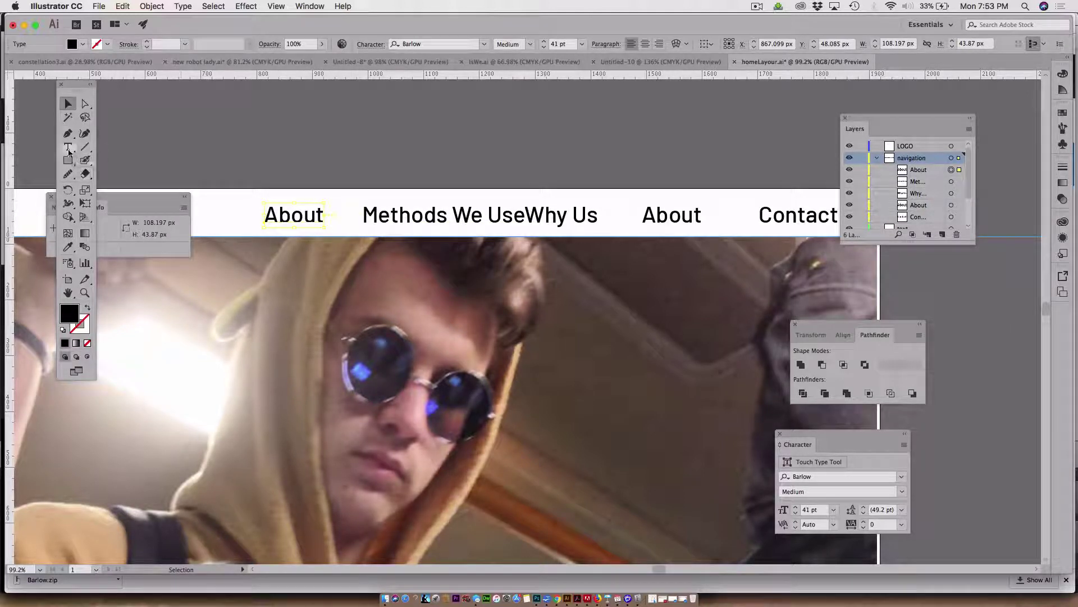
click(68, 146)
double_click(281, 215)
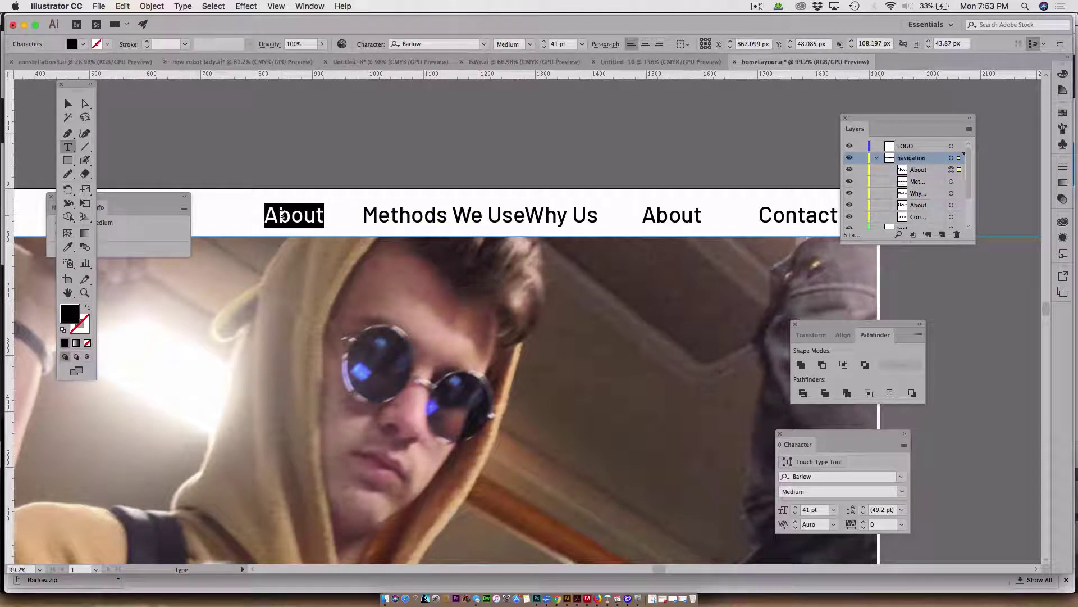
text(Our)
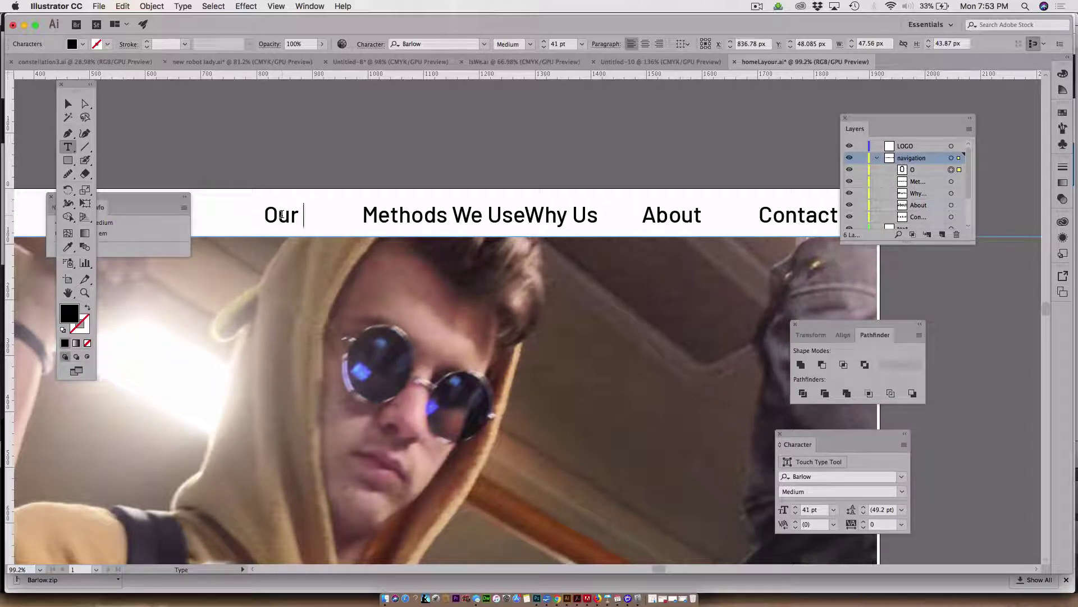
text( Work)
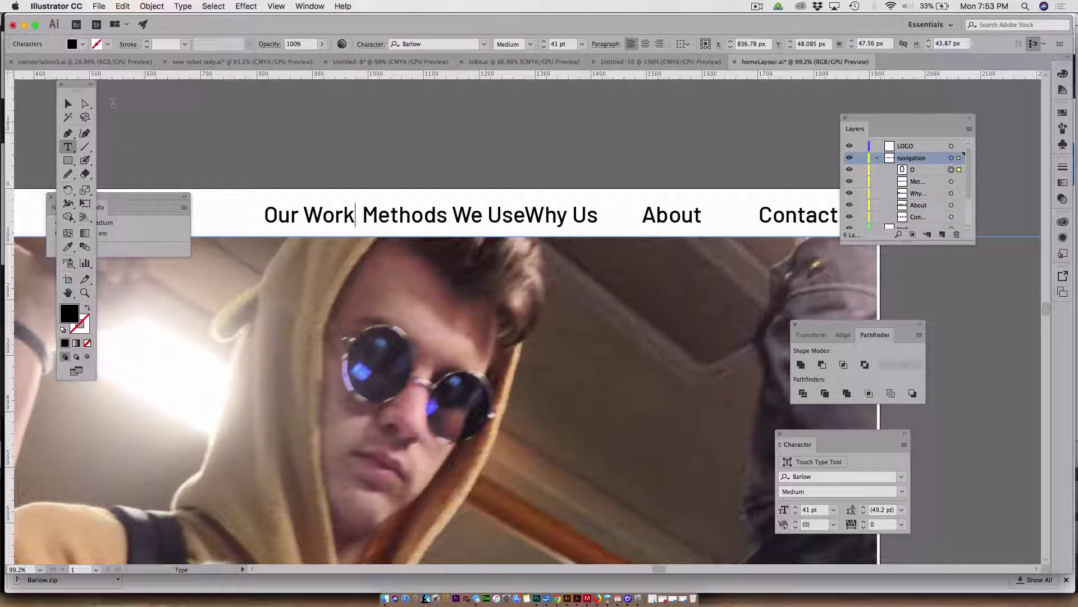
click(68, 104)
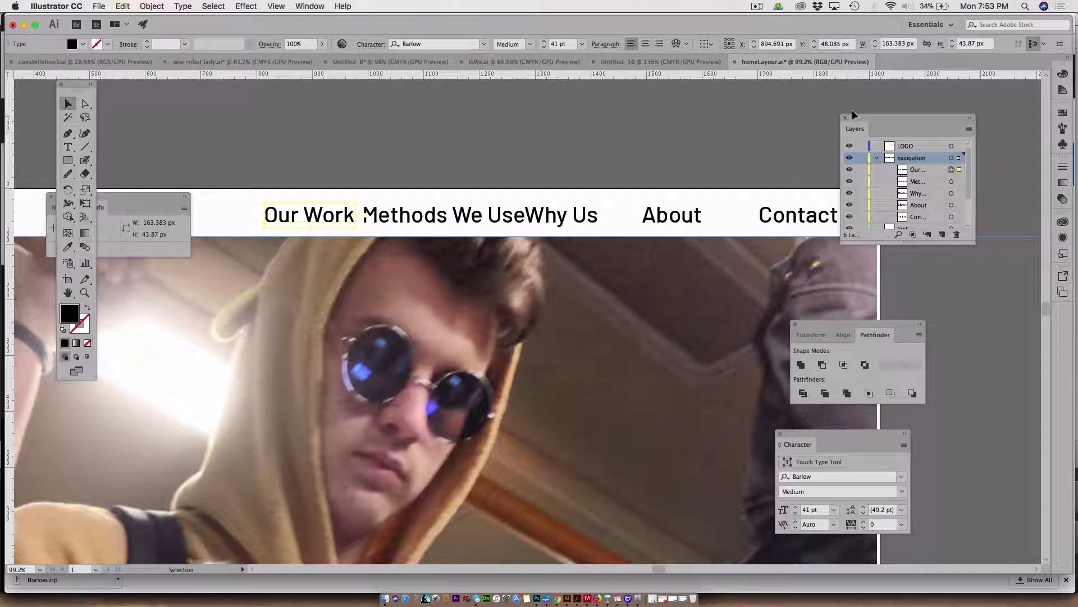
- Shift the Our Work label about 57 px left and enlarge the Layers panel to show every layer with its full name
drag(905, 118, 1032, 268)
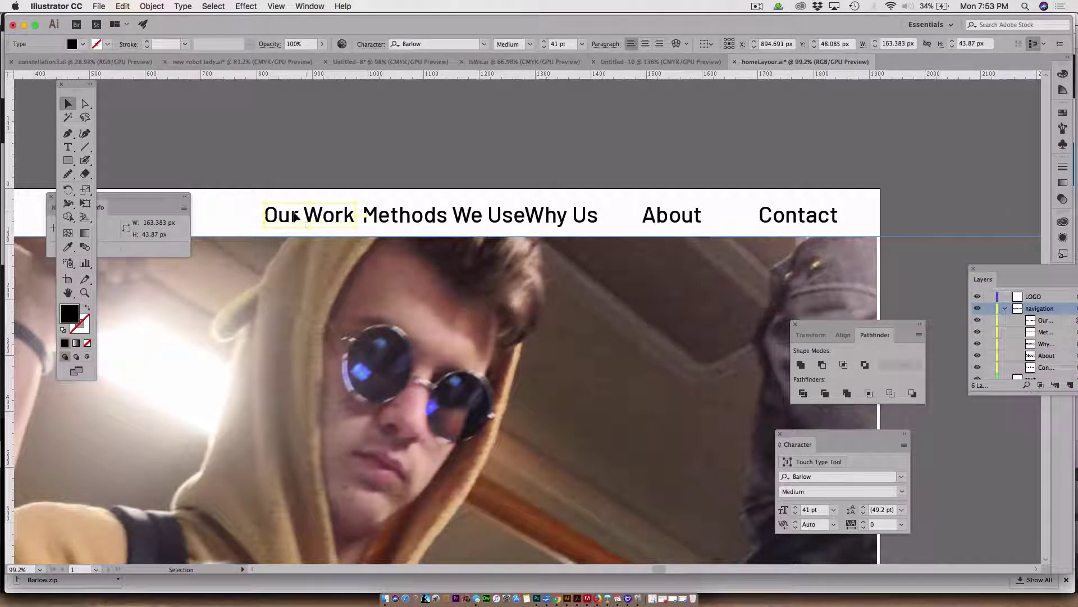
drag(291, 214, 259, 214)
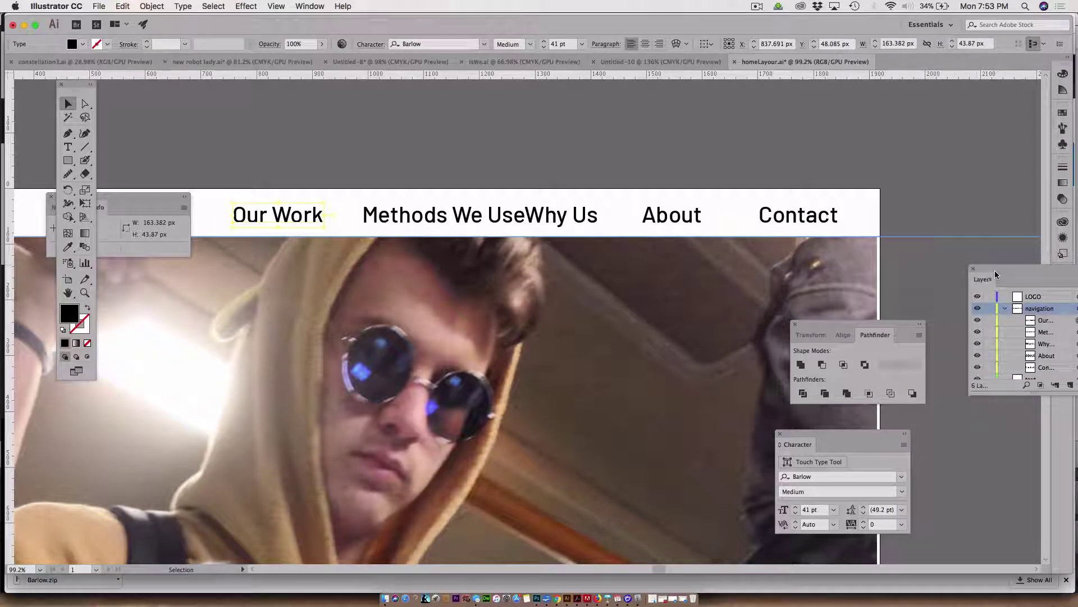
drag(996, 271, 889, 115)
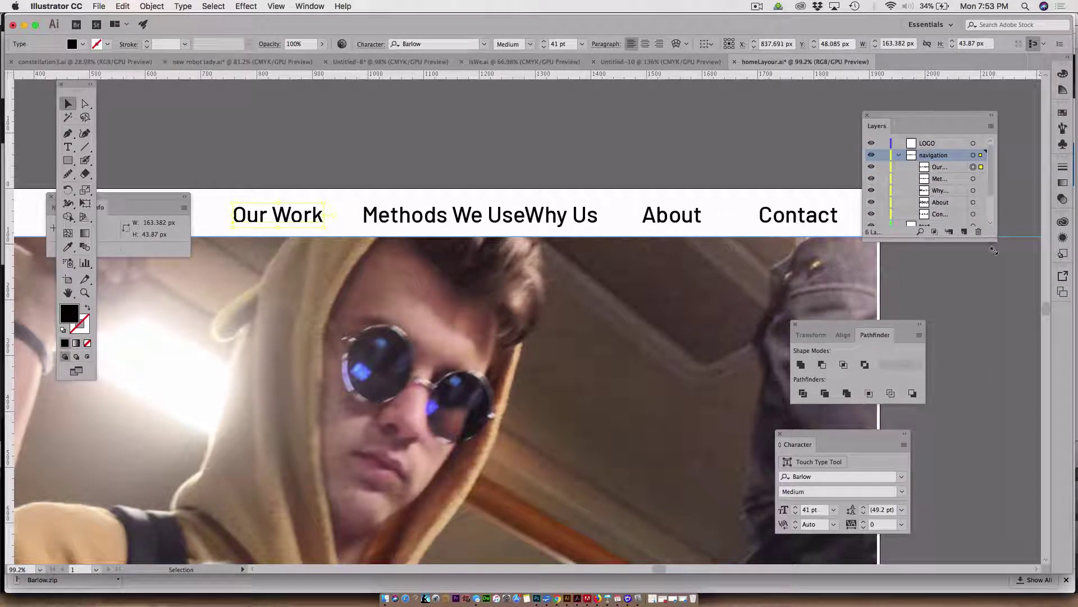
drag(996, 239, 1025, 320)
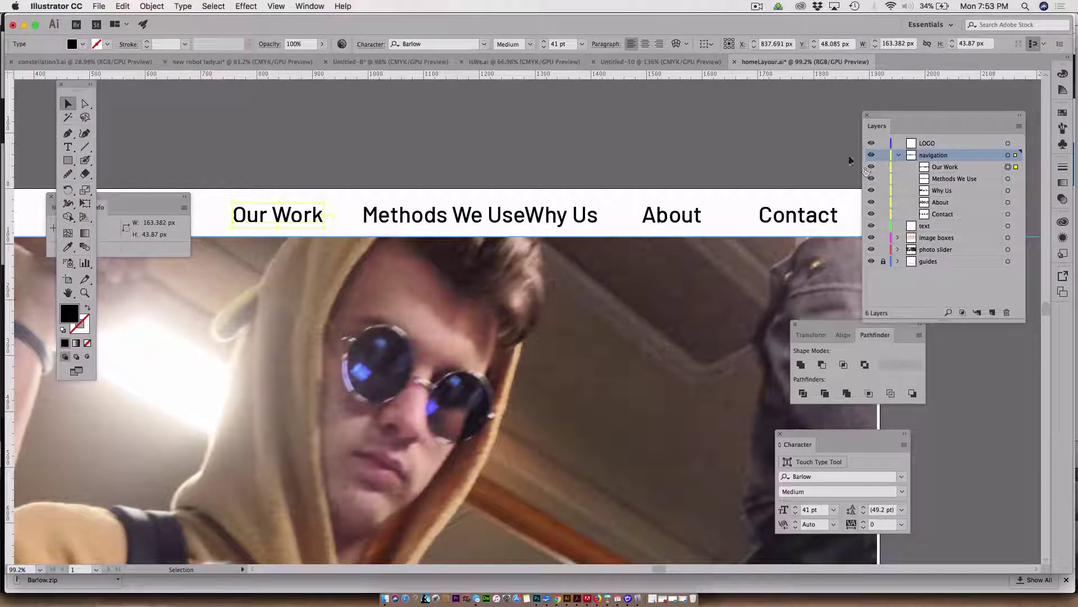
mouse_move(871, 167)
mouse_down()
mouse_move(871, 215)
mouse_move(871, 176)
mouse_move(859, 169)
mouse_up()
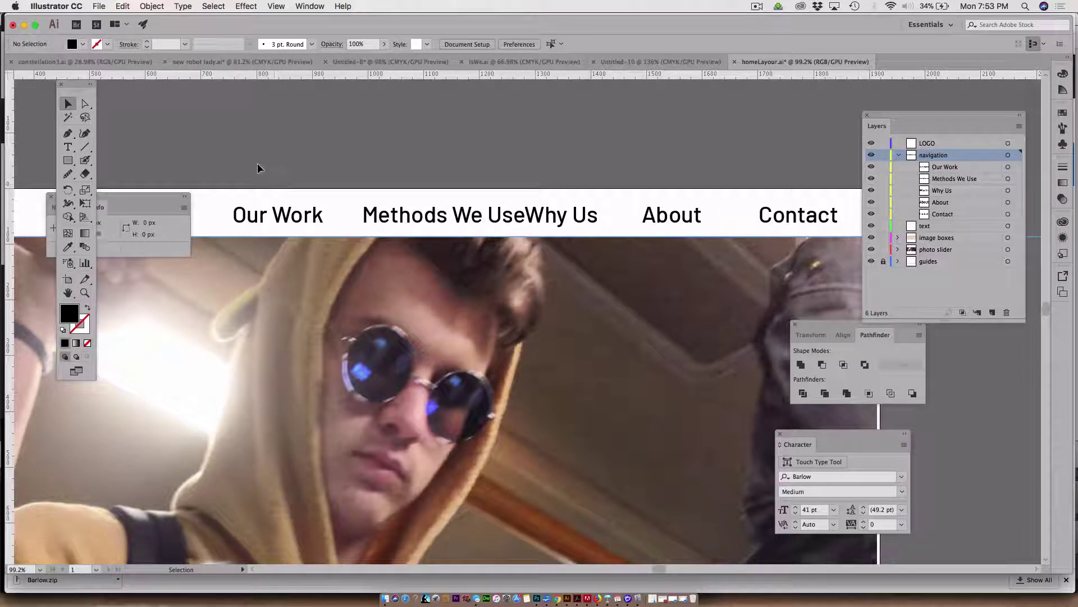
- Select all five navigation labels and display the Align panel with its Distribute Spacing options
click(810, 223)
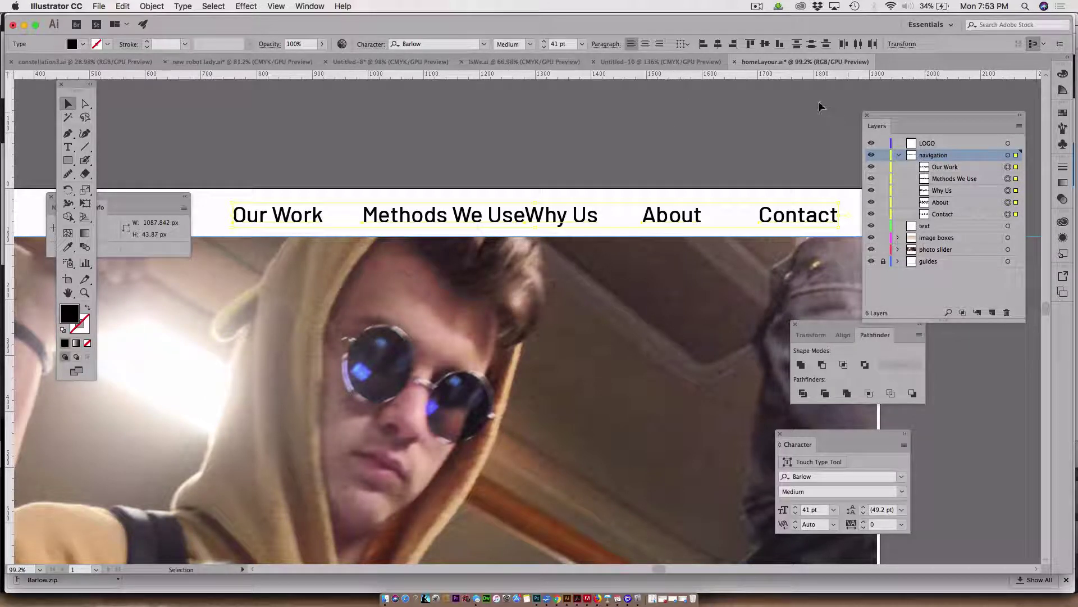
click(310, 6)
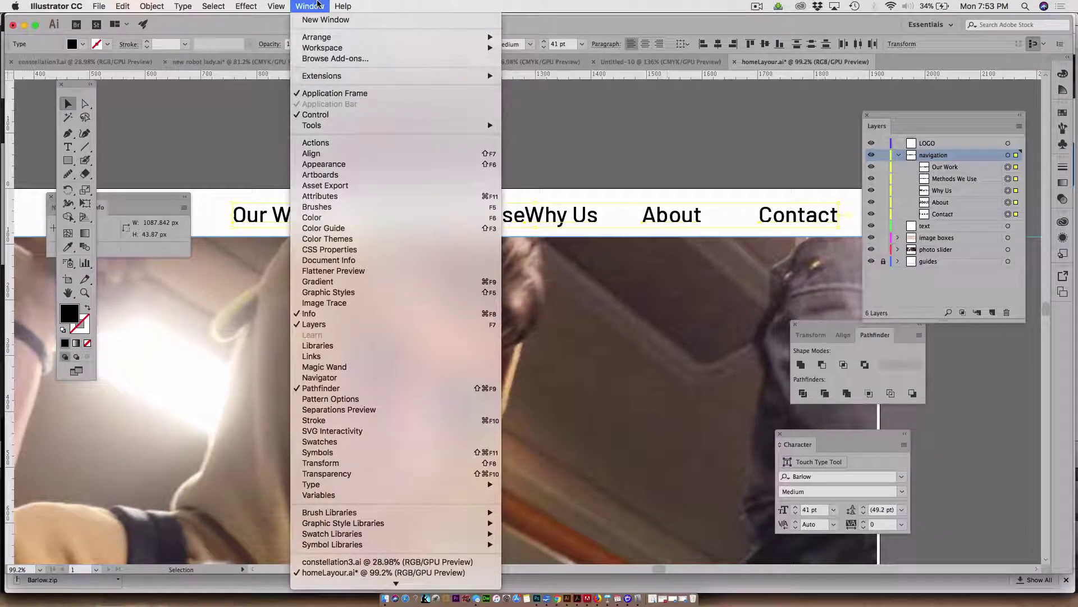
click(364, 152)
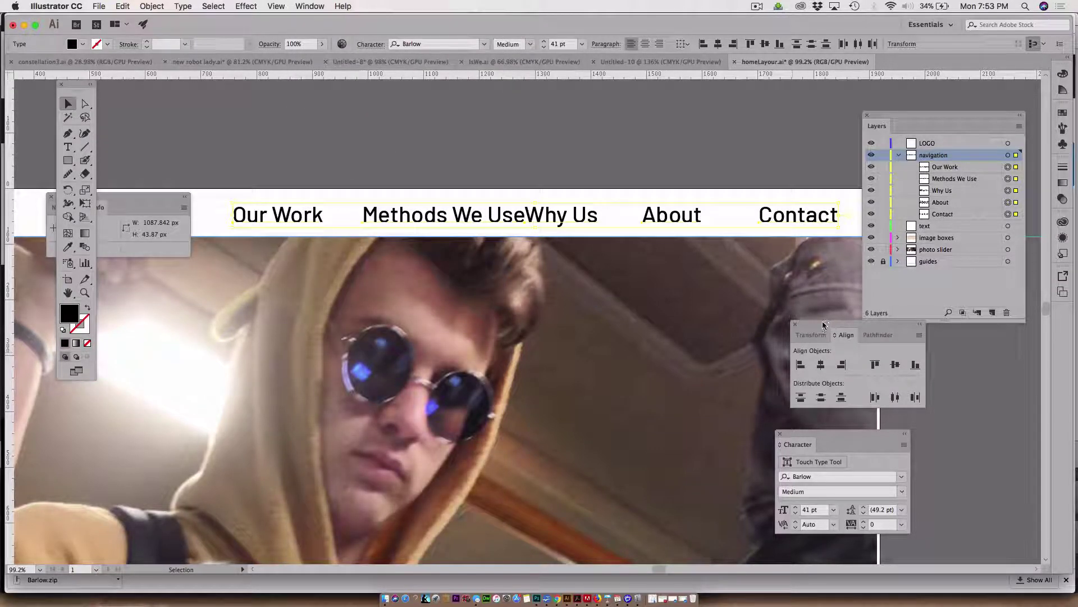
drag(822, 325, 490, 57)
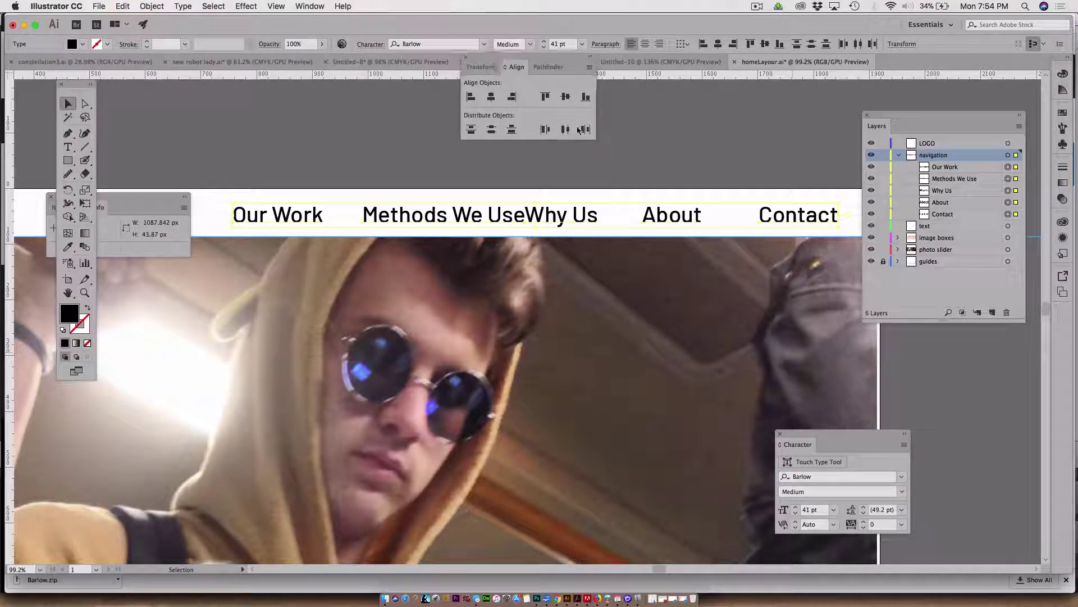
click(590, 66)
click(617, 69)
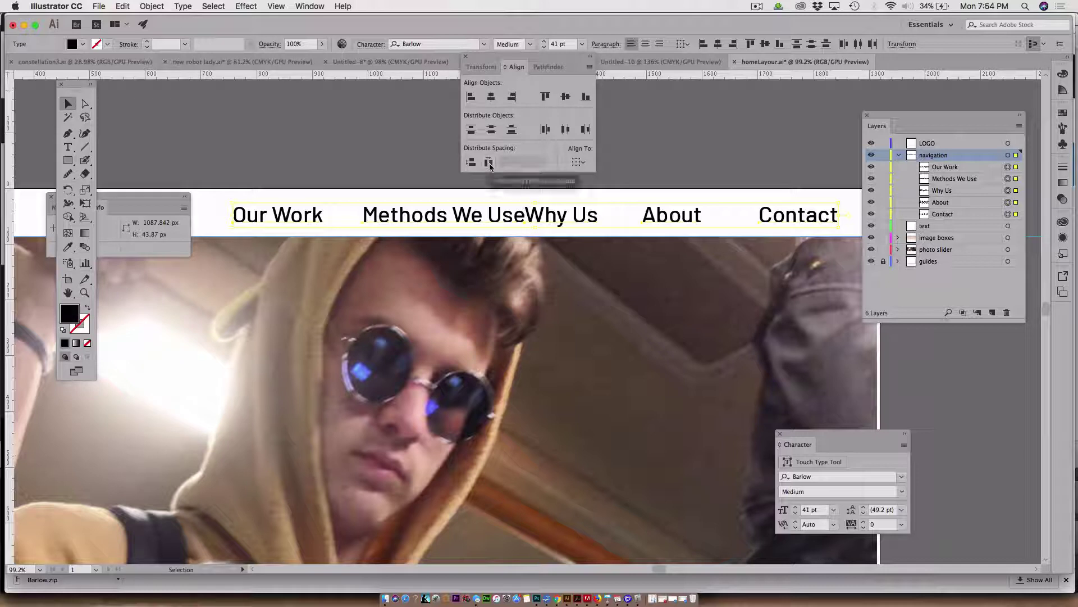
- Distribute the five labels with equal horizontal spacing, aligned to the selection, and deselect them
click(585, 164)
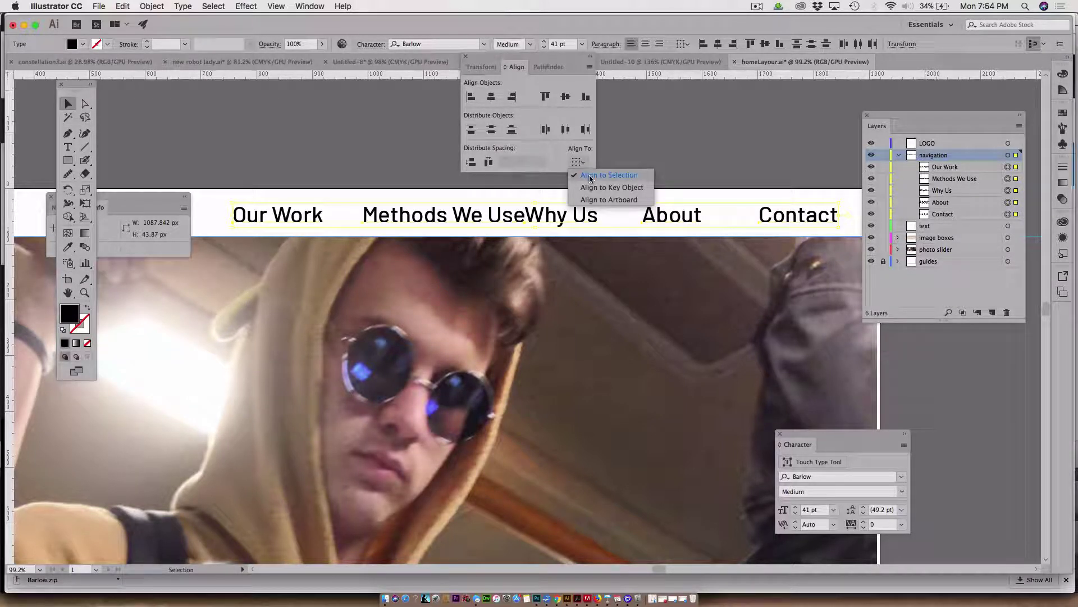
click(591, 177)
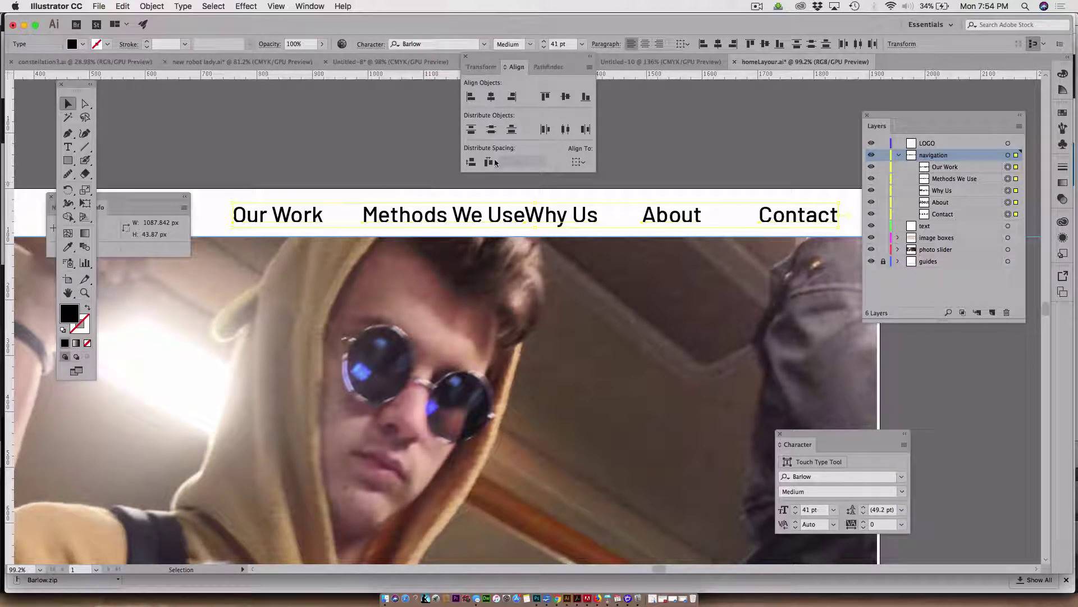
click(489, 163)
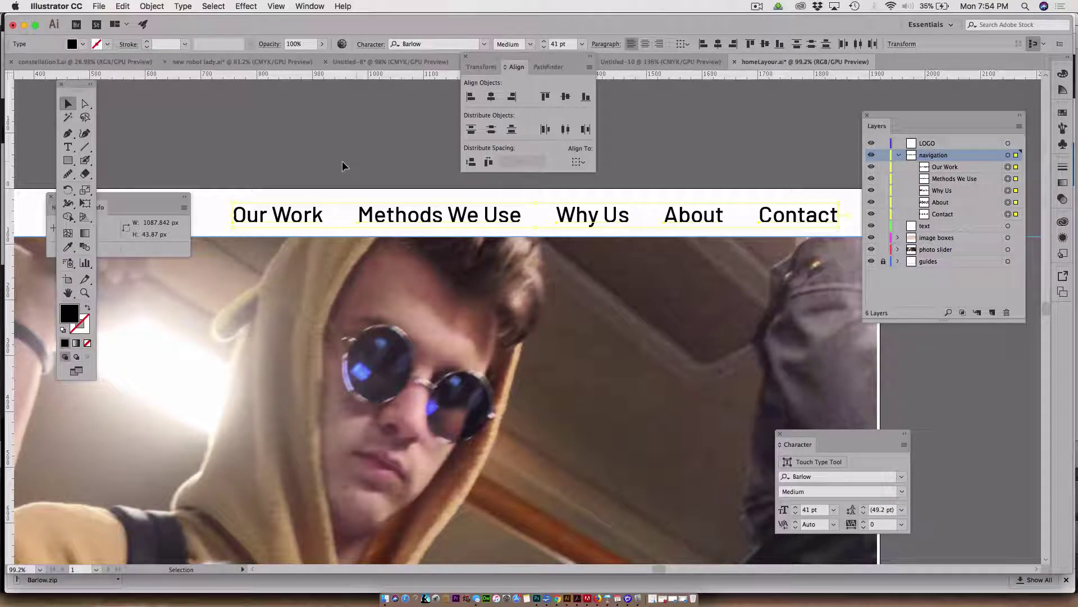
click(260, 138)
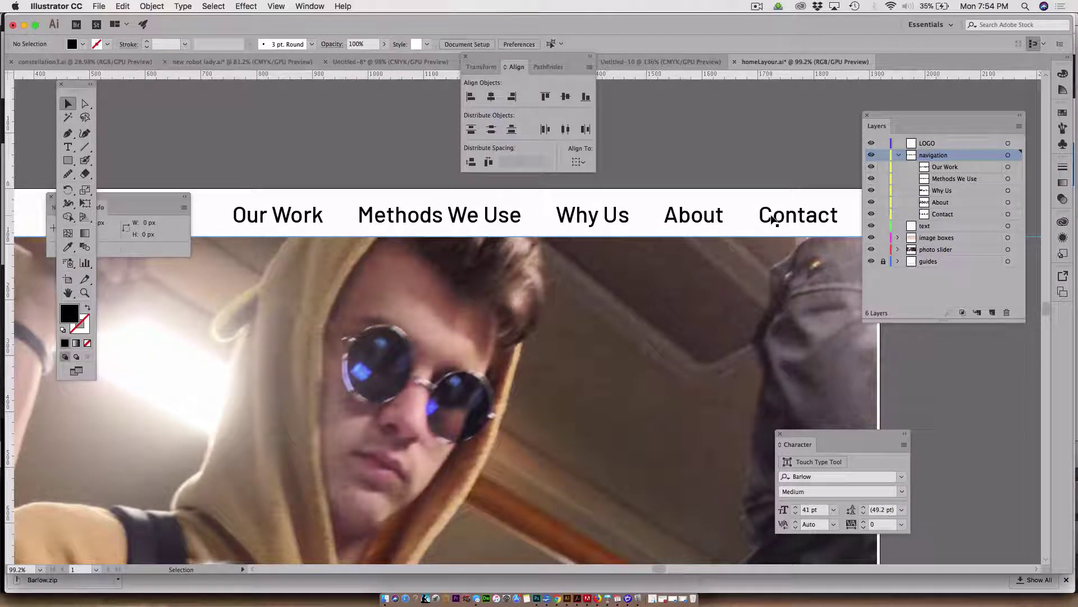
- Move Our Work another 100 px left and redistribute all five navigation labels with equal horizontal spacing
scroll(684, 254, down, 2)
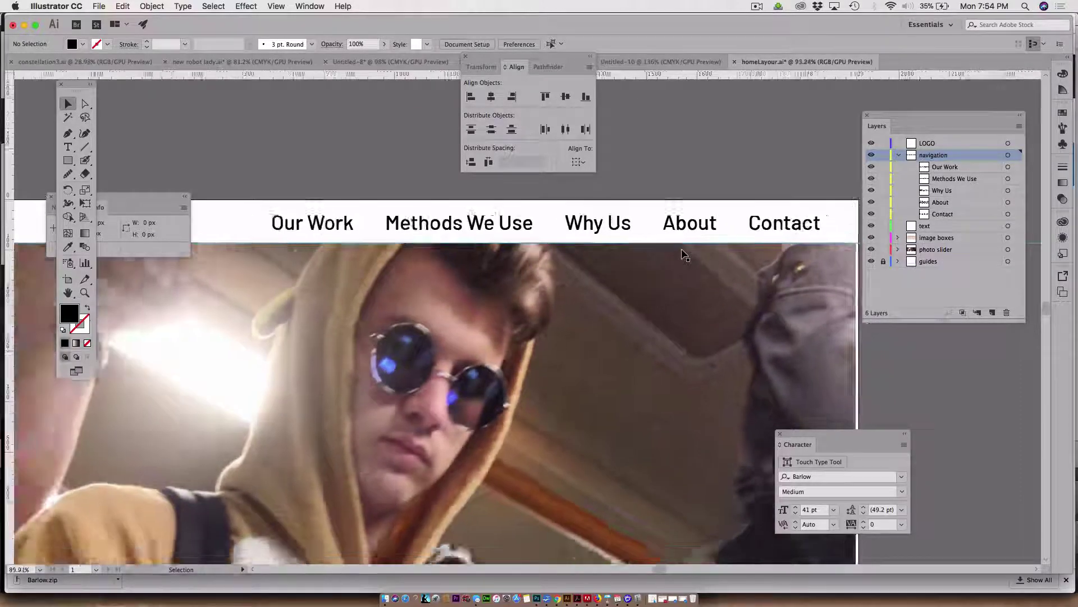
scroll(679, 255, down, 3)
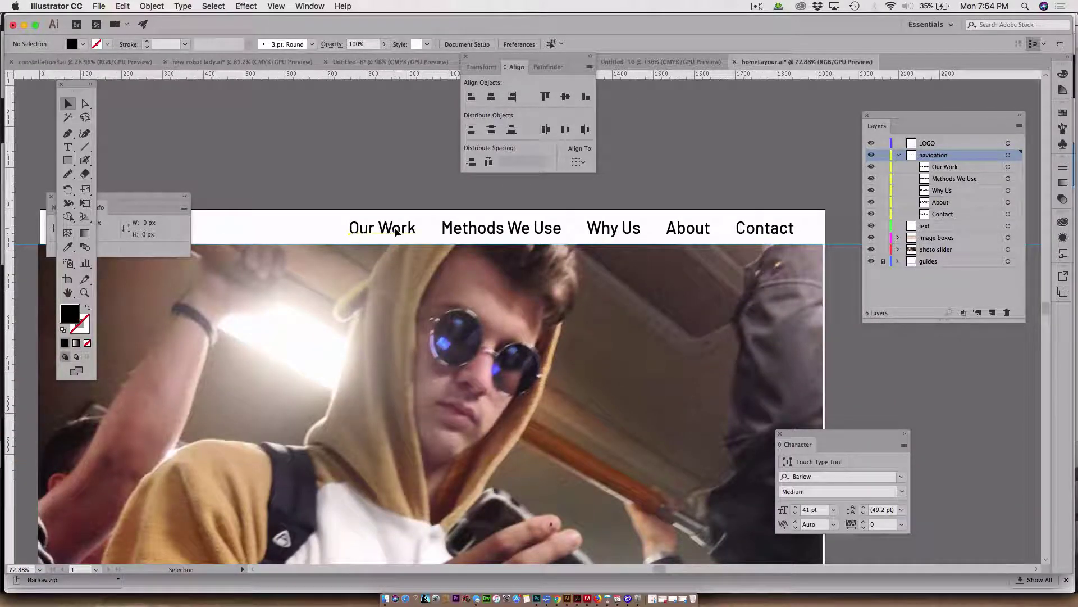
drag(396, 232, 354, 231)
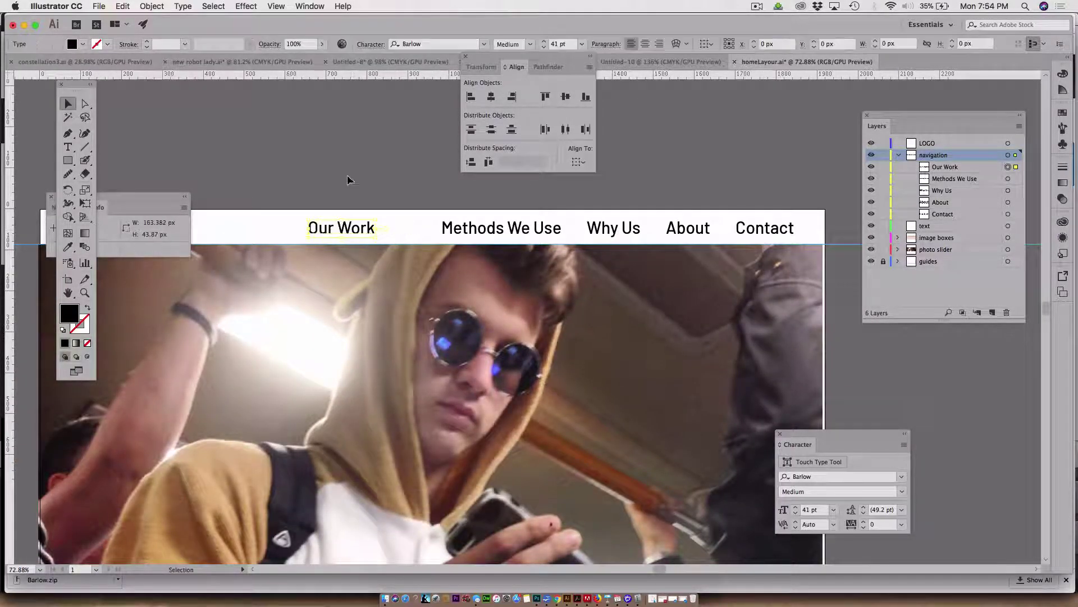
drag(789, 229, 791, 230)
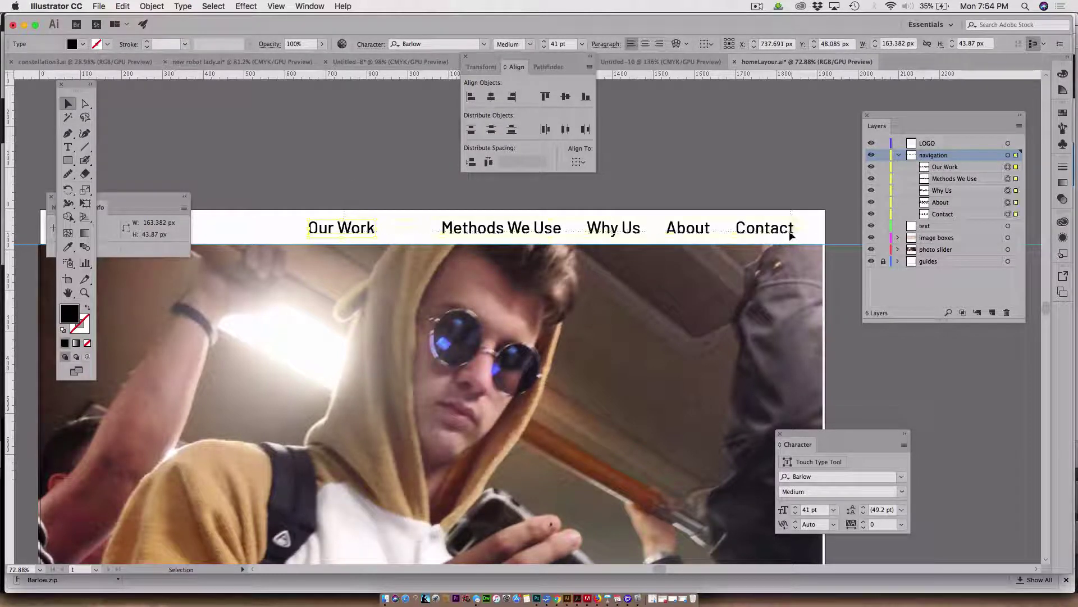
click(488, 163)
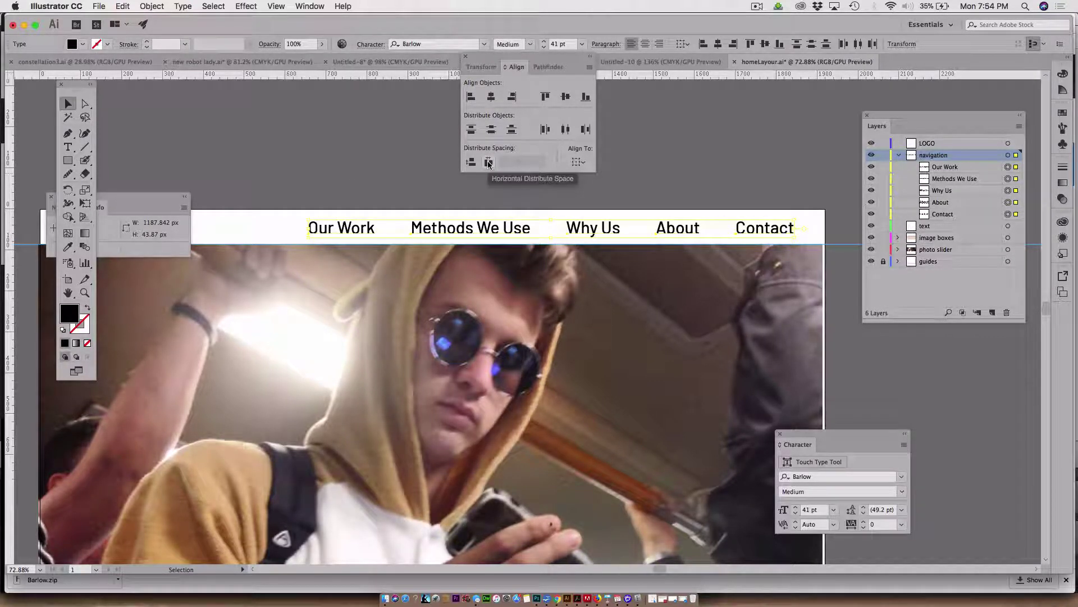
- Close the Wayback Machine tab in Chrome and glance at the Adobe education page in Firefox before returning to Illustrator
key(super+Tab)
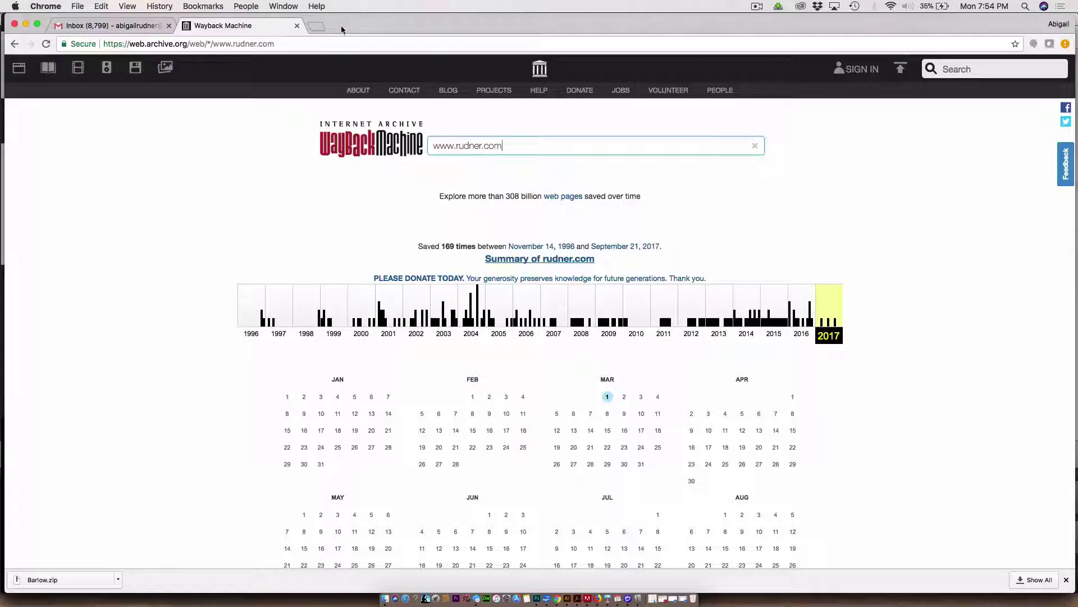
click(298, 26)
key(super+Tab)
key(super+Tab)
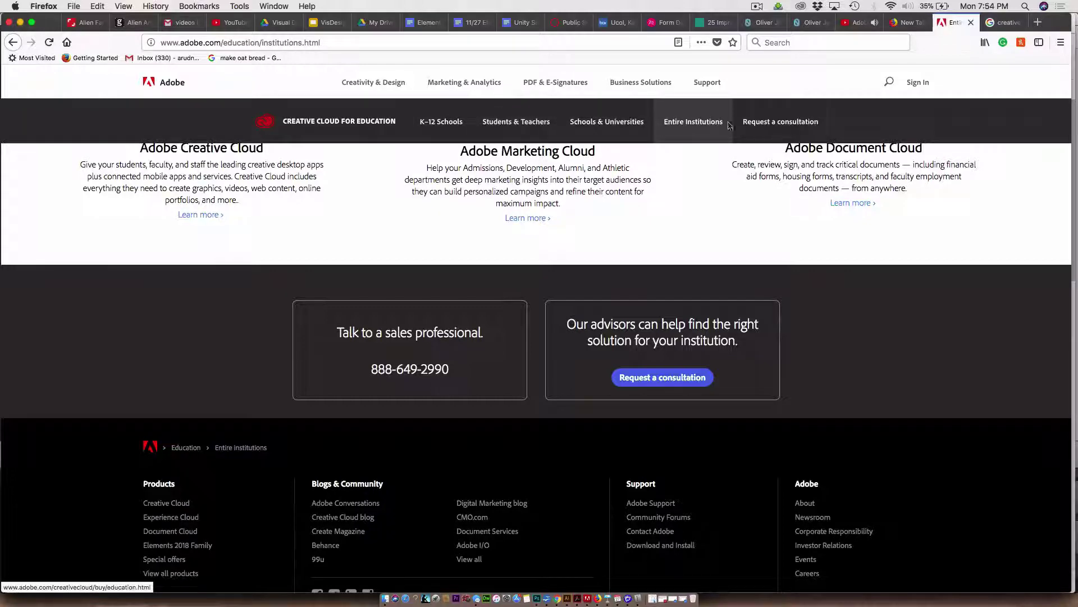
key(super+Tab)
key(super+Tab)
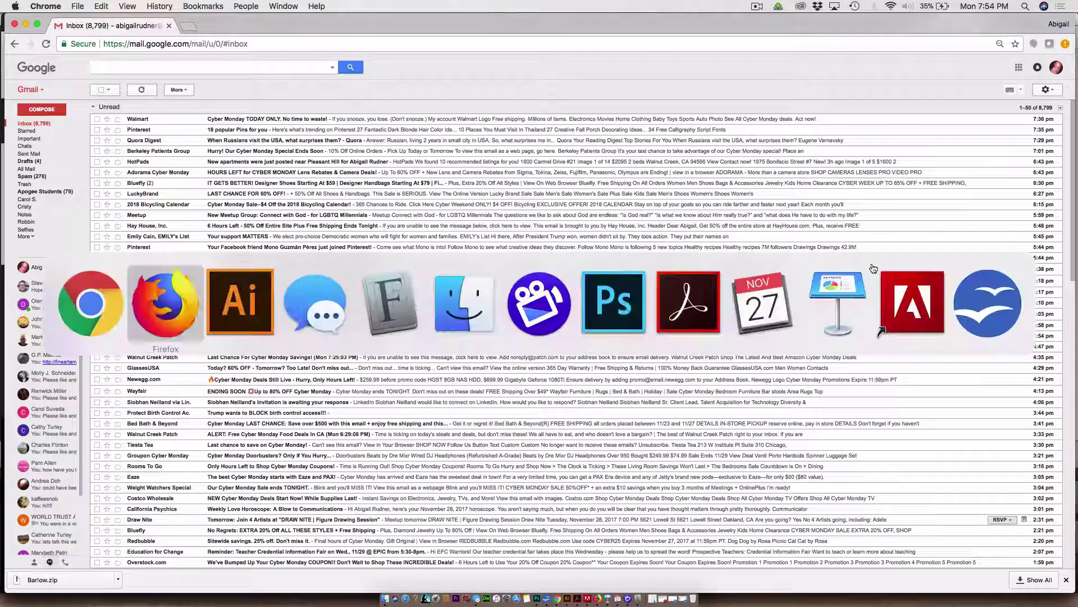
key(super+Tab)
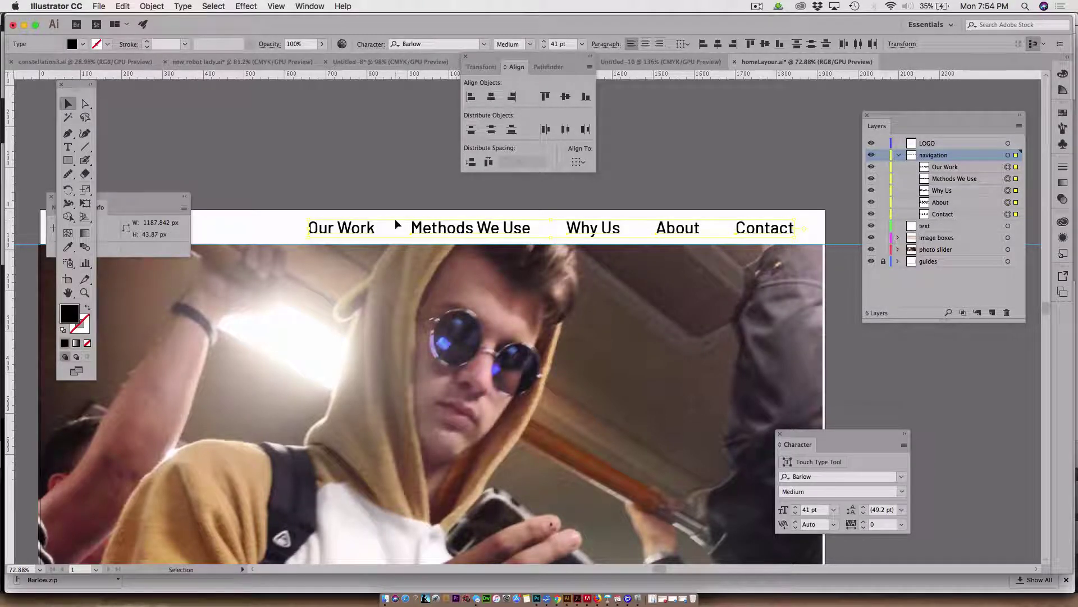
- Deselect the navigation labels and duplicate Our Work about 462 px to its left along the header
key(super+minus)
key(super+minus)
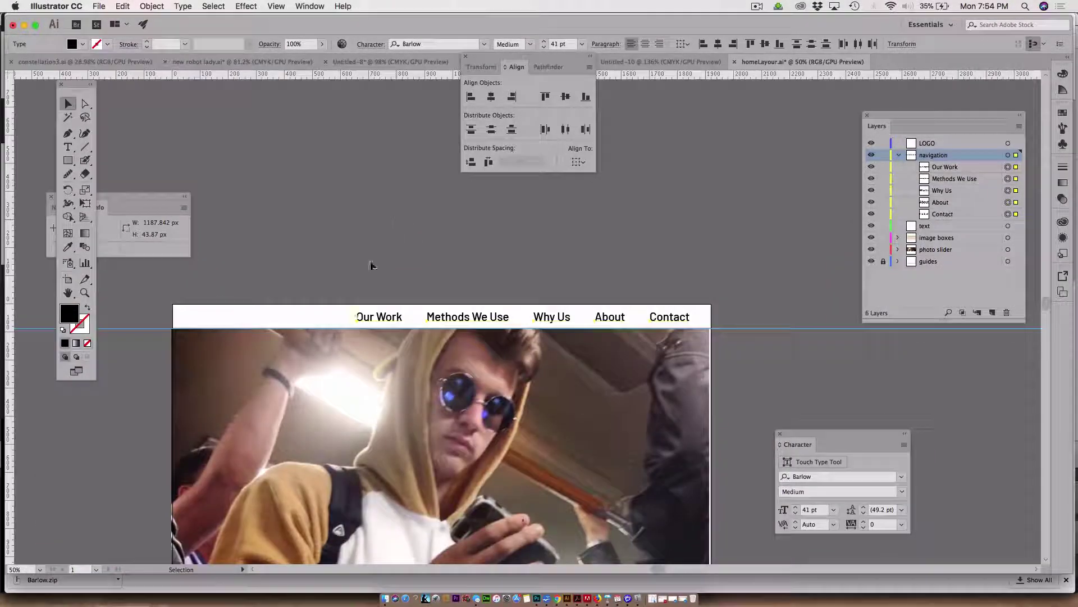
drag(488, 290, 598, 194)
click(363, 156)
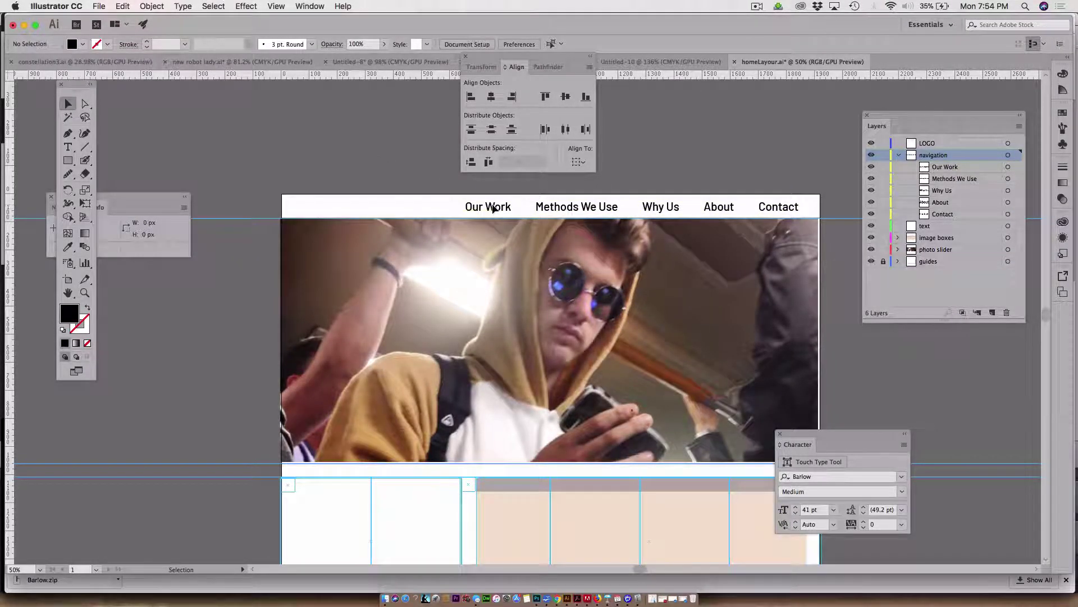
drag(489, 207, 361, 210)
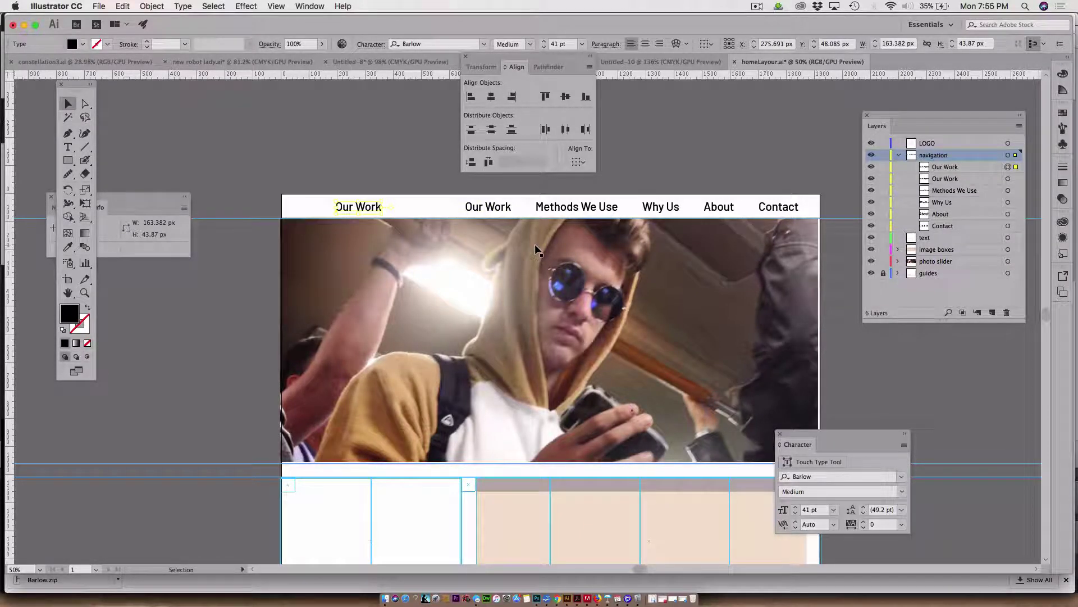
- Switch to Firefox and examine the header, navigation and section layout of Adobe's Entire Institutions education page
key(super+Tab)
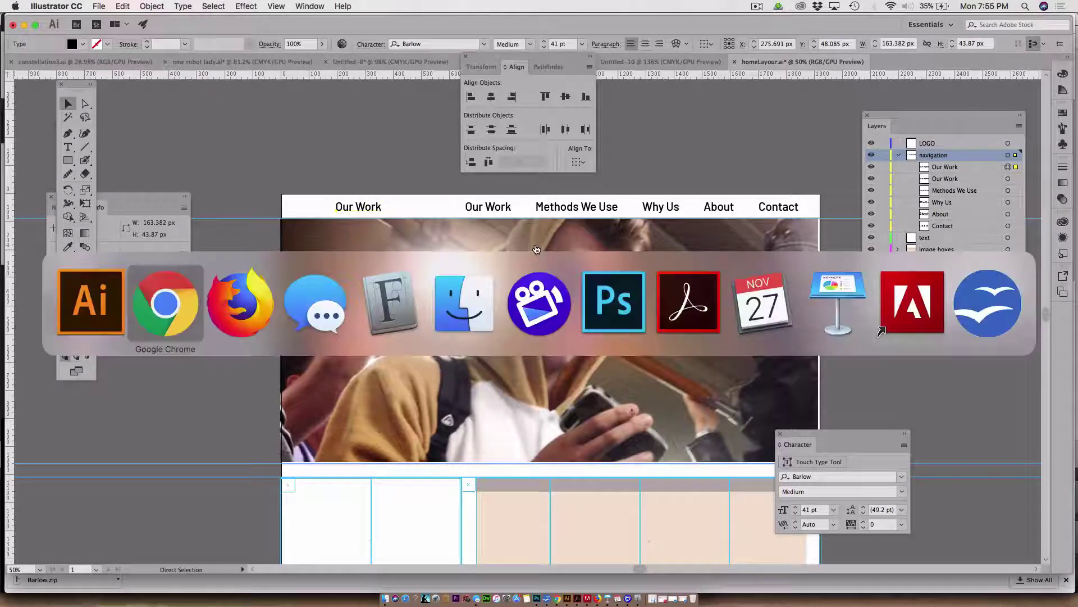
key(super+Tab)
key(super+Tab)
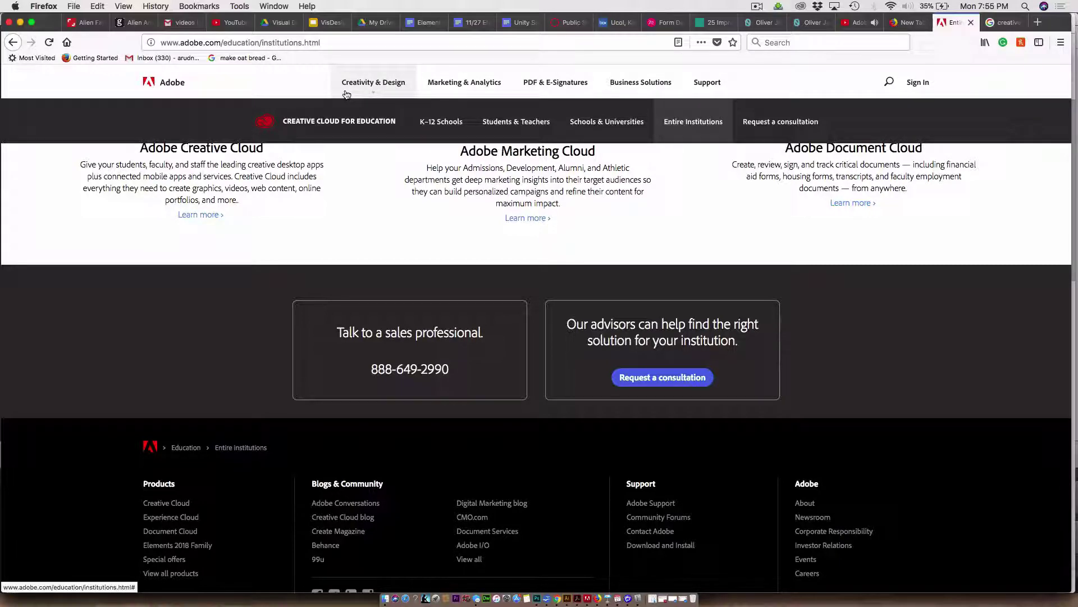
scroll(676, 264, up, 10)
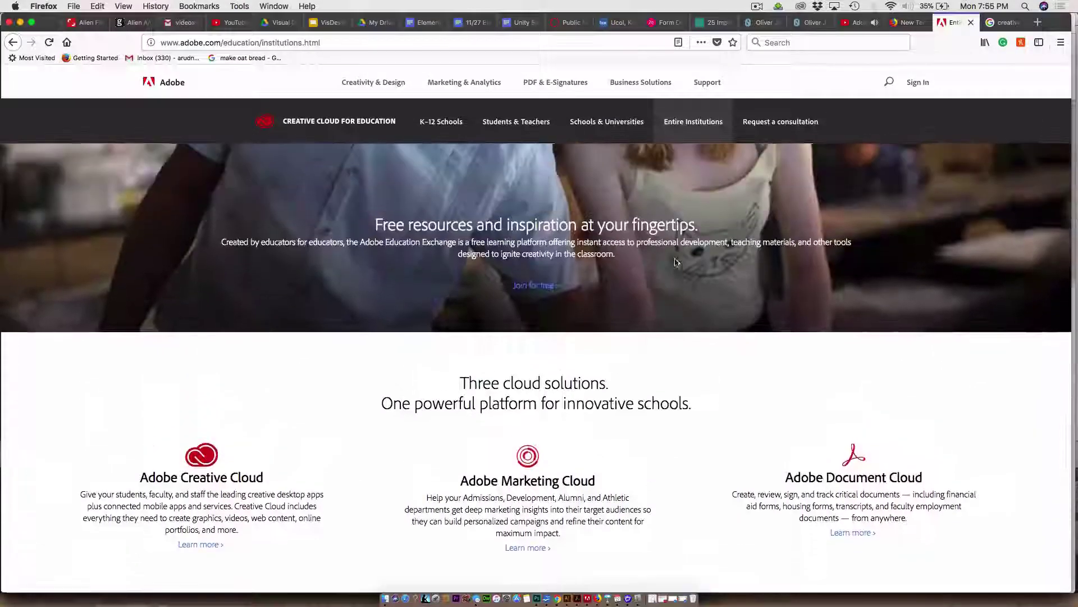
scroll(676, 263, up, 15)
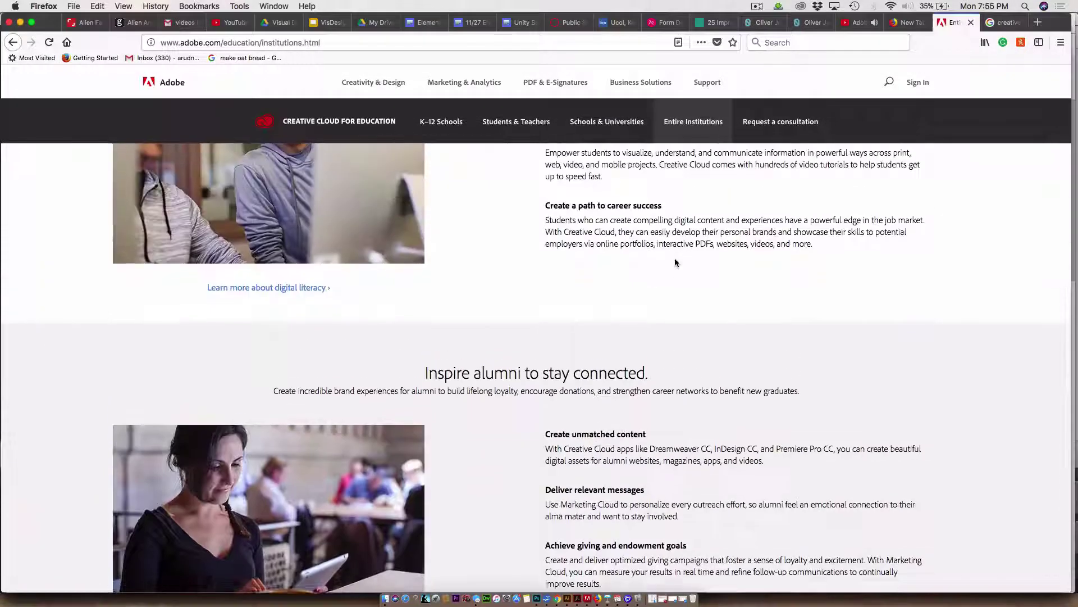
scroll(676, 262, up, 15)
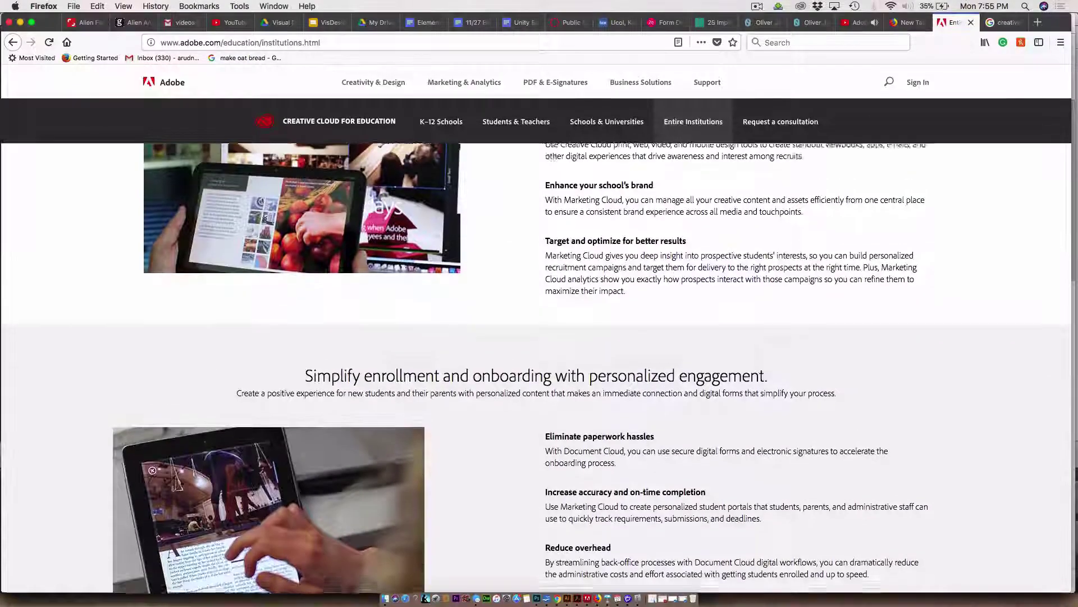
scroll(677, 259, up, 4)
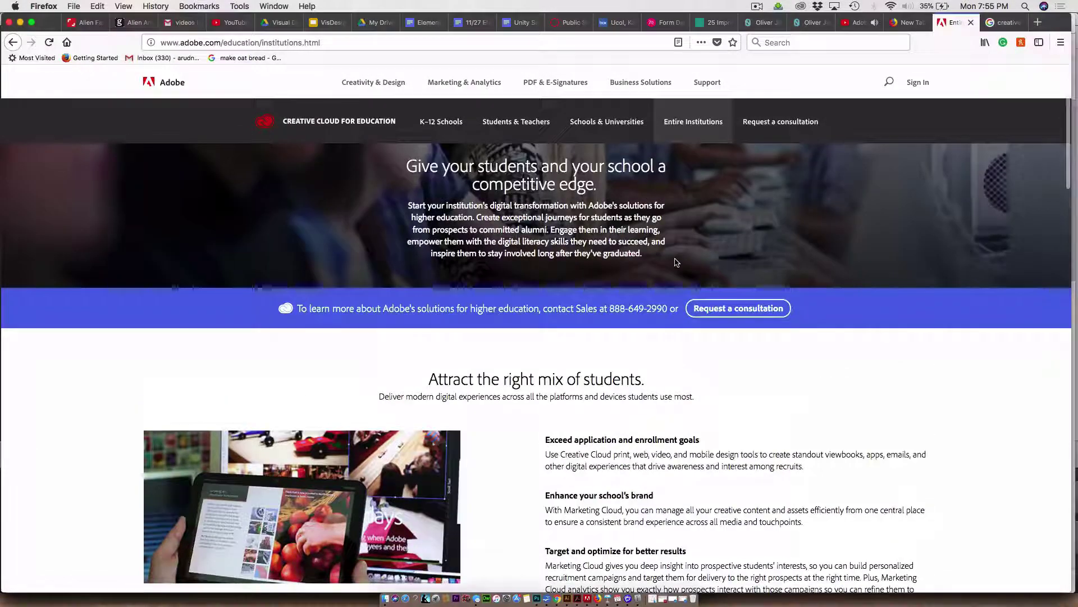
scroll(677, 260, down, 3)
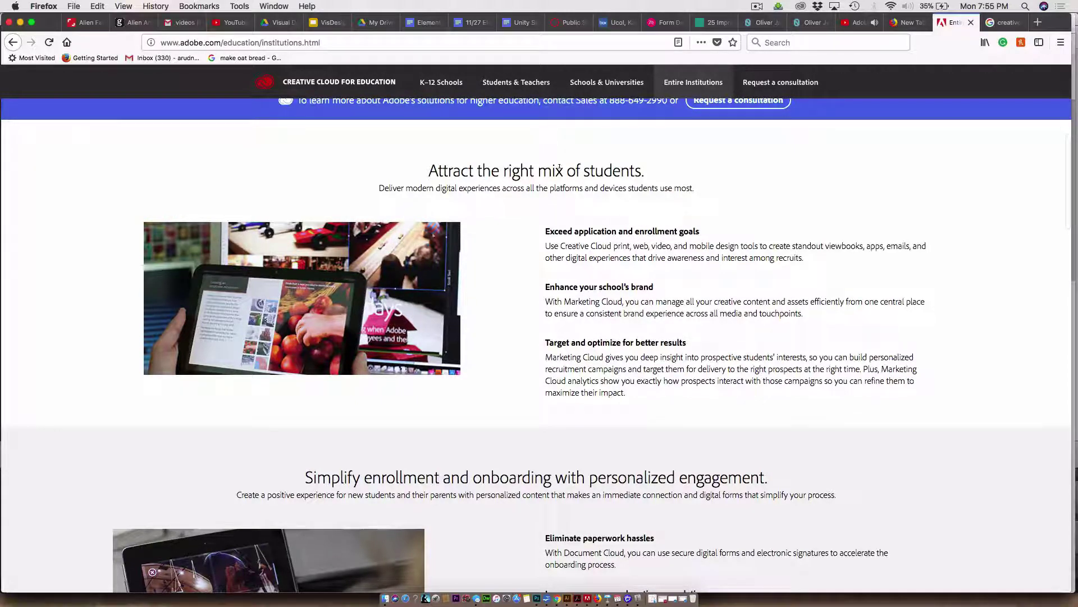
scroll(559, 168, down, 10)
scroll(560, 173, down, 3)
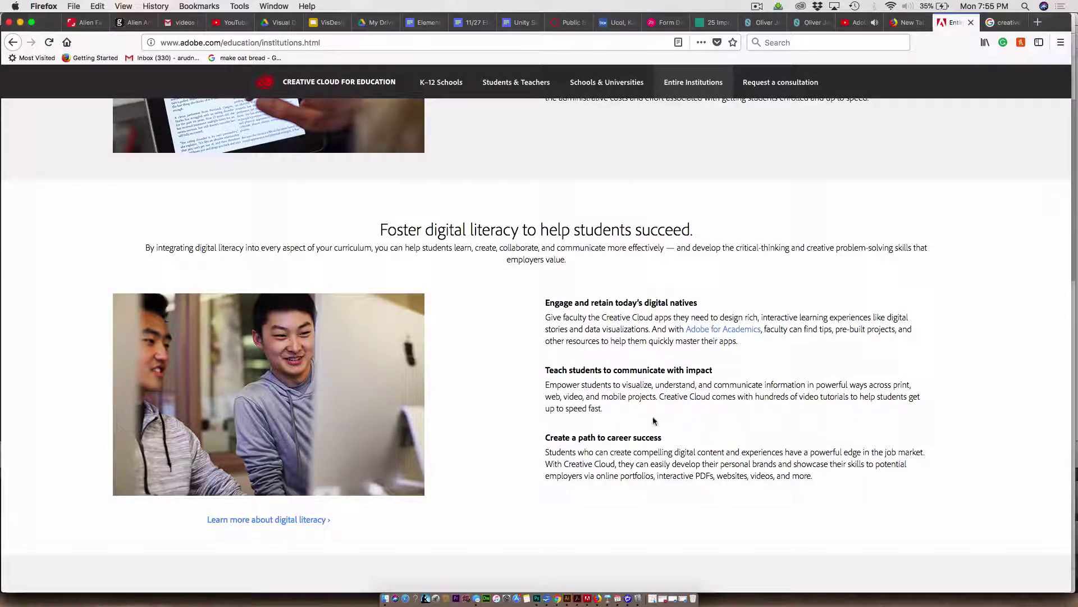
scroll(654, 421, up, 15)
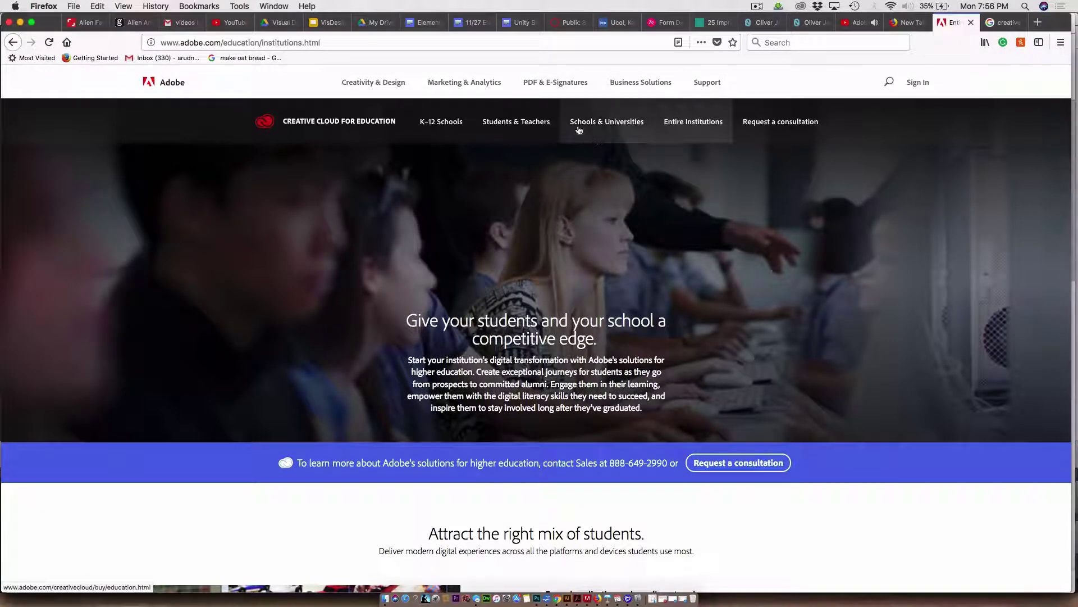
- Close the empty browser tab, compare the header of Adobe's Students & Teachers page with Entire Institutions, and return to Illustrator
click(906, 23)
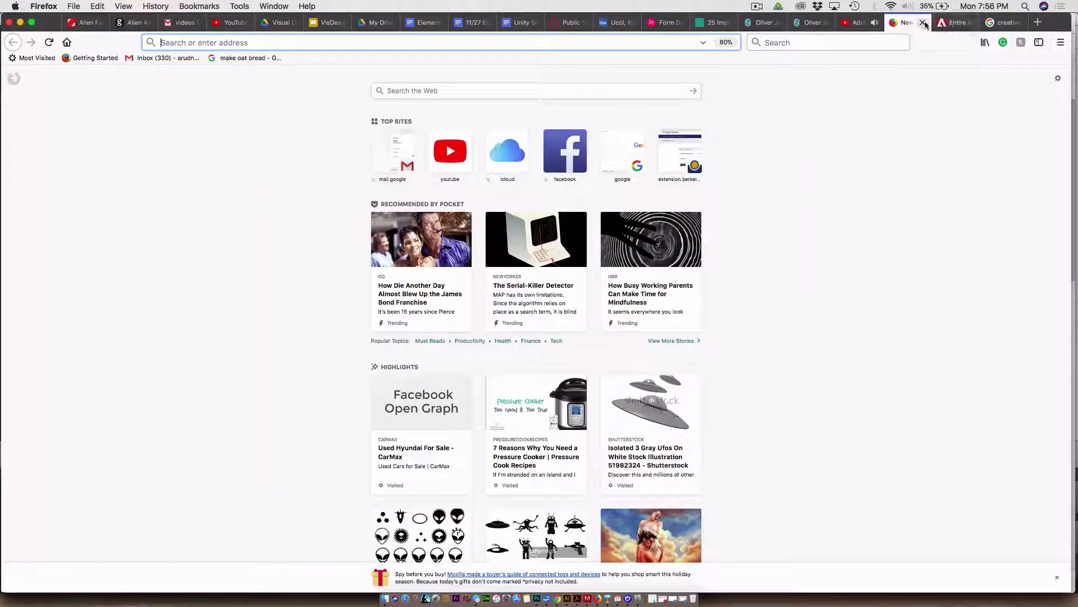
click(923, 23)
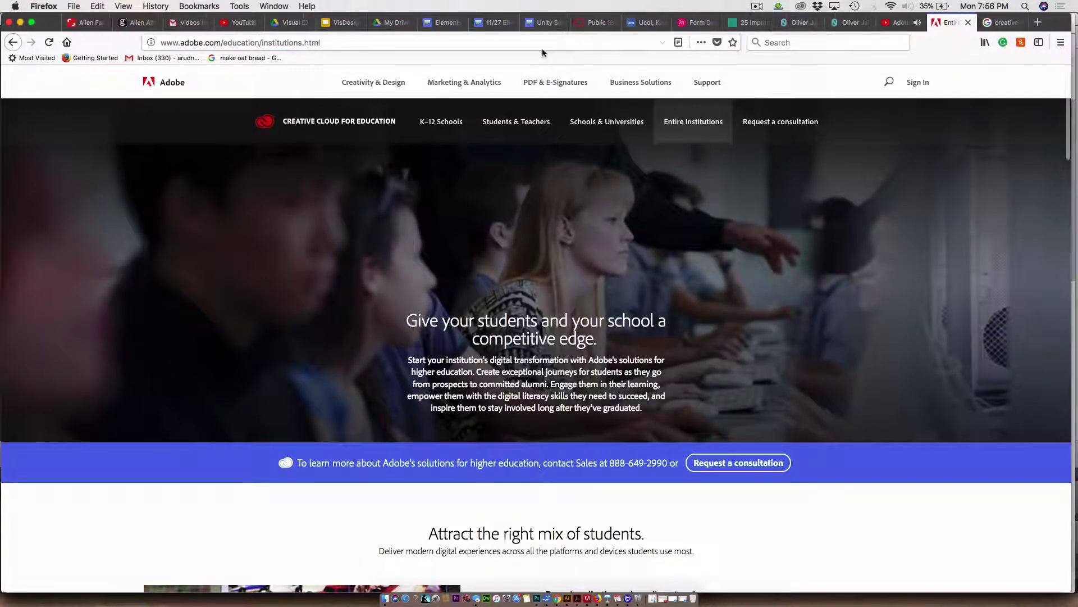
click(524, 122)
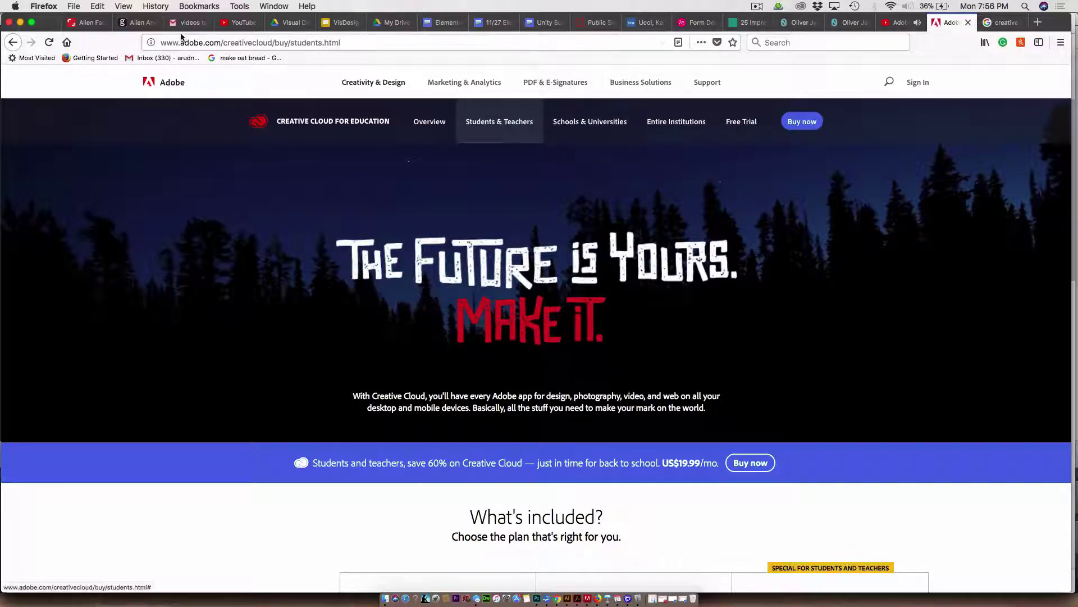
click(14, 43)
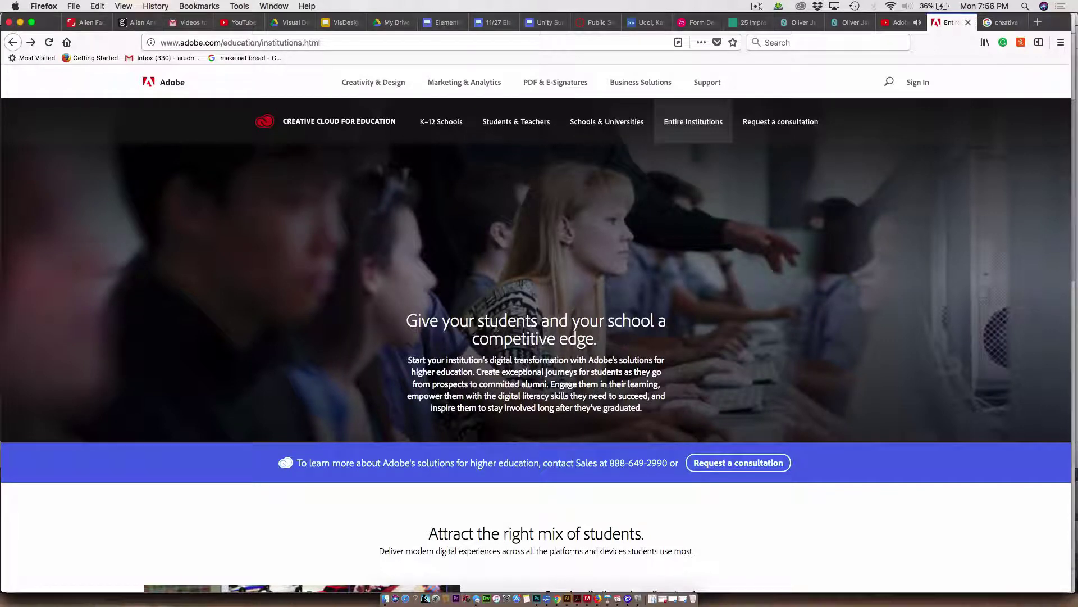
click(32, 43)
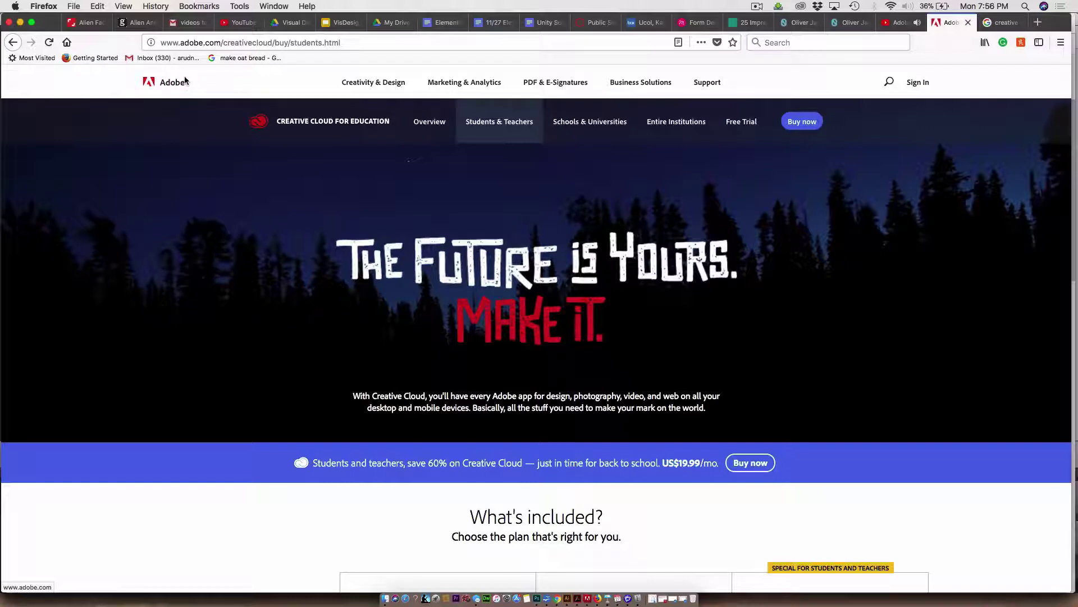
key(super+Tab)
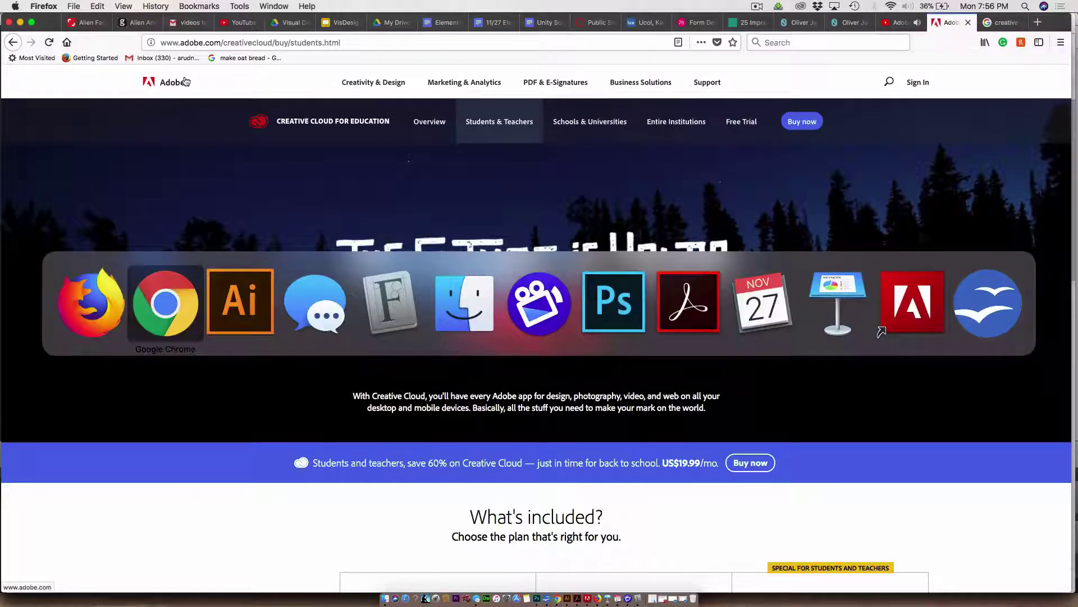
click(242, 302)
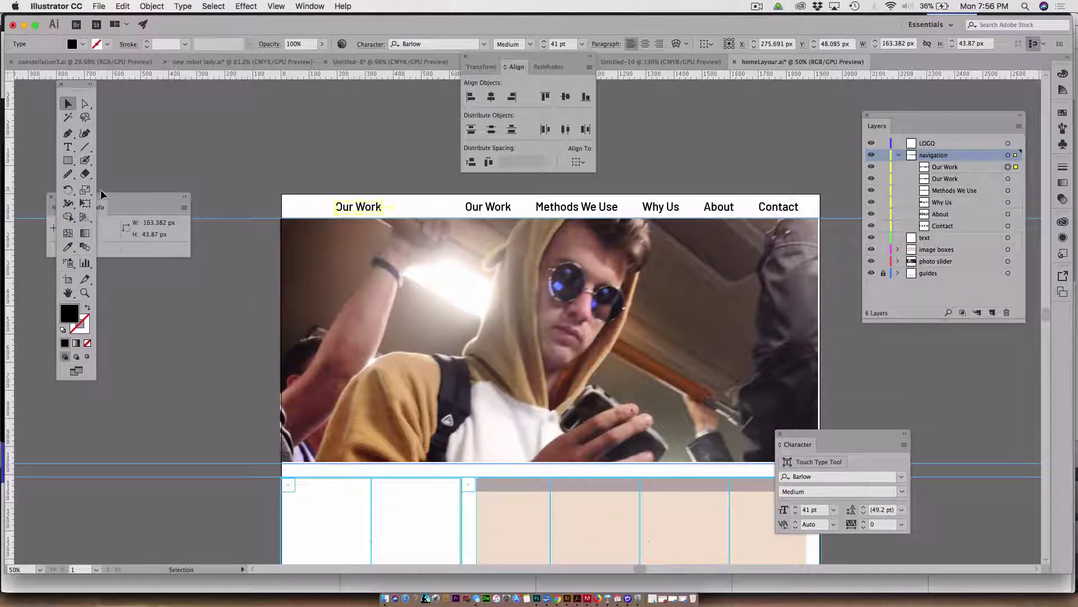
- Replace the text of the duplicated Our Work label at the header's left with BRAND NAME
click(68, 146)
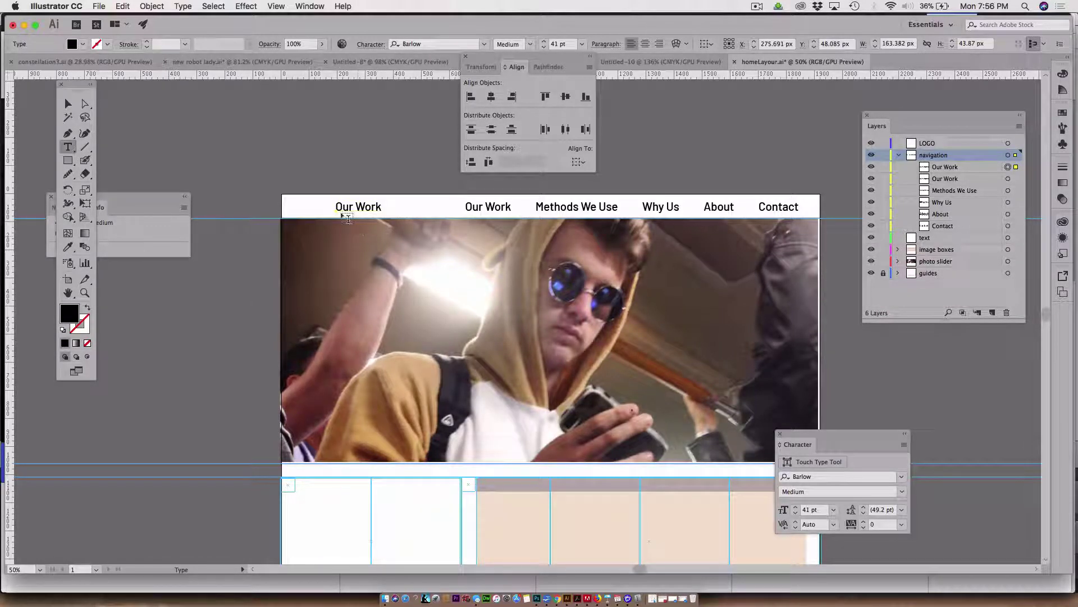
drag(336, 207, 400, 208)
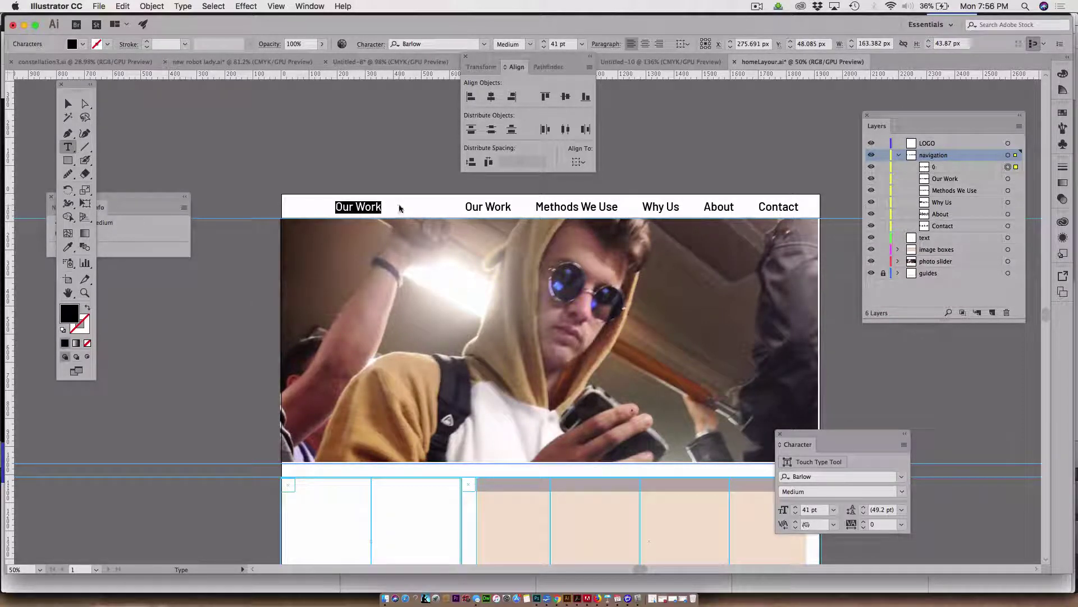
text(BRAND NAME)
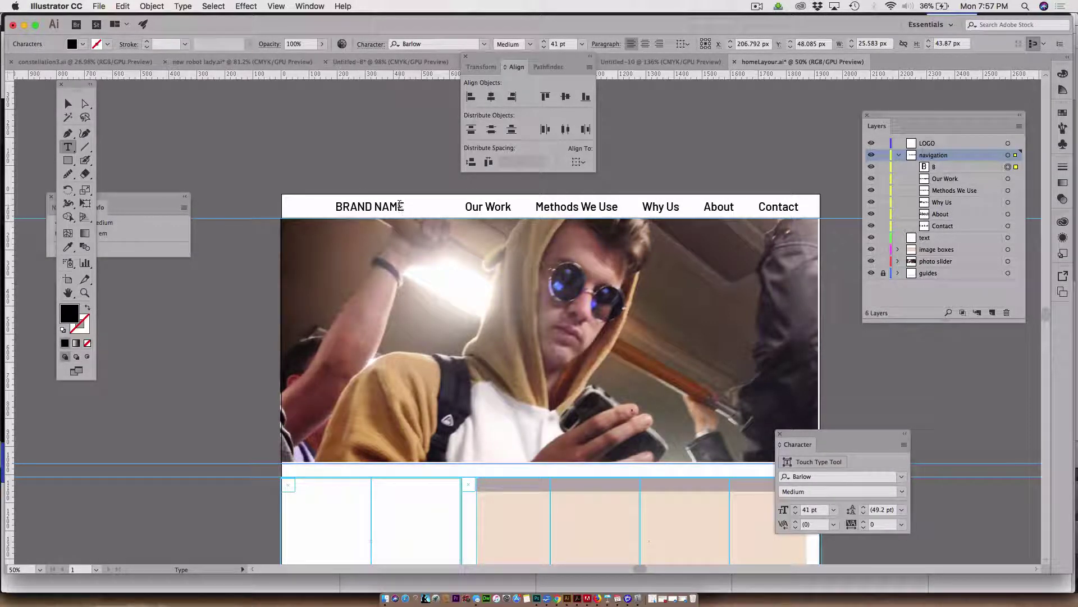
- Try Arial Black on the BRAND NAME text and settle on the Folks-Heavy font
drag(403, 207, 315, 202)
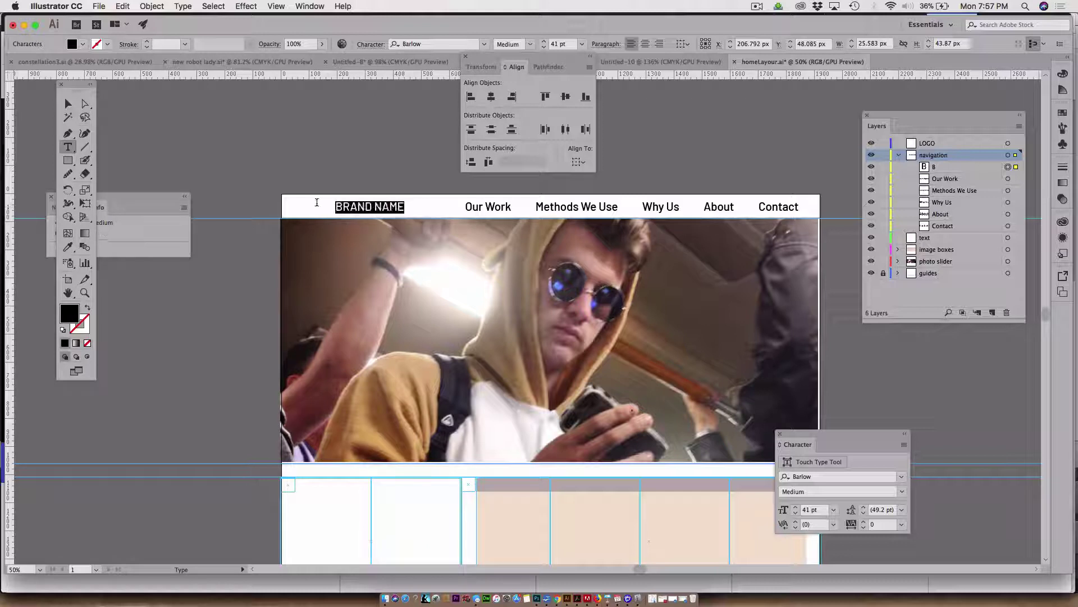
click(484, 45)
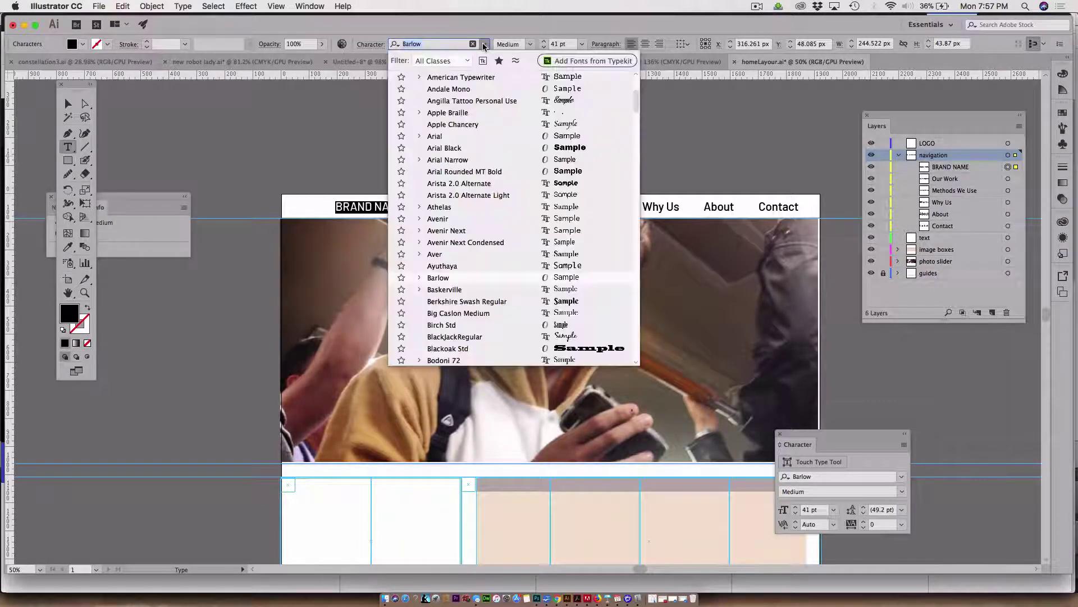
click(562, 147)
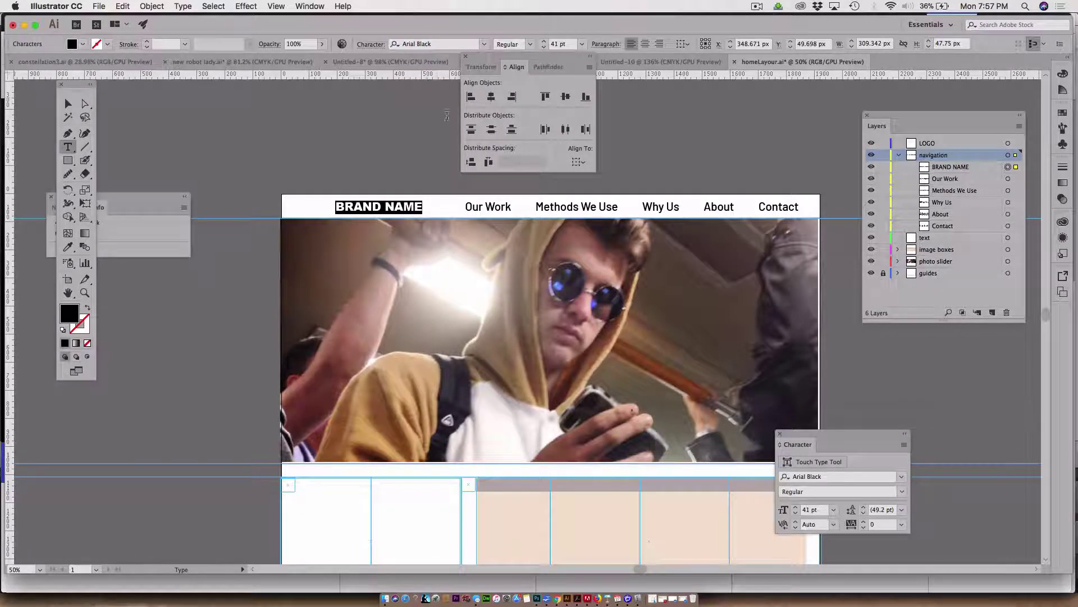
click(483, 44)
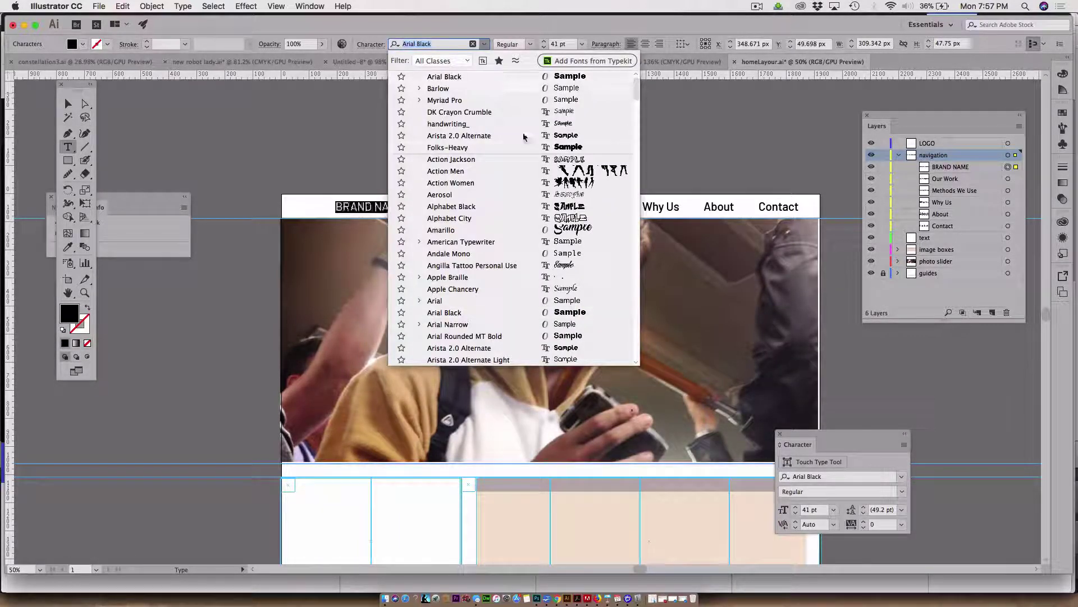
click(554, 147)
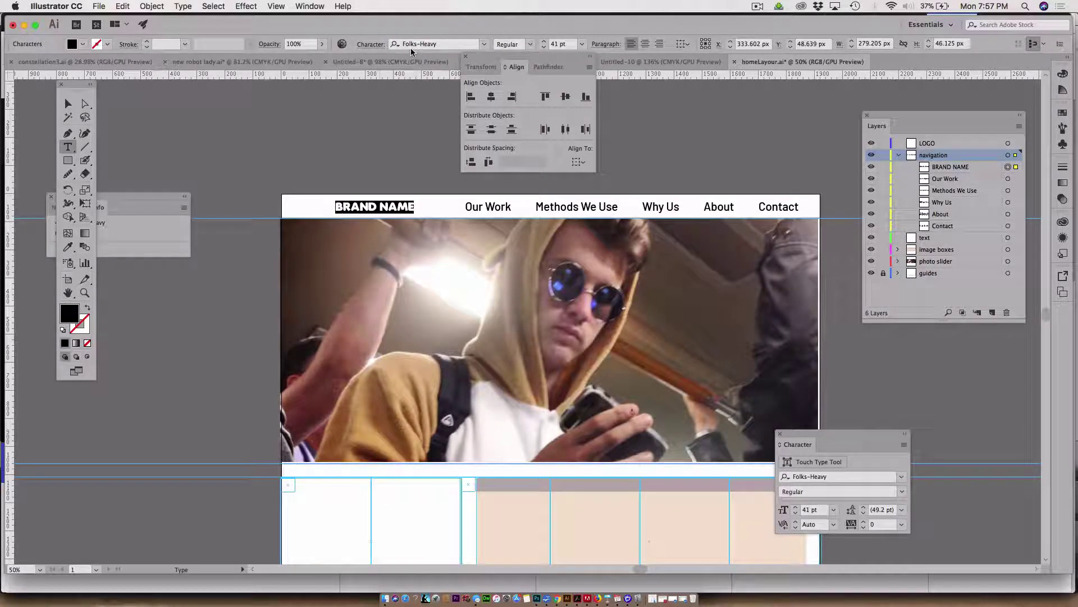
- Move the BRAND NAME text about 14 px left and nudge it 4 px down to line up with the navigation labels
click(68, 103)
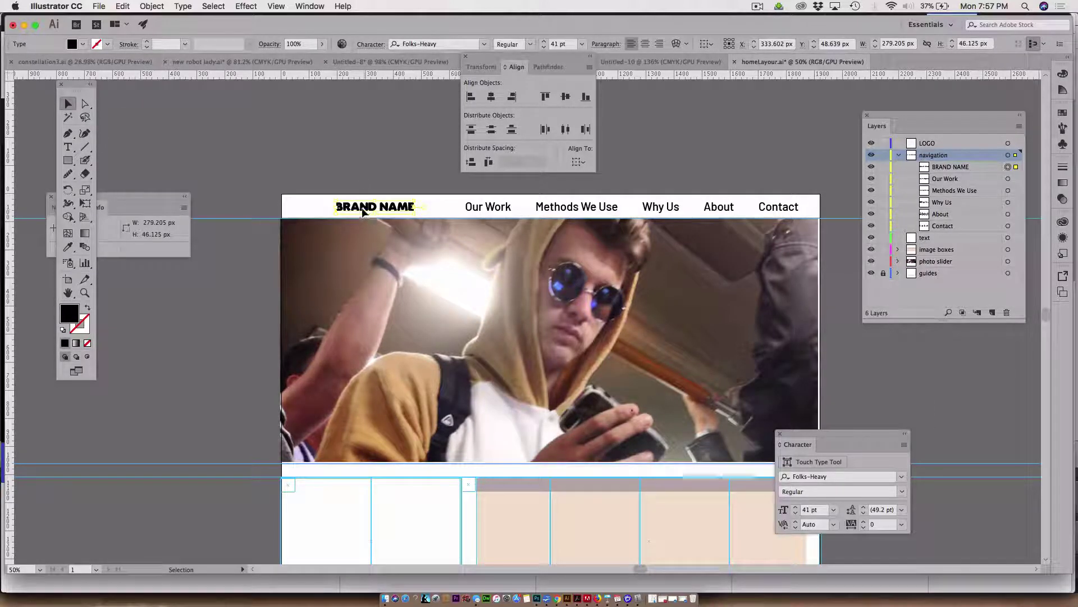
mouse_move(364, 212)
mouse_down()
mouse_move(333, 209)
mouse_move(360, 210)
mouse_up()
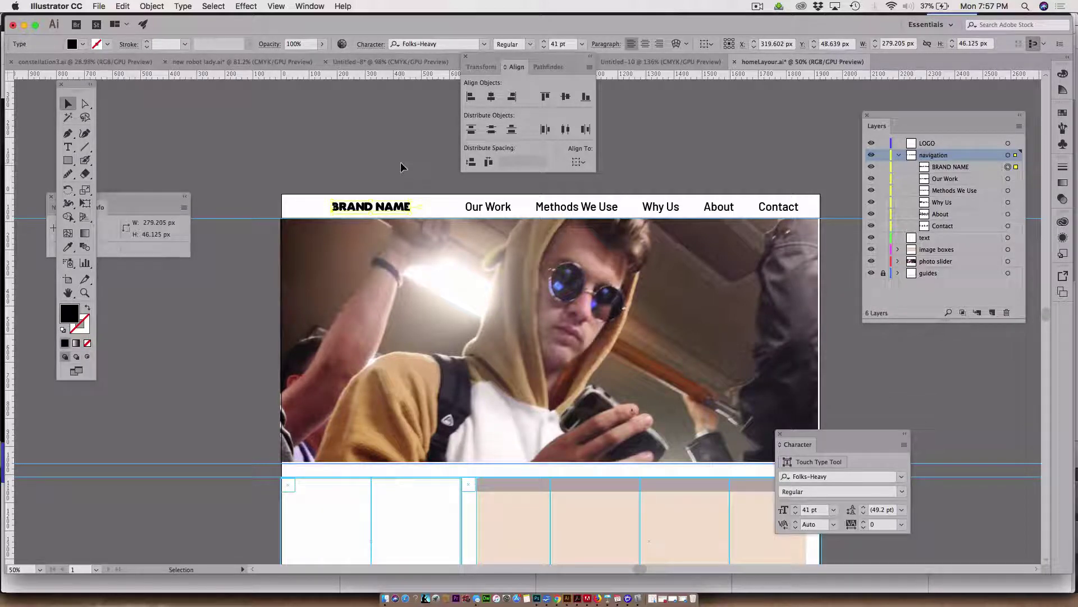
key(Down)
key(Down)
key(Down)
key(Down)
key(Down)
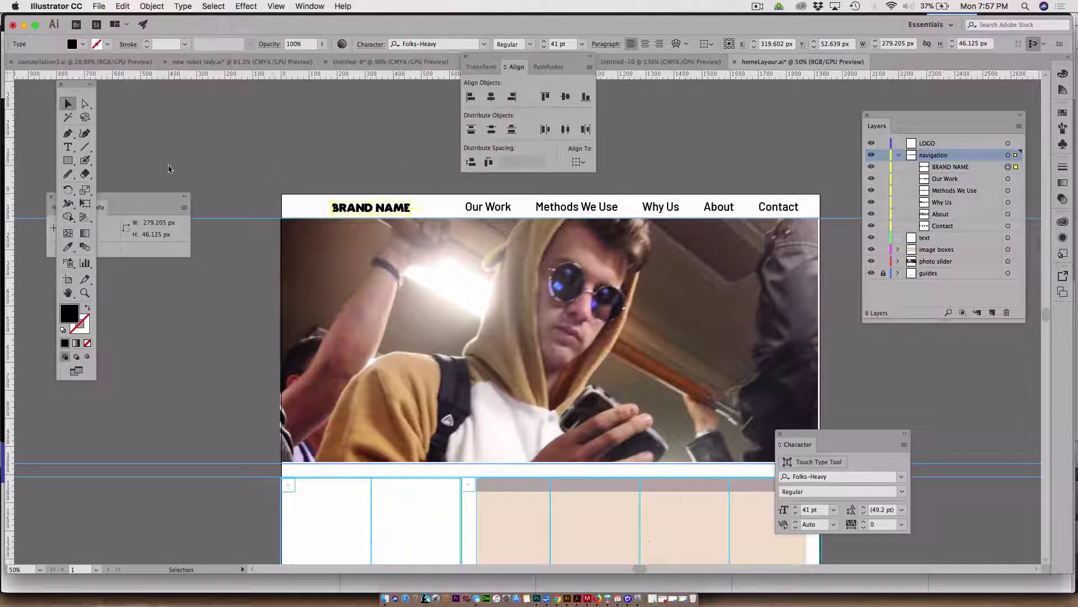
- Draw a black ellipse logo of about 110 × 36 px left of BRAND NAME, overlap a second of about 42 × 46 px, and deselect
click(68, 160)
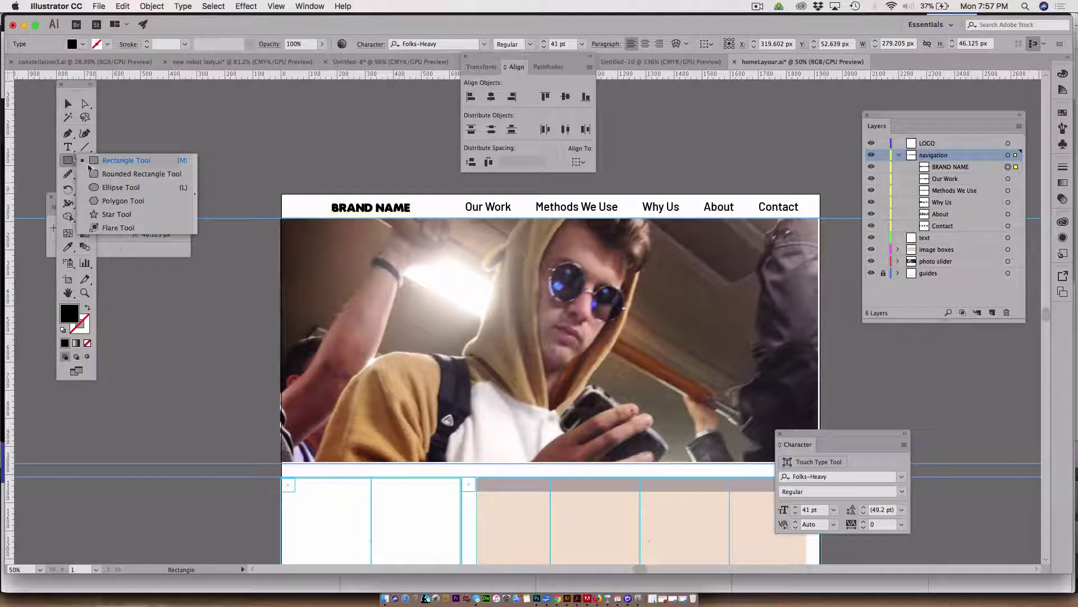
click(104, 189)
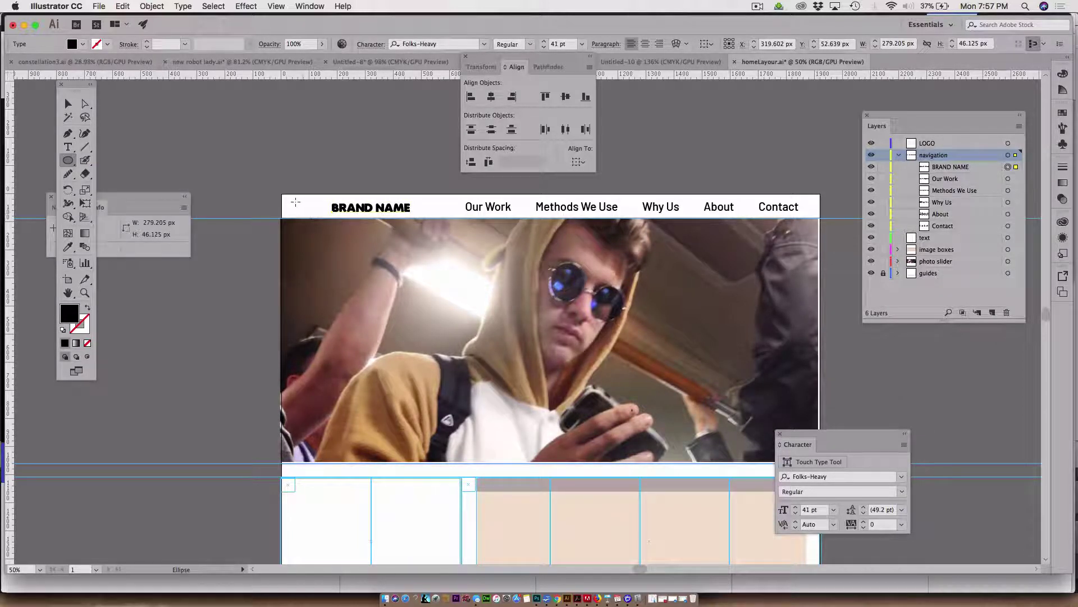
drag(296, 203, 324, 212)
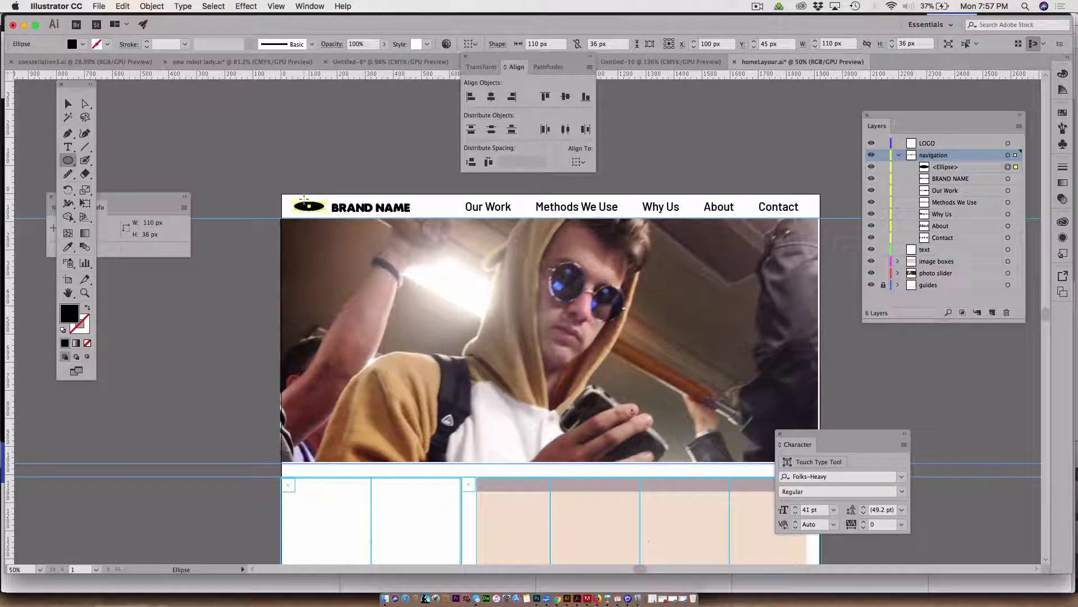
drag(304, 199, 316, 212)
click(68, 104)
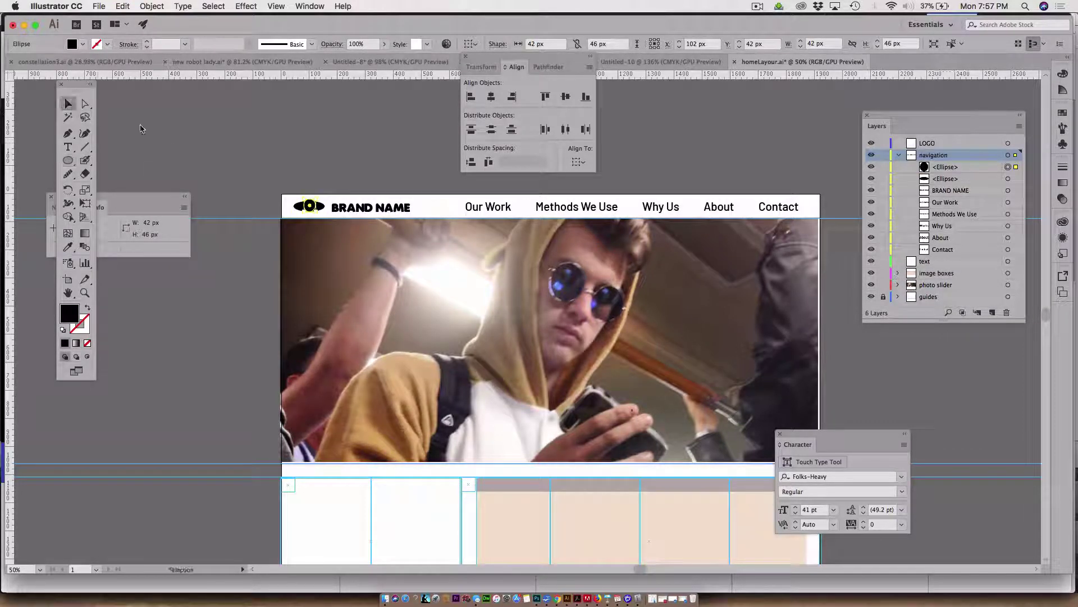
click(190, 148)
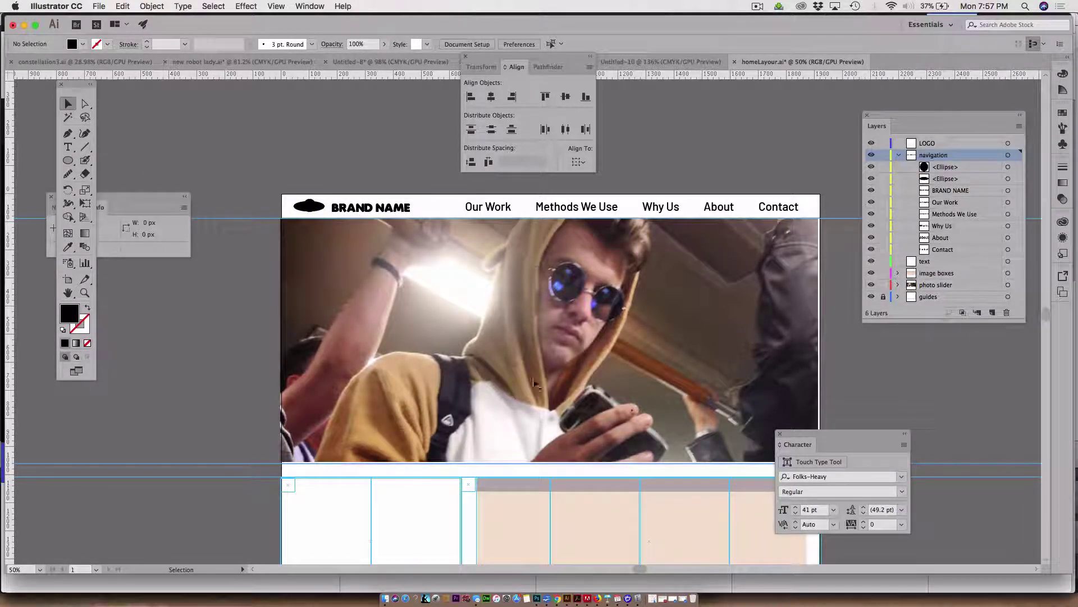
- Move the floating Character settings off the artboard to just below the Layers list
scroll(549, 377, down, 1)
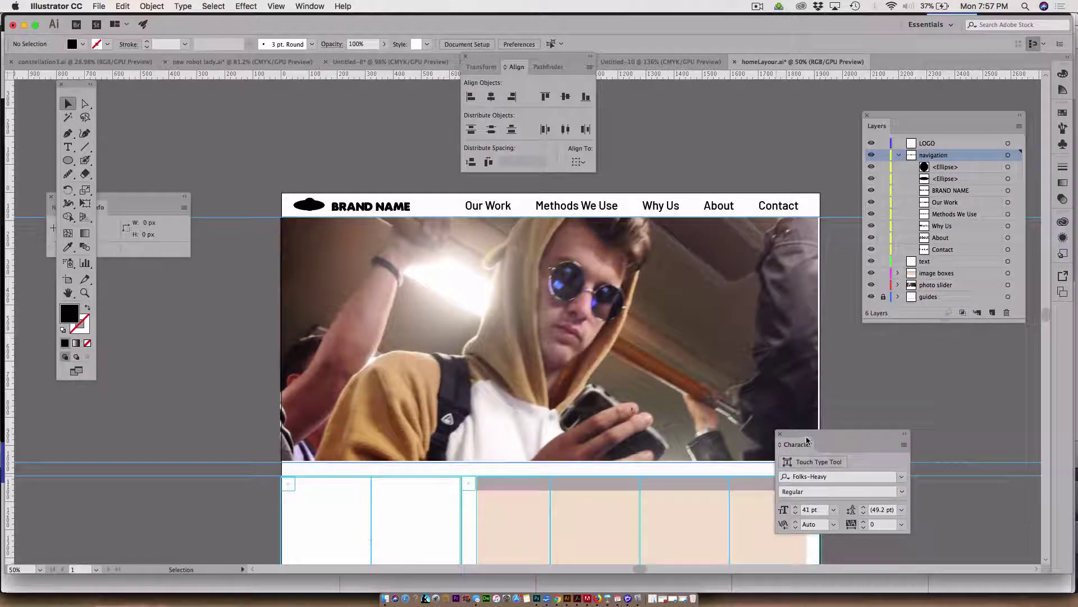
drag(842, 431, 887, 371)
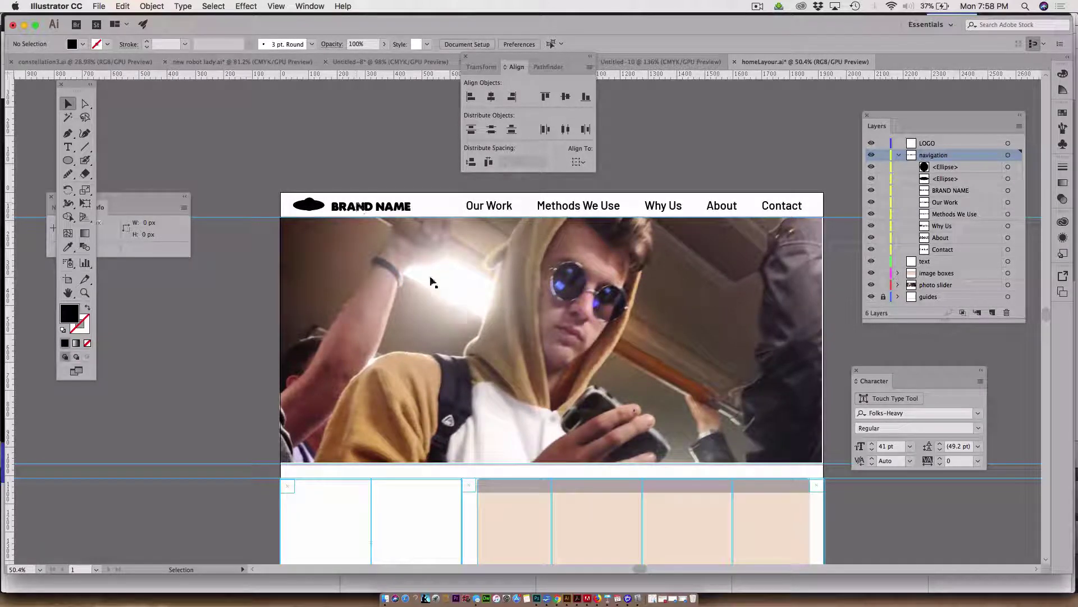
scroll(432, 279, down, 2)
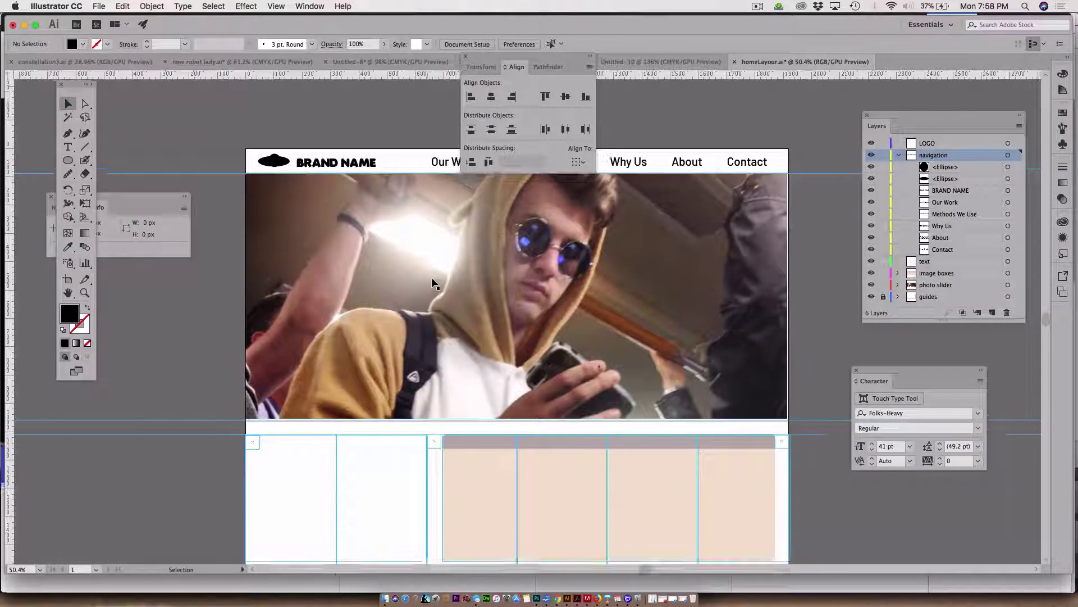
- Increase the header's BRAND NAME text size to 43 pt
click(330, 166)
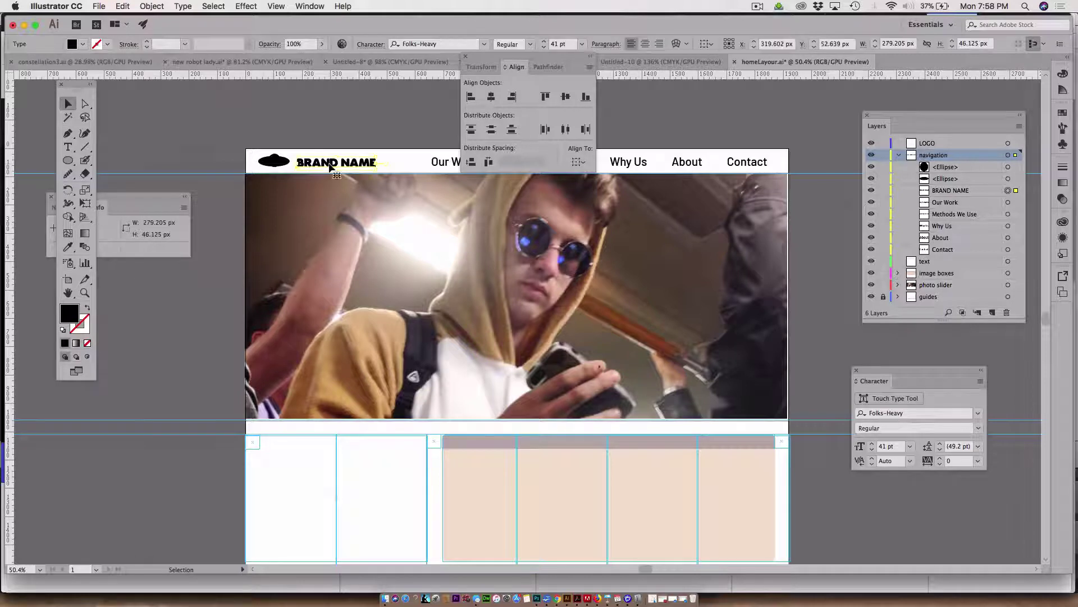
click(68, 146)
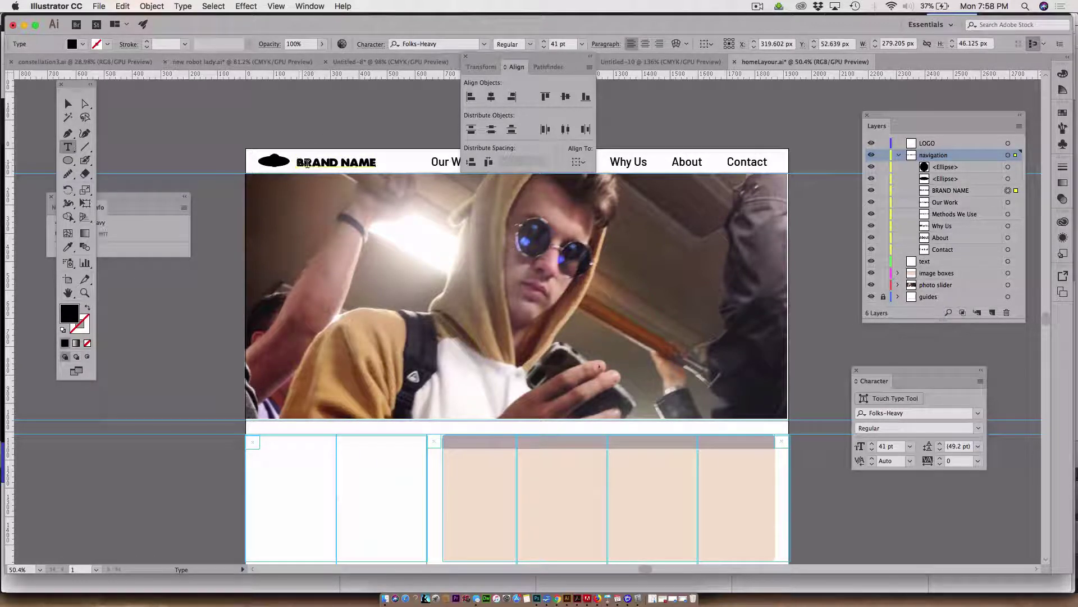
drag(298, 162, 377, 162)
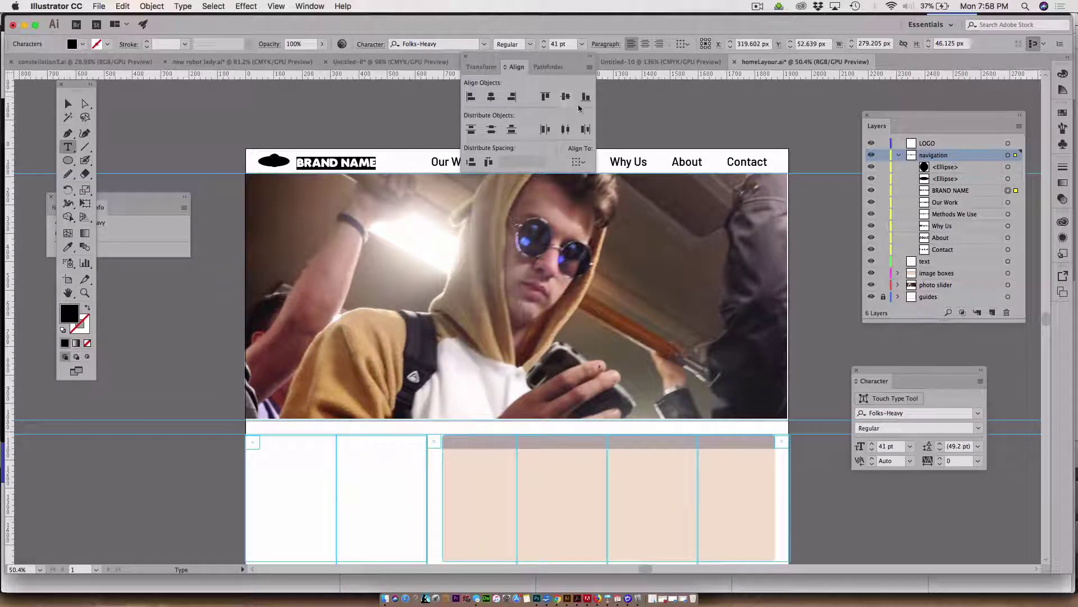
click(873, 443)
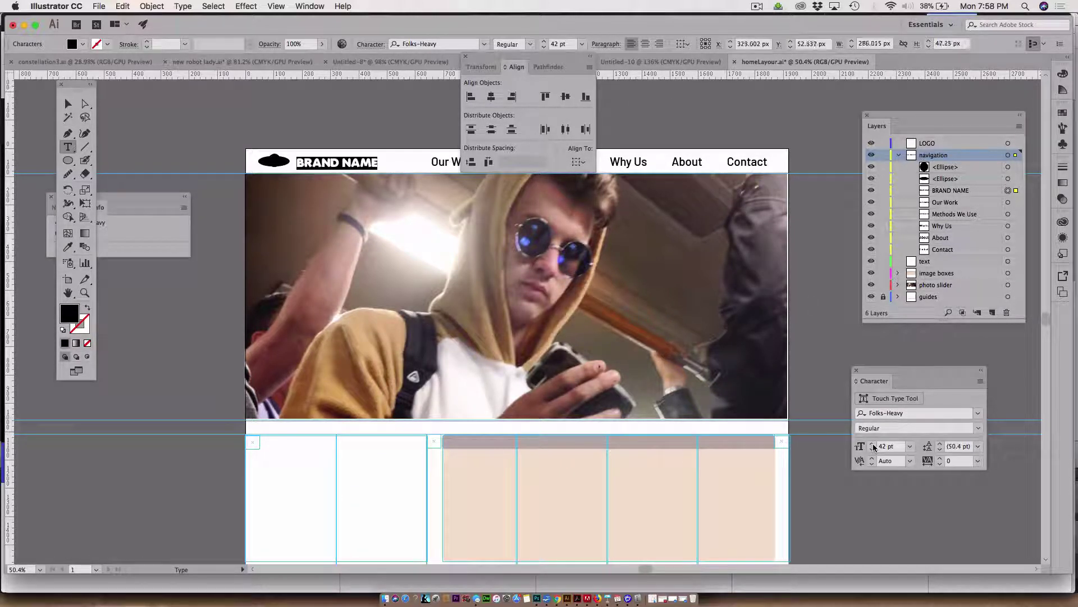
click(872, 443)
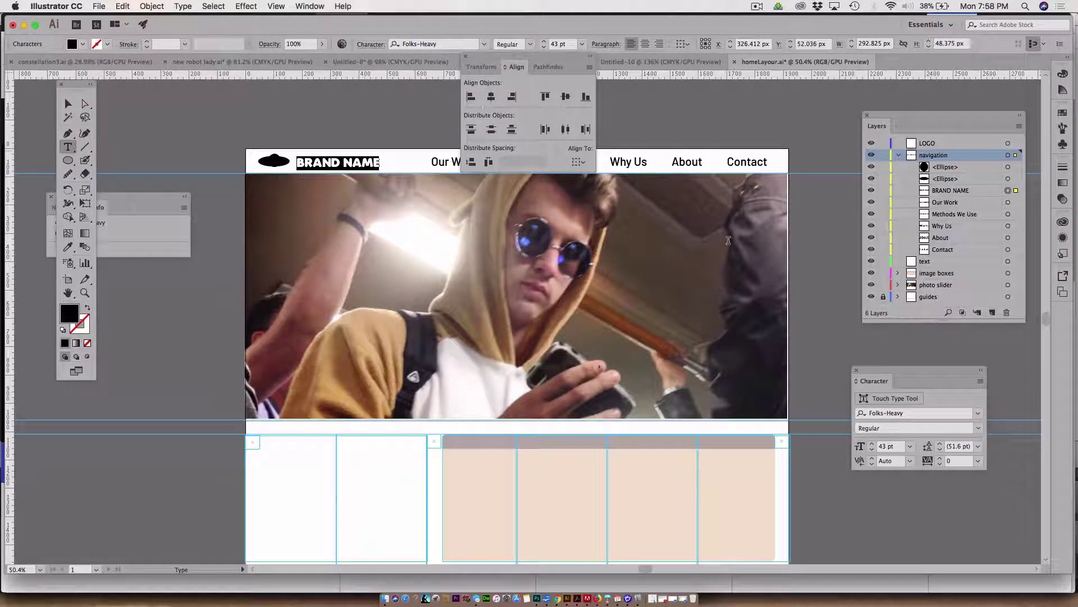
- Move the Character settings up beside the Layers list and expand them to show all options
drag(872, 369, 713, 77)
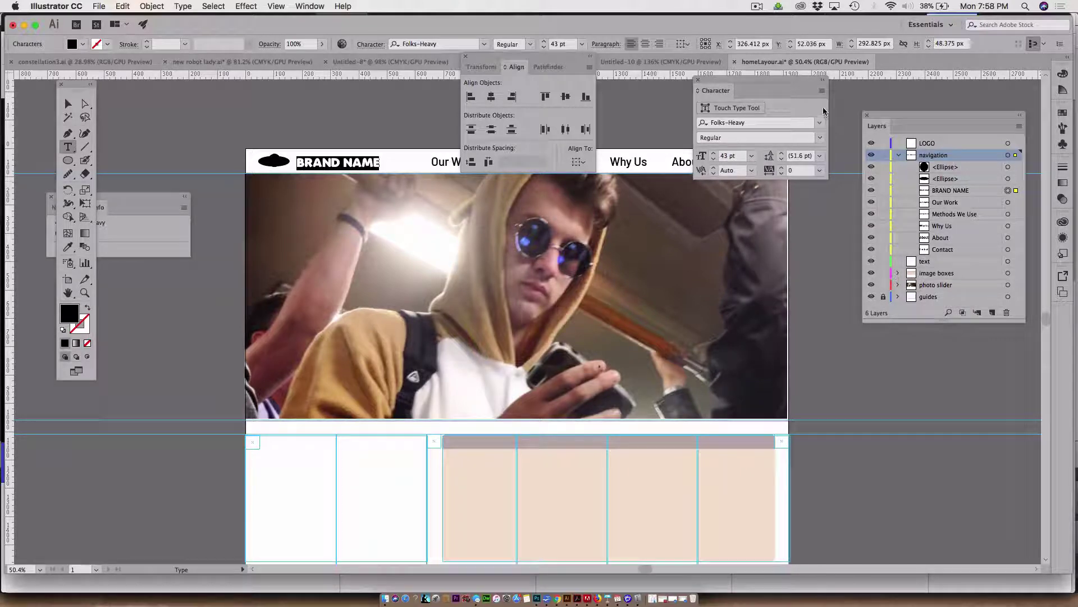
click(822, 90)
click(841, 93)
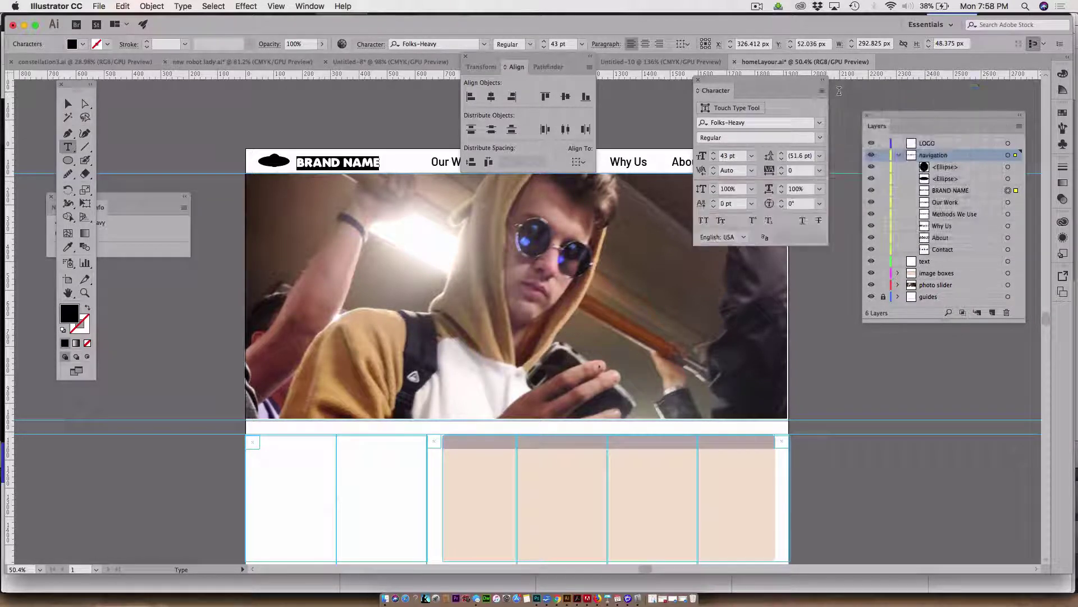
- Increase the tracking of the BRAND NAME text to 98
click(782, 168)
click(781, 169)
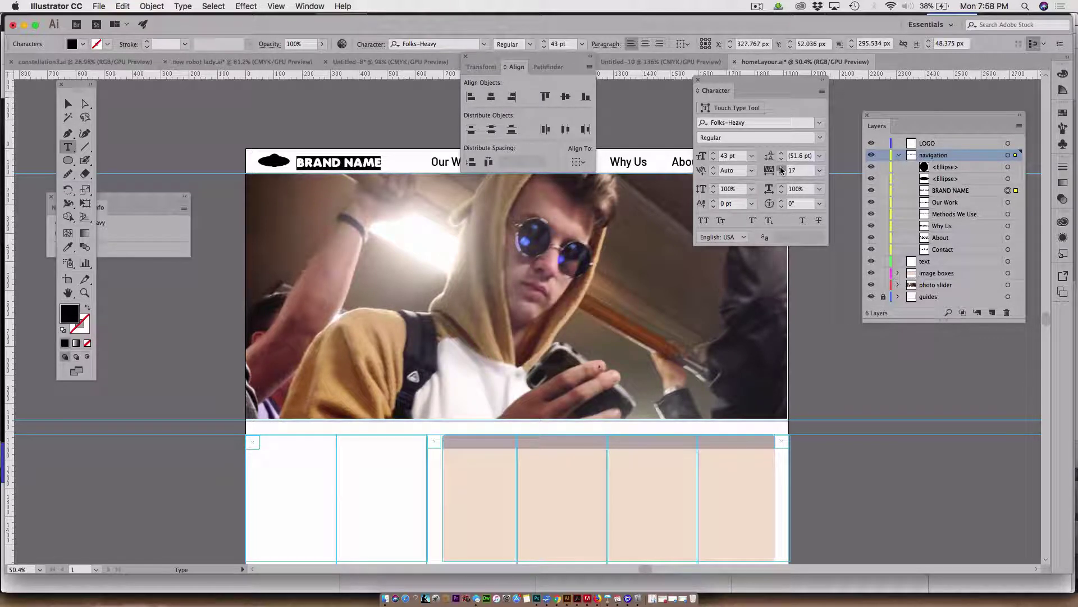
click(781, 169)
click(781, 169)
click(781, 169)
click(781, 169)
click(781, 169)
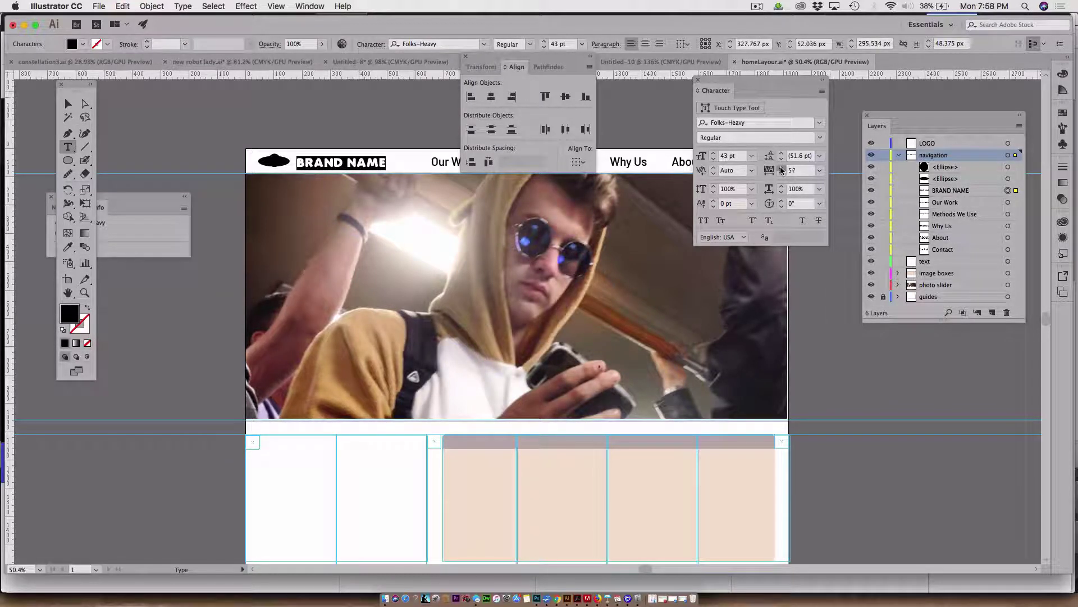
click(781, 169)
click(781, 168)
click(782, 168)
click(781, 169)
click(781, 168)
click(782, 168)
click(781, 168)
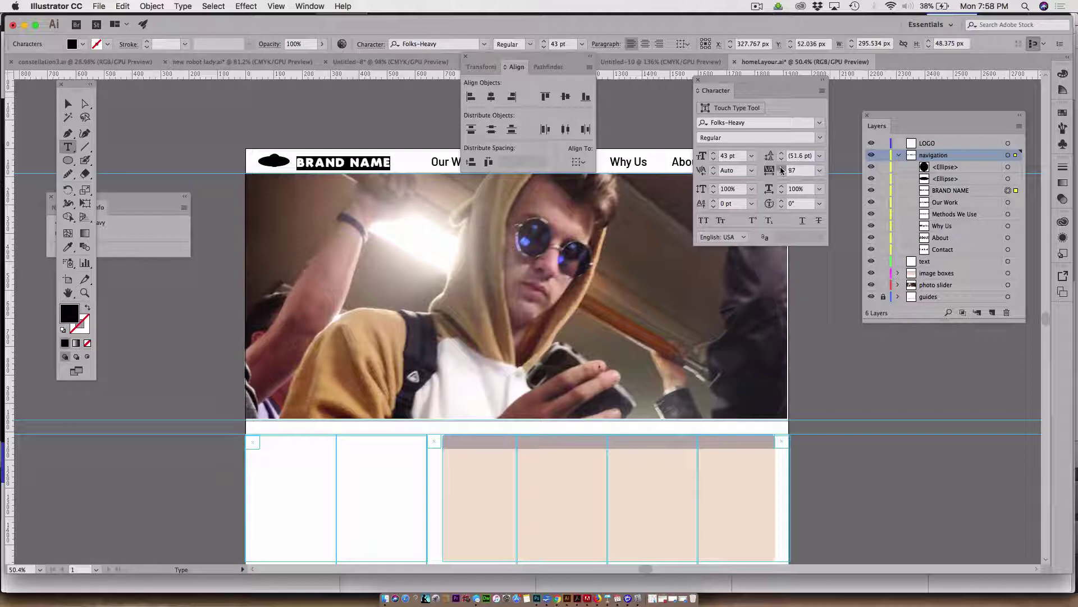
click(782, 168)
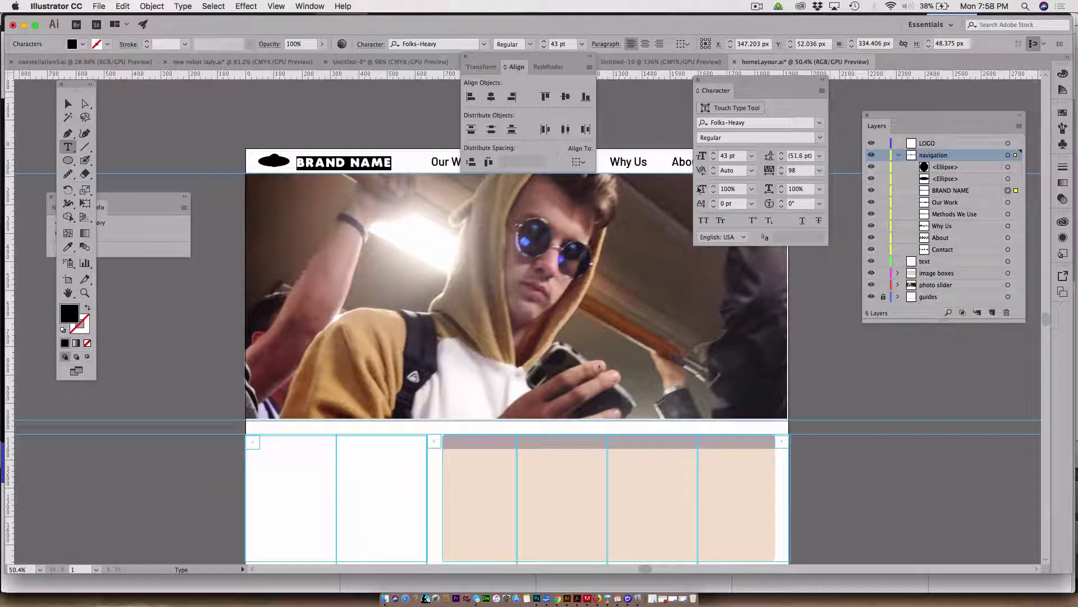
- Nudge the header's BRAND NAME text up about 4 px and place a copy on the grey bar above the beige box
click(68, 104)
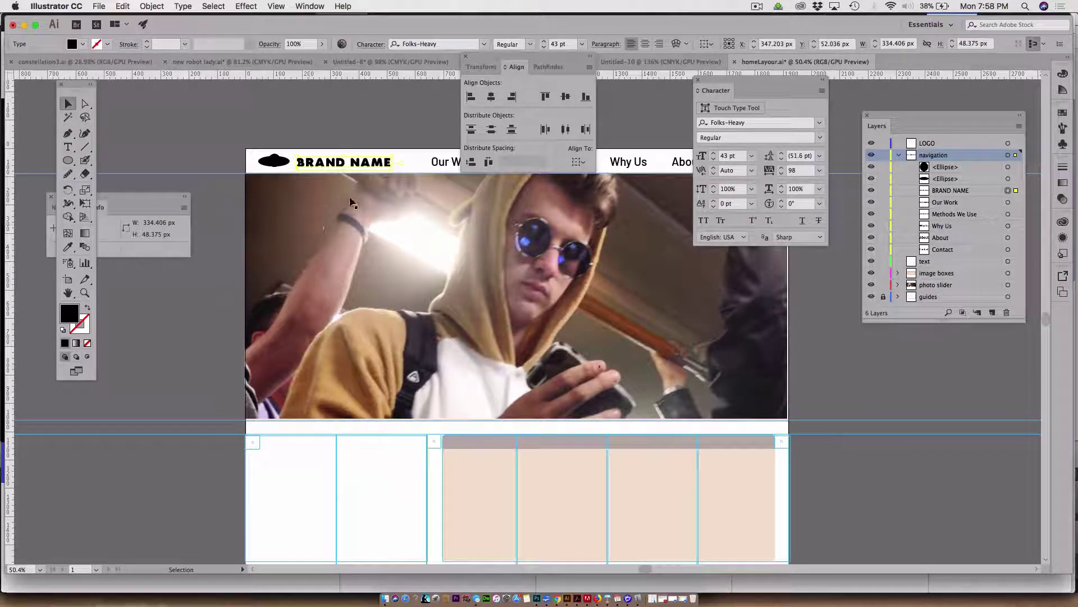
click(234, 125)
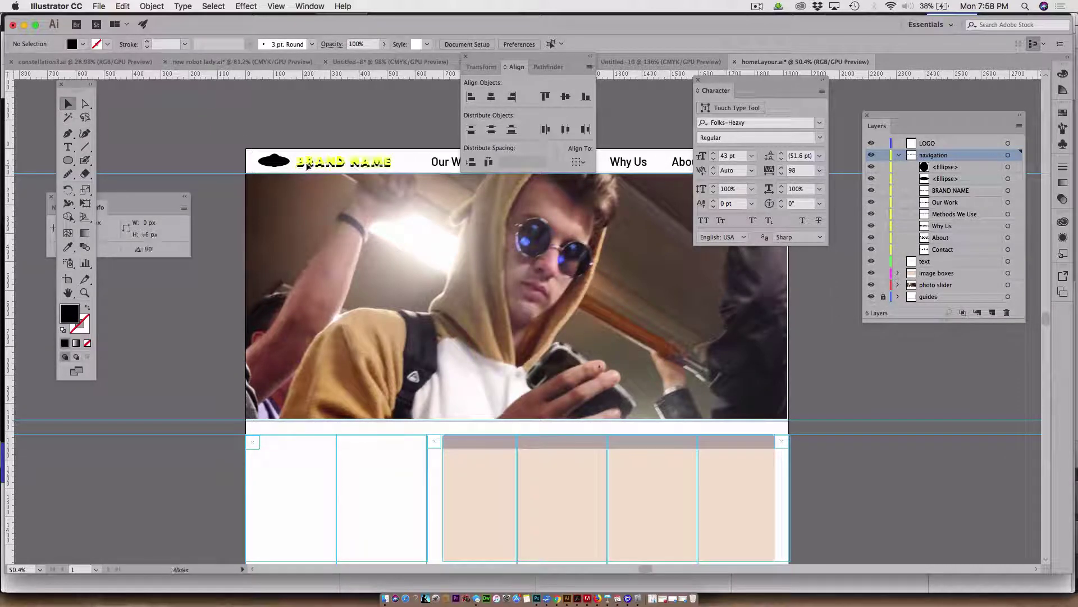
click(307, 168)
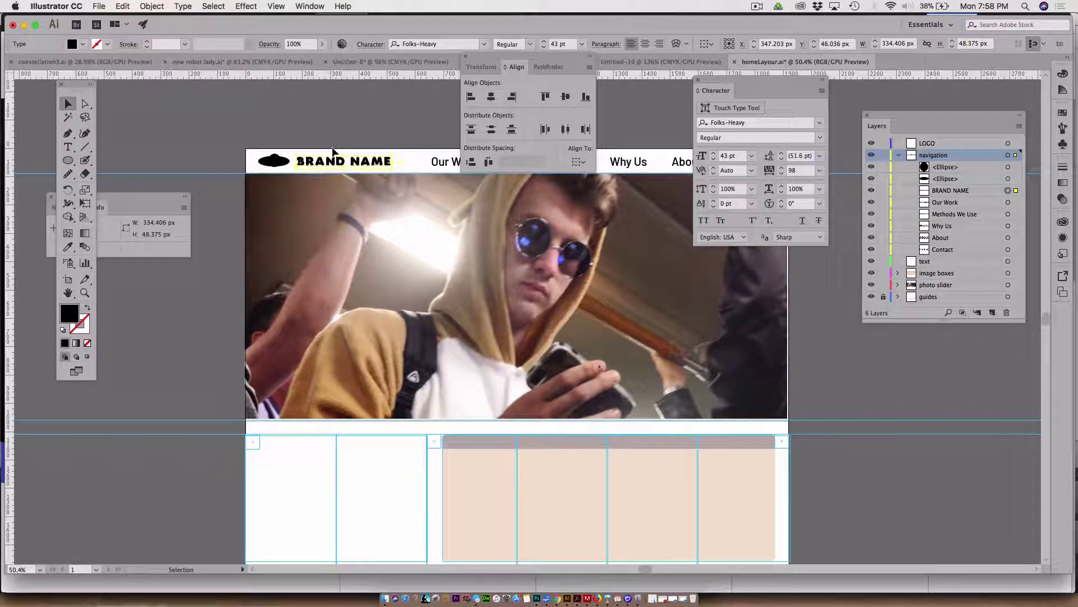
click(316, 172)
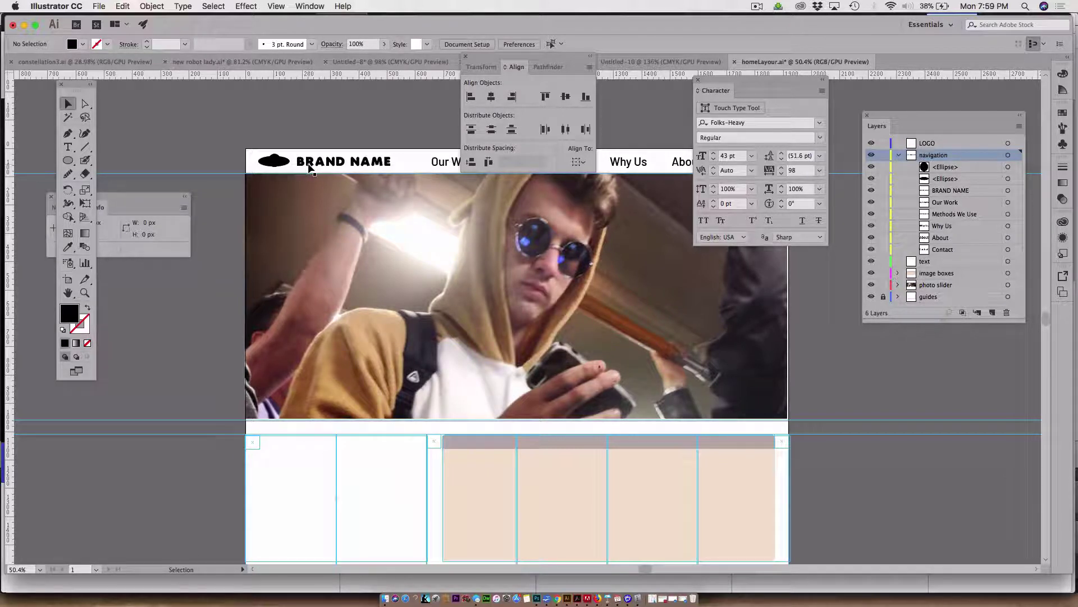
mouse_move(308, 168)
mouse_down()
mouse_move(388, 250)
mouse_move(470, 366)
mouse_move(481, 433)
mouse_move(469, 443)
mouse_up()
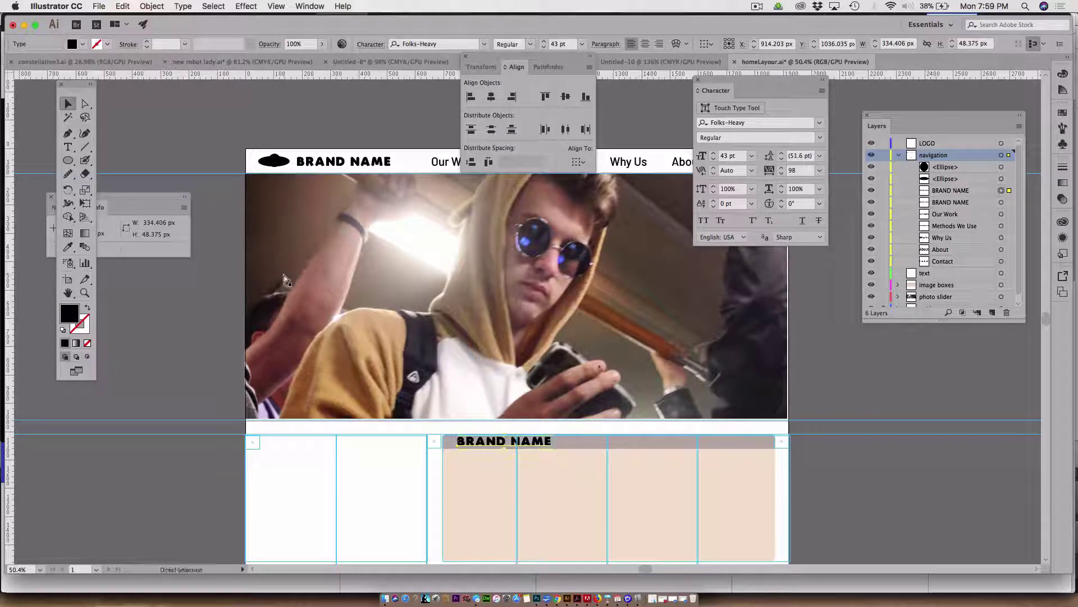
key(super+Tab)
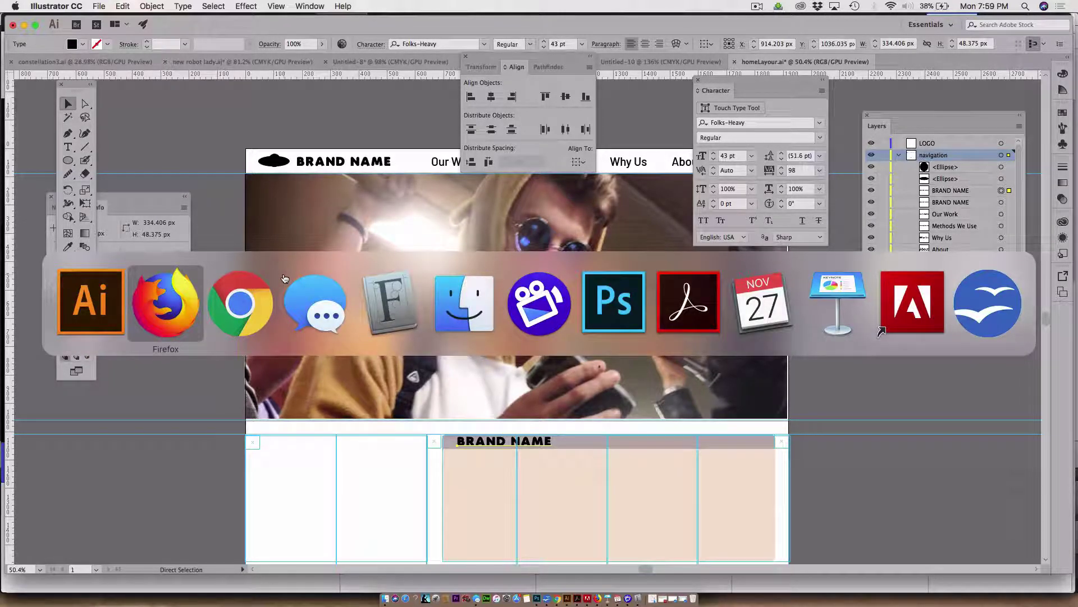
key(super+Tab)
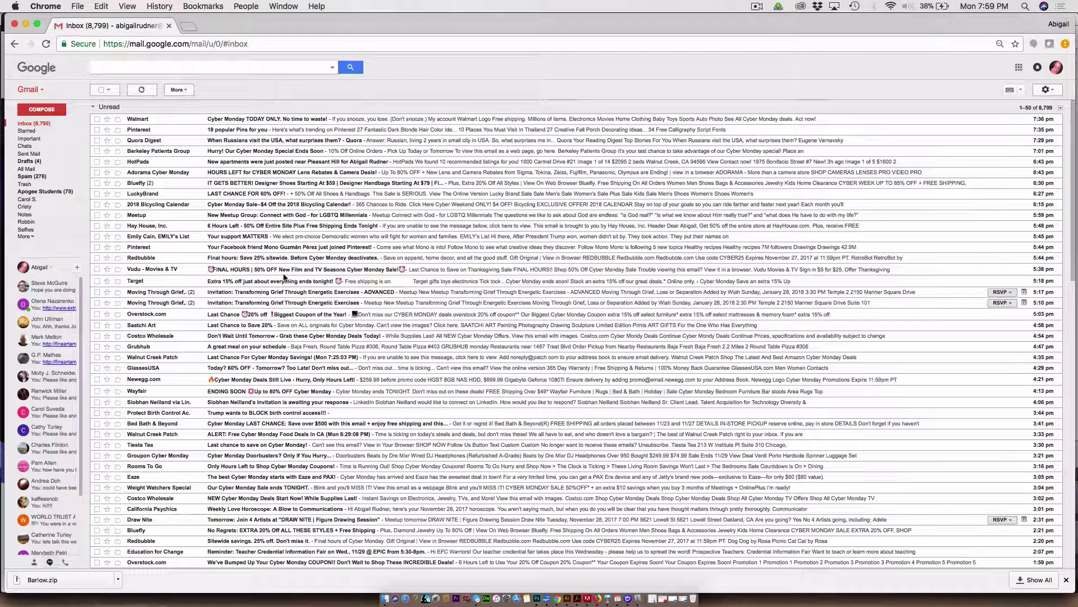
key(super+Tab)
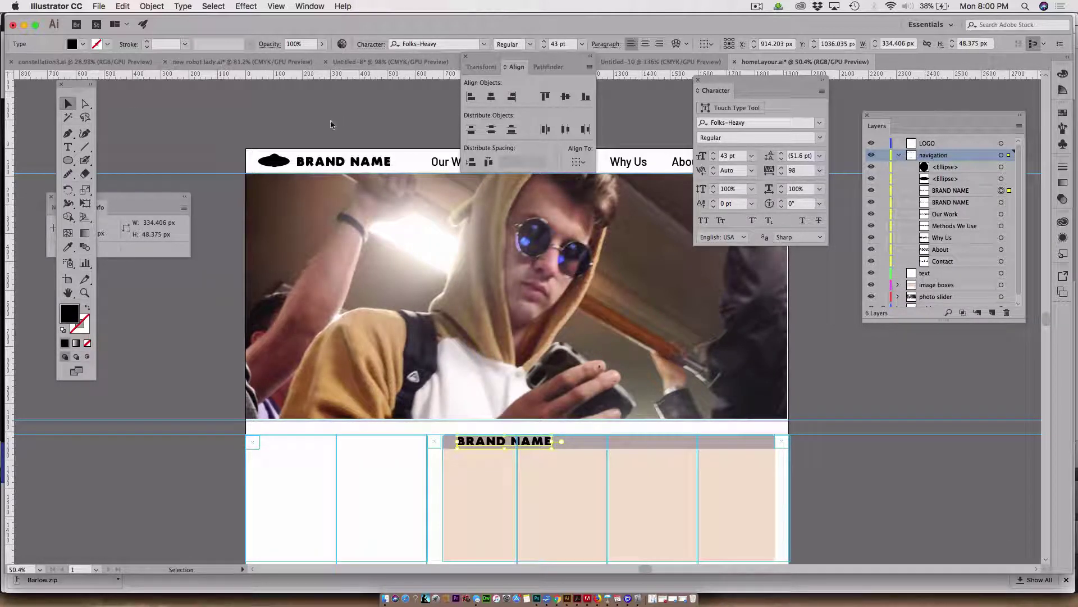
- Move the floating Align settings off the header to just below the Layers list
click(315, 164)
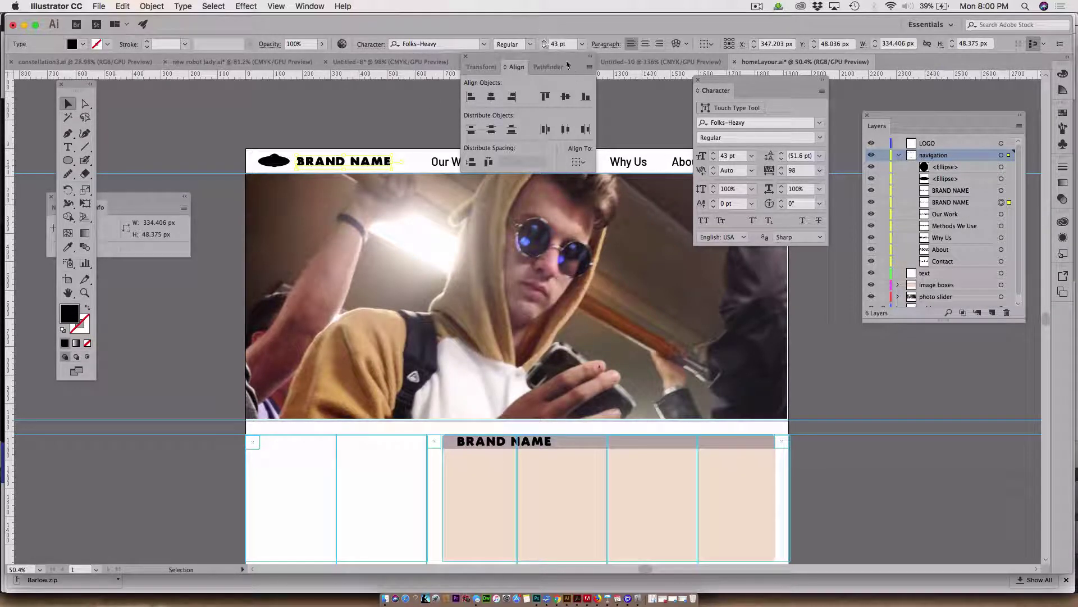
drag(564, 55, 935, 357)
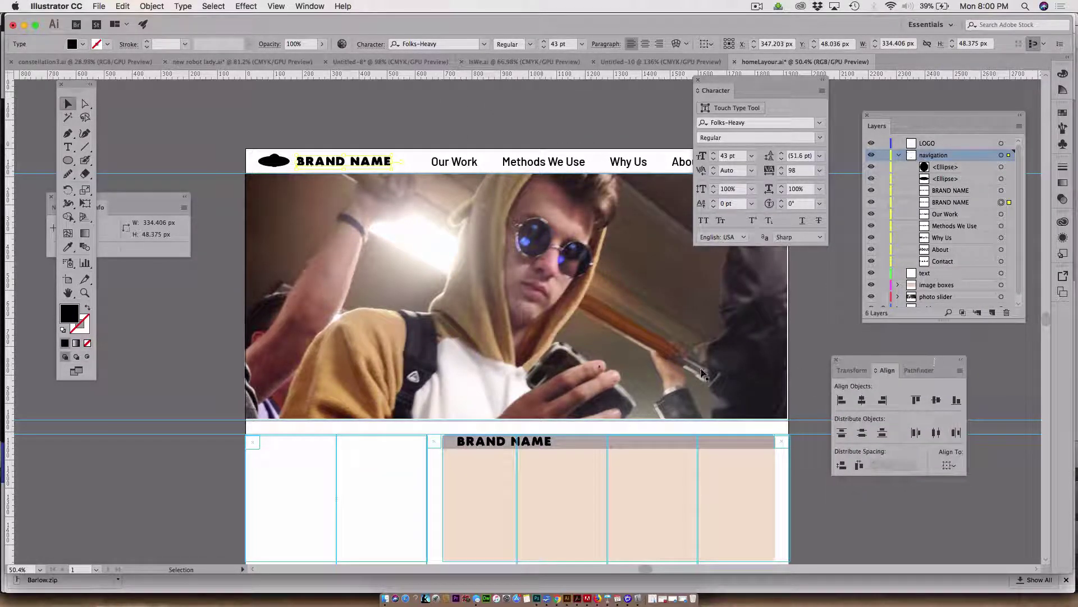
- Nudge the copied BRAND NAME text on the grey bar down 4 px and move it about 28 px left
scroll(631, 412, down, 3)
scroll(630, 412, right, 2)
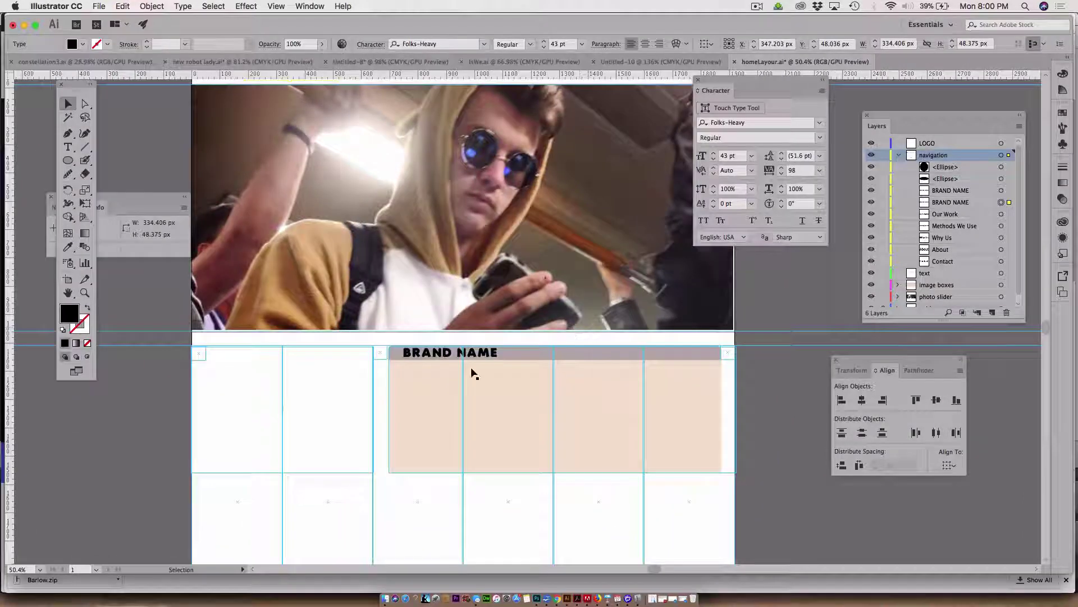
click(474, 355)
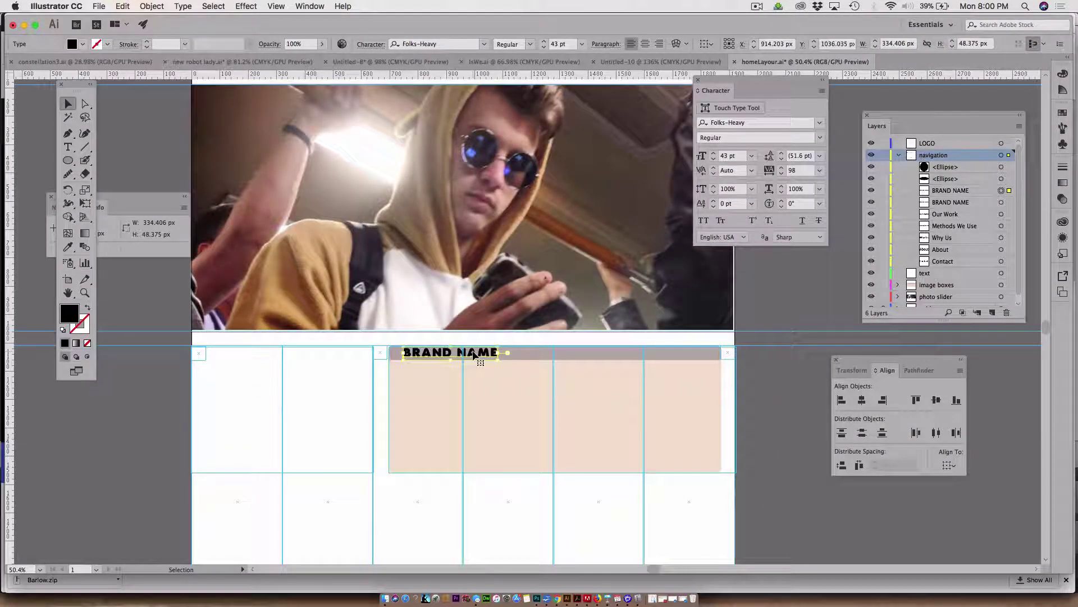
key(Down)
key(Down)
key(Down)
key(Down)
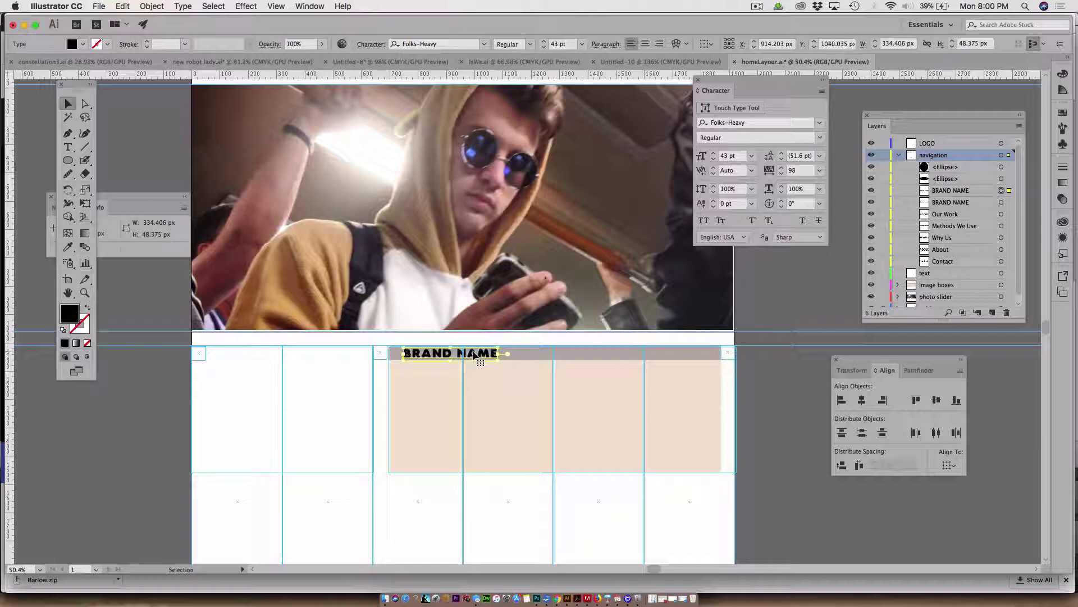
drag(474, 355, 466, 353)
click(68, 147)
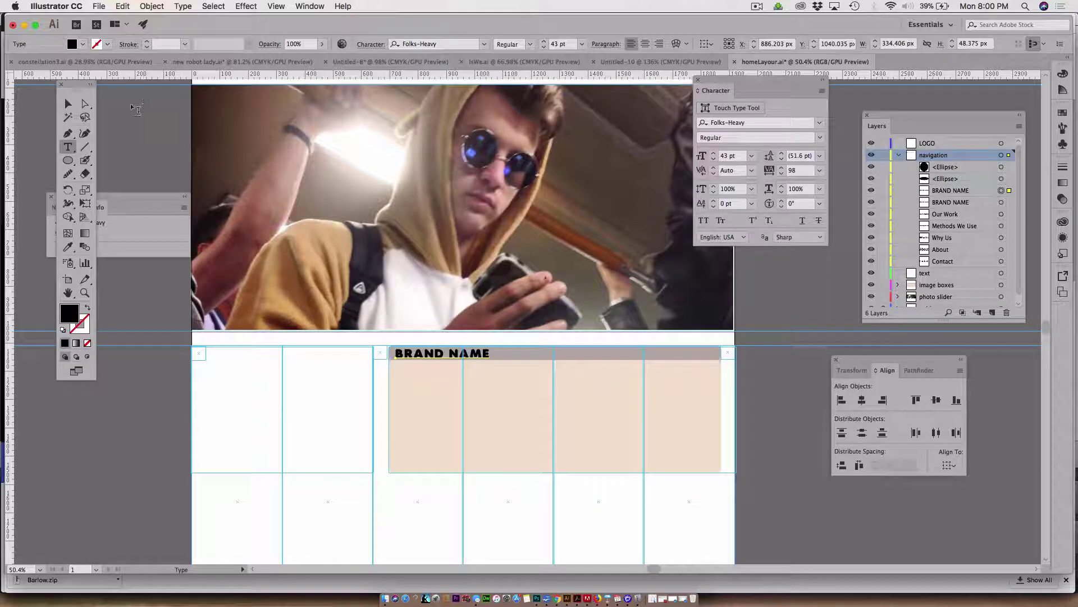
click(68, 104)
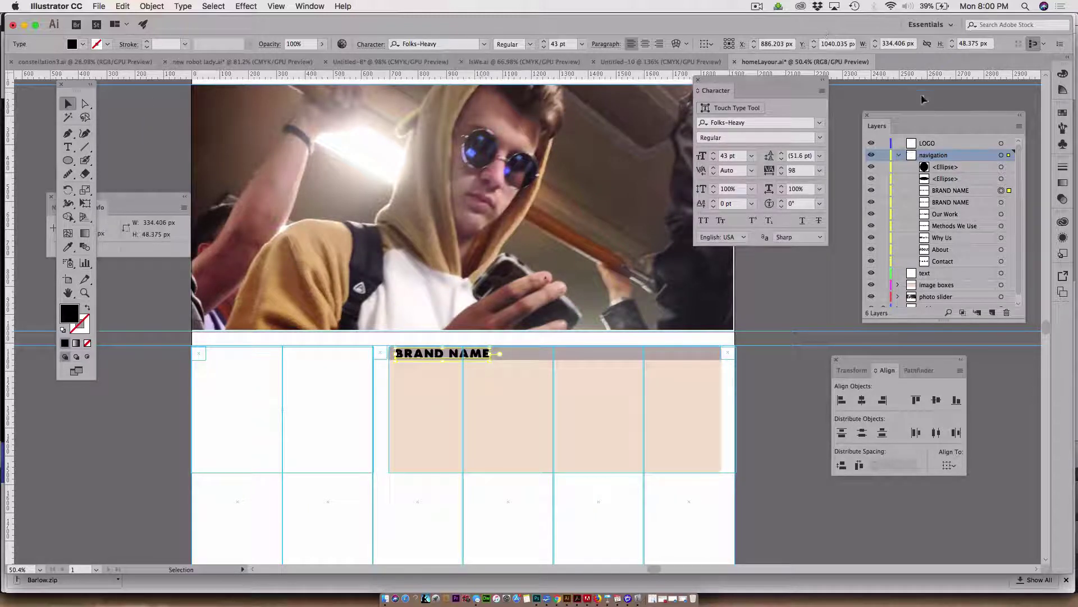
- Collapse the navigation layer and transfer the copied BRAND NAME text from it to the text layer
click(899, 155)
click(943, 165)
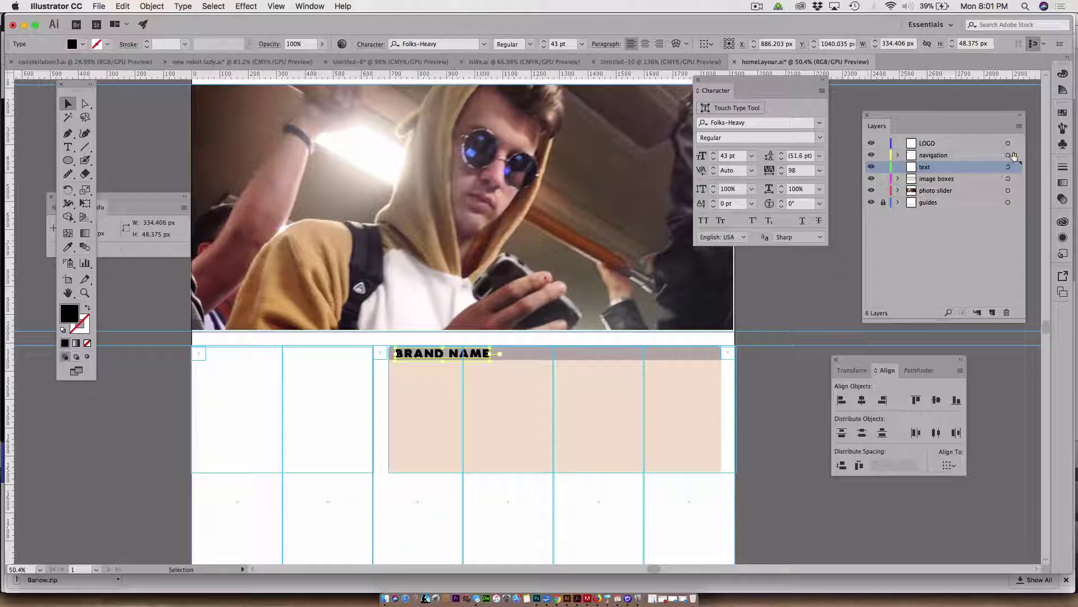
drag(1015, 156, 1016, 167)
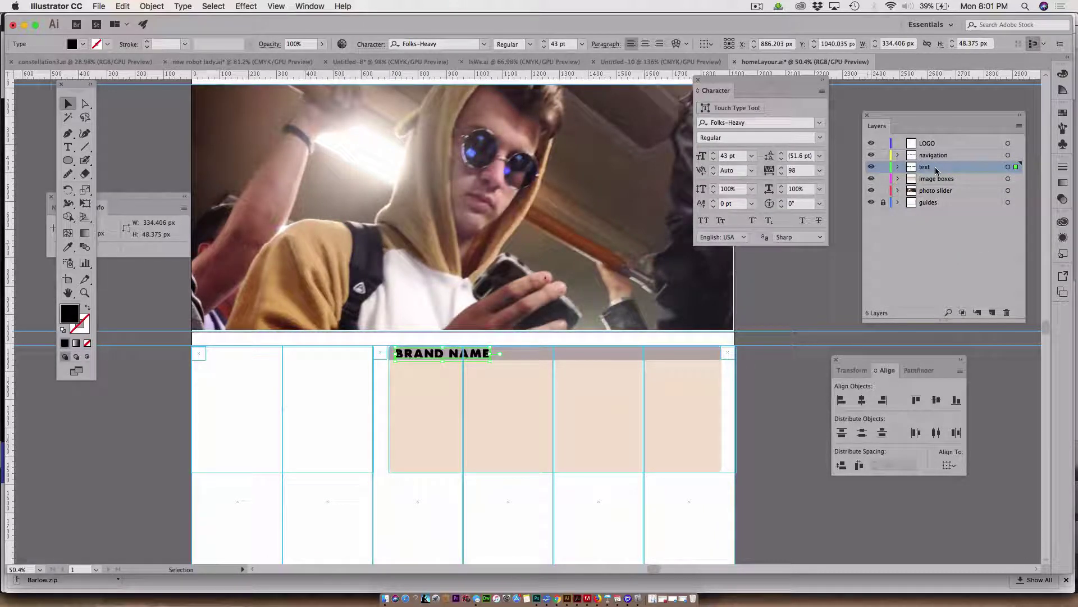
- Replace the copied text on the grey bar with the heading "OUR TEAM PICKS"
scroll(429, 297, up, 3)
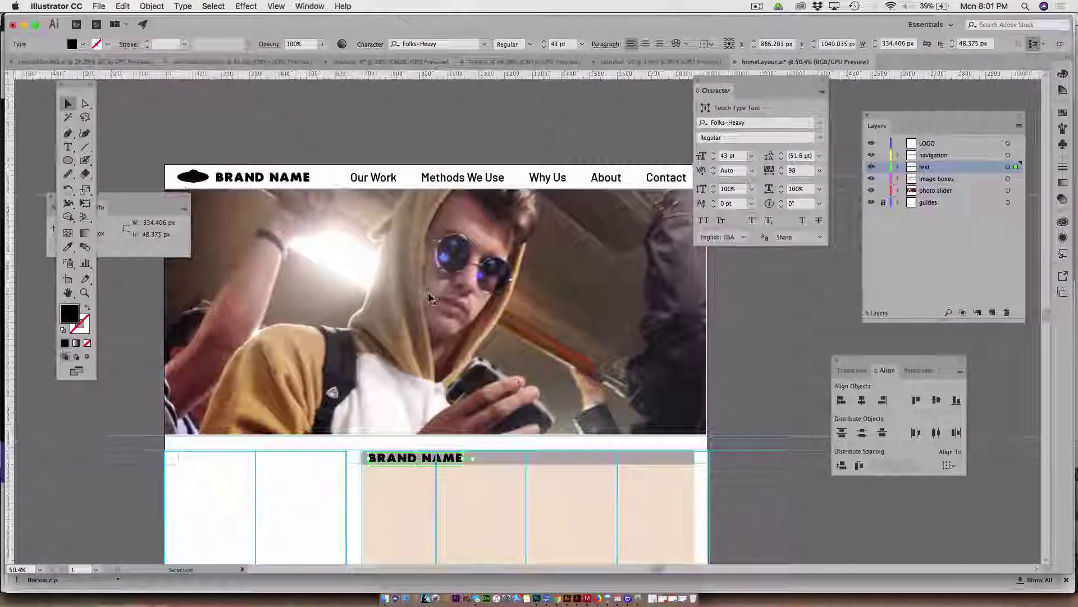
scroll(428, 297, left, 1)
scroll(428, 296, right, 2)
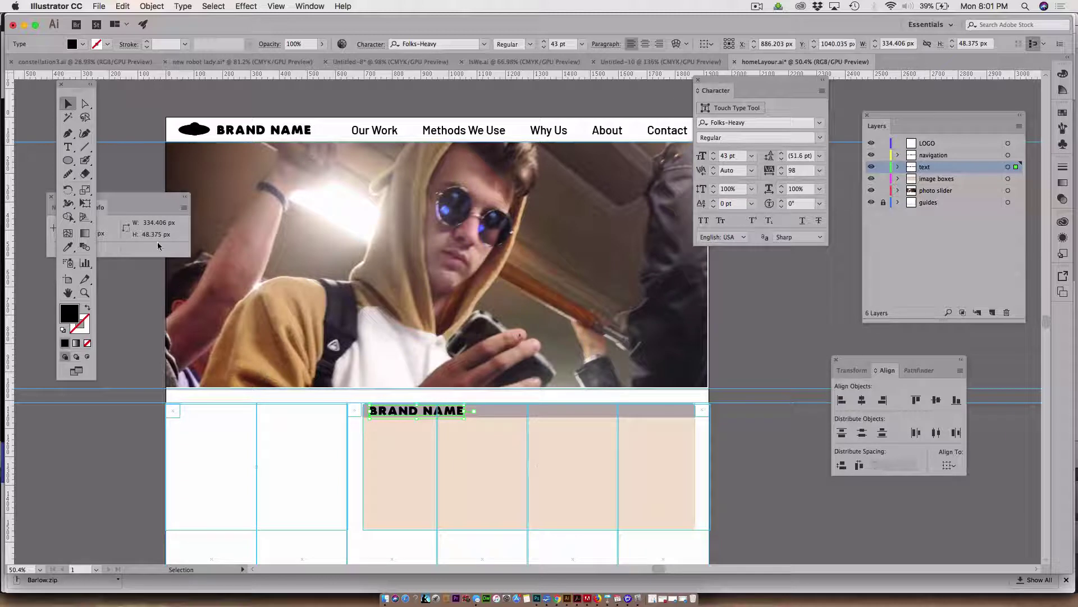
click(67, 147)
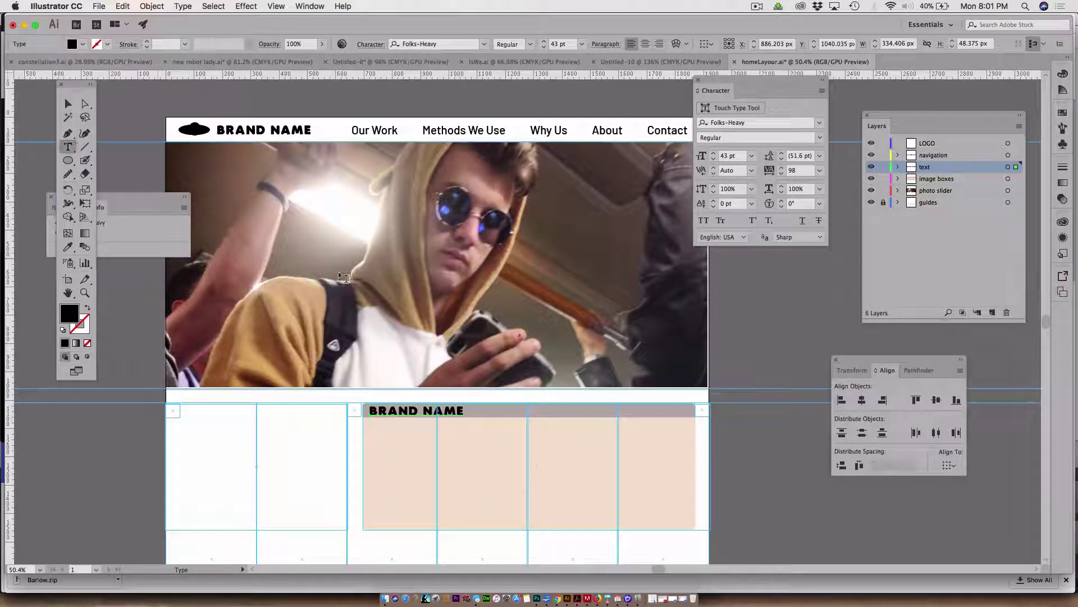
drag(371, 410, 465, 413)
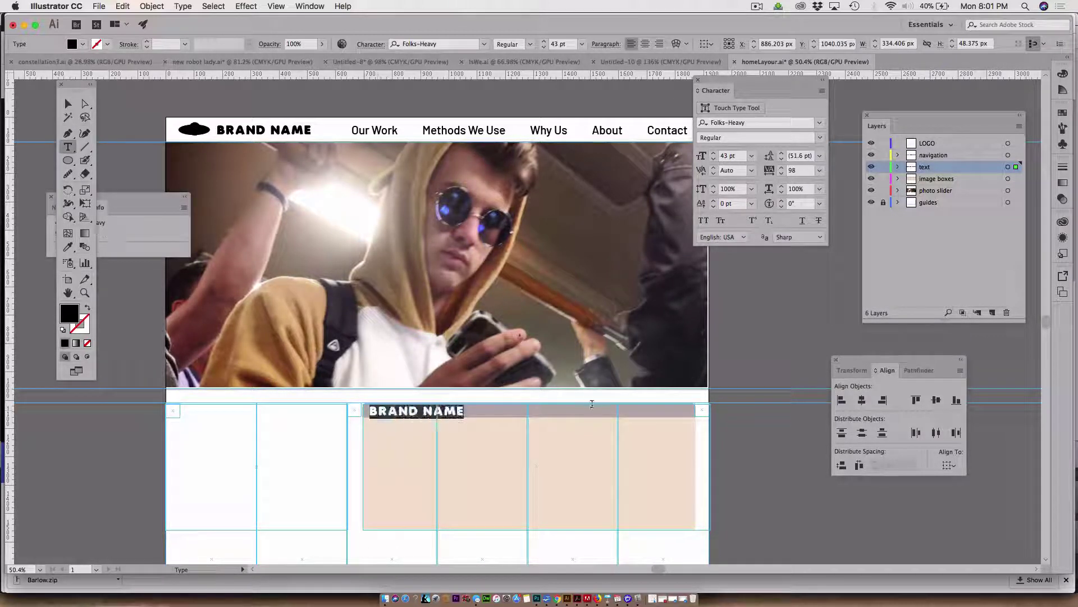
text(OUT)
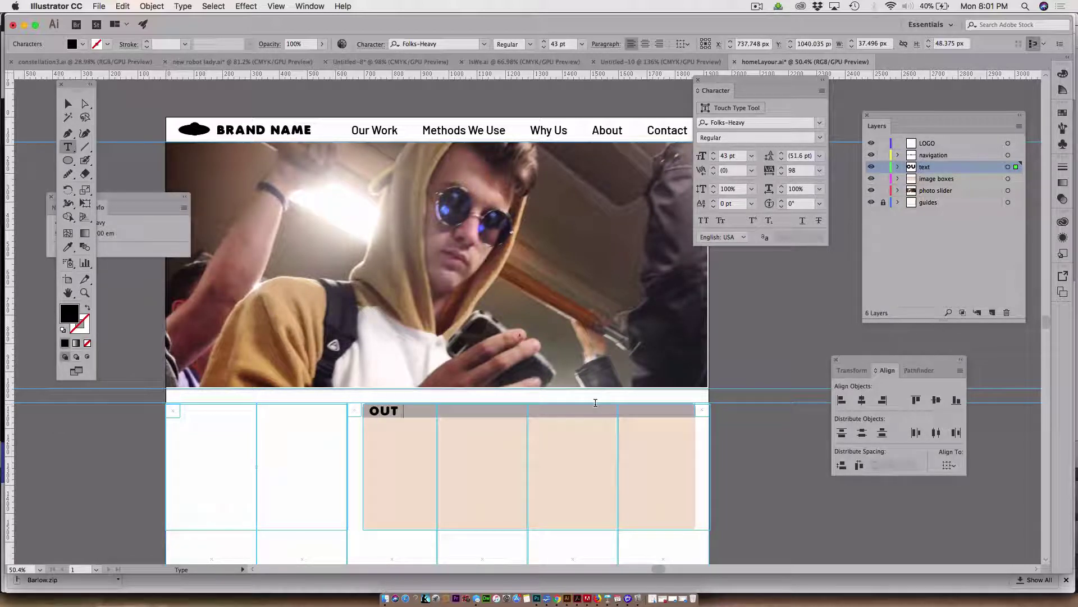
key(BackSpace)
text(R TEA)
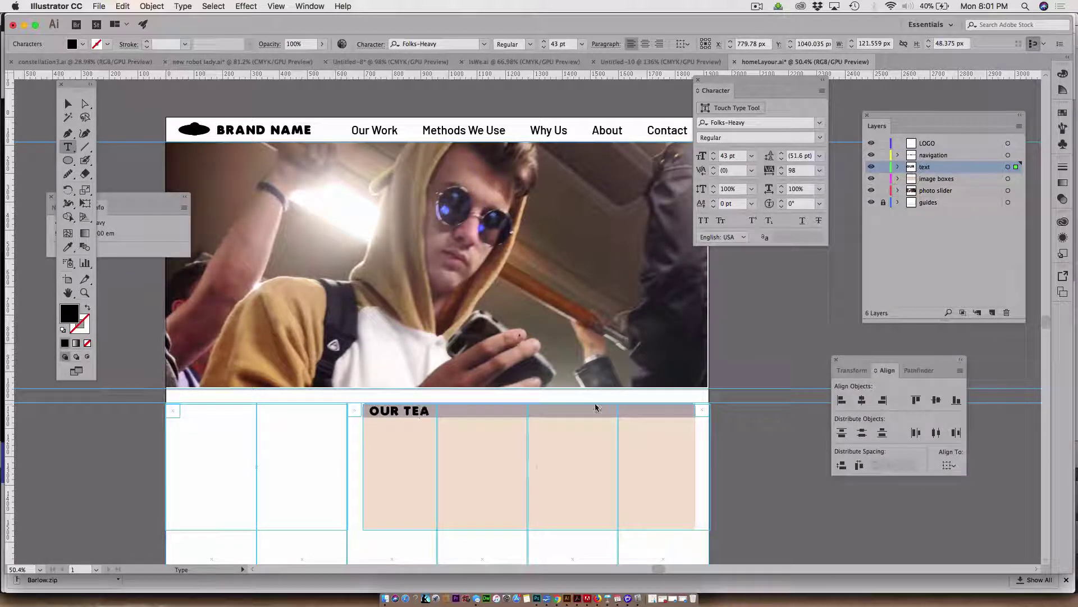
text(M PICKS)
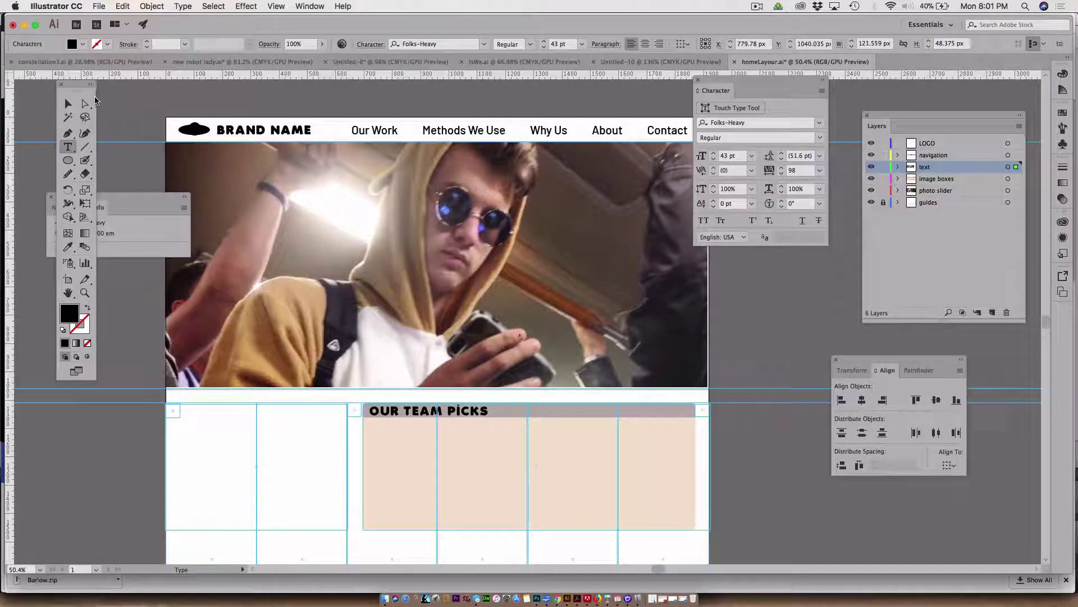
- Shorten the grey bar behind the OUR TEAM PICKS heading from its right end to a width of 594 px
click(68, 103)
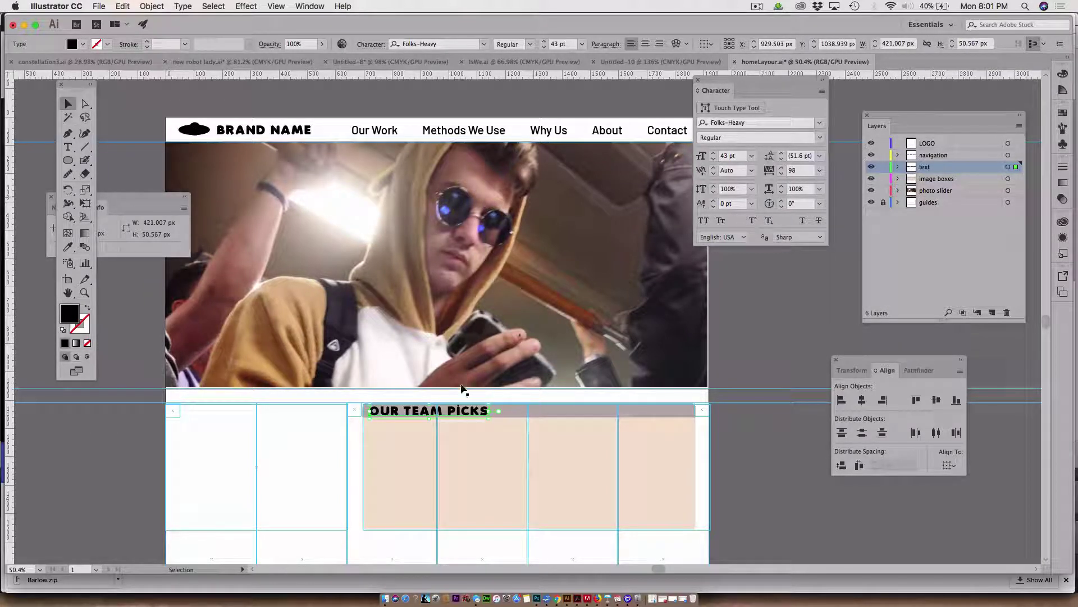
click(529, 414)
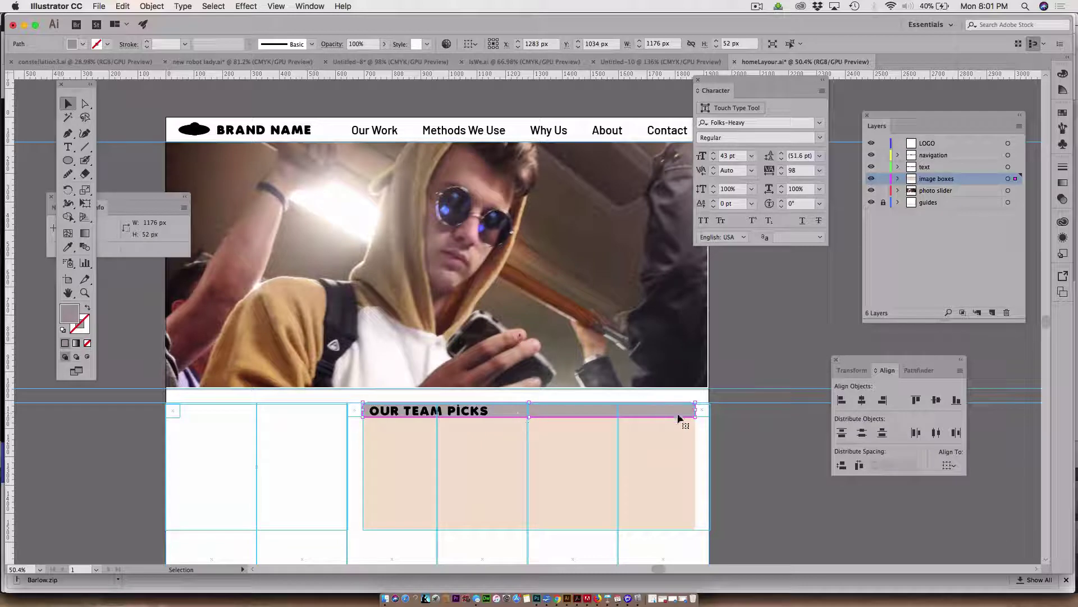
drag(695, 410, 529, 408)
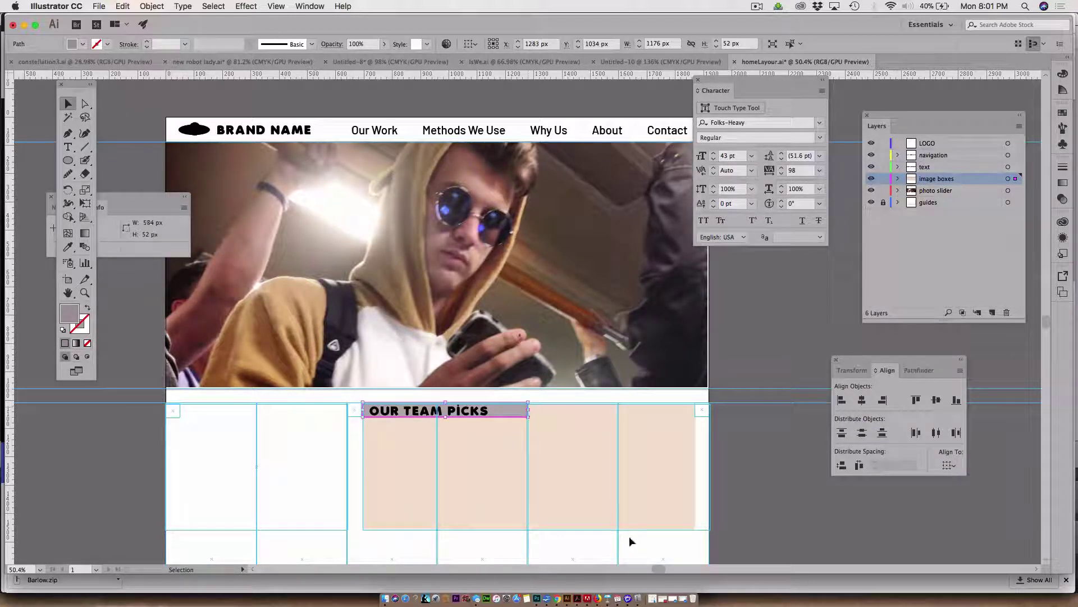
click(819, 526)
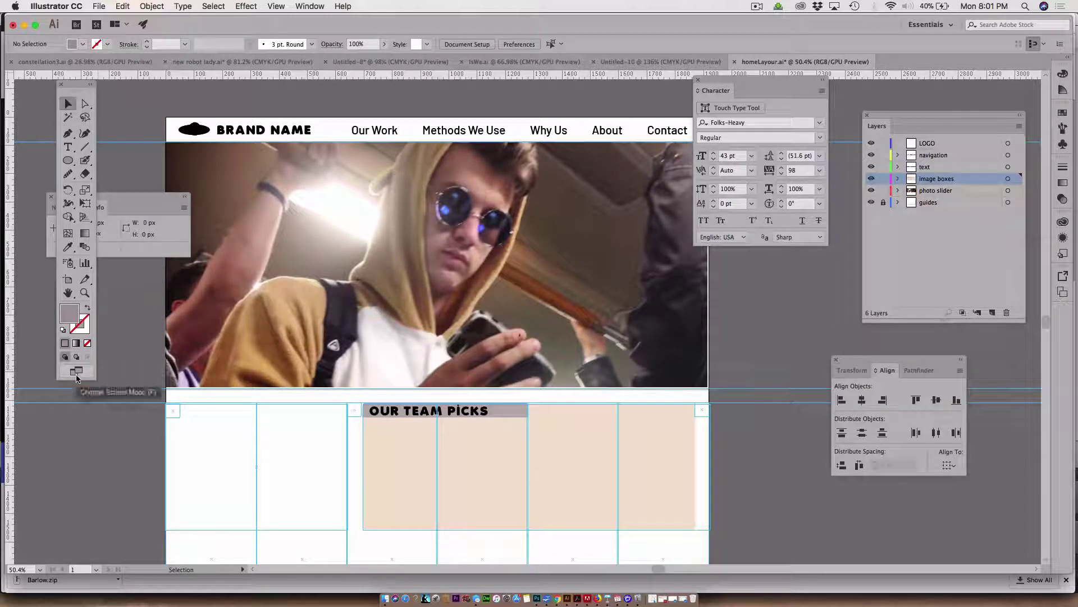
- Shift the beige box slightly down so its upper edge sits about halfway down the grey bar, hiding the guides only while adjusting
click(872, 202)
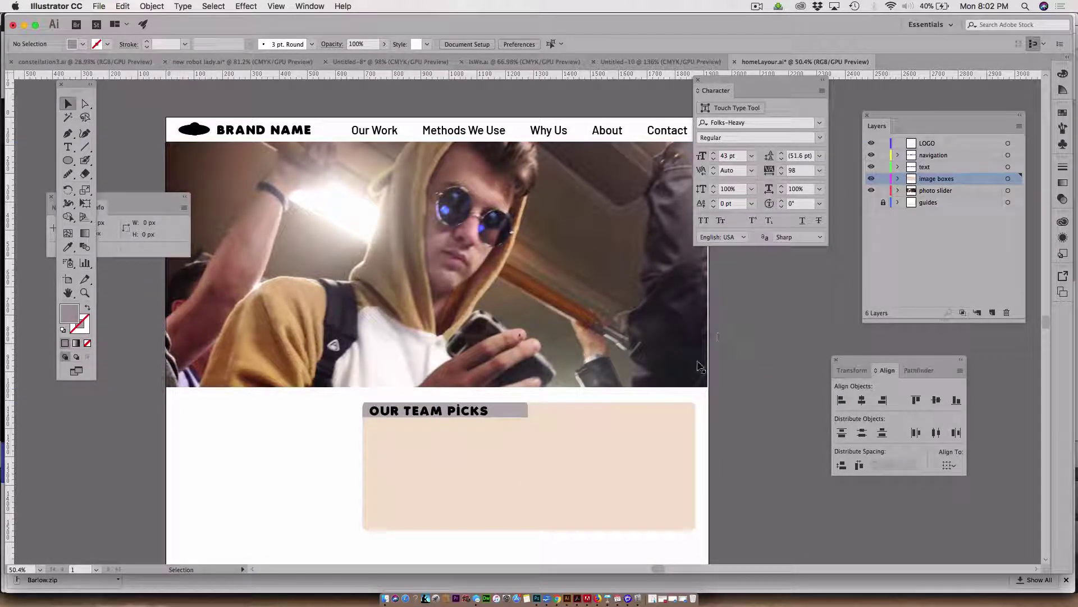
click(632, 441)
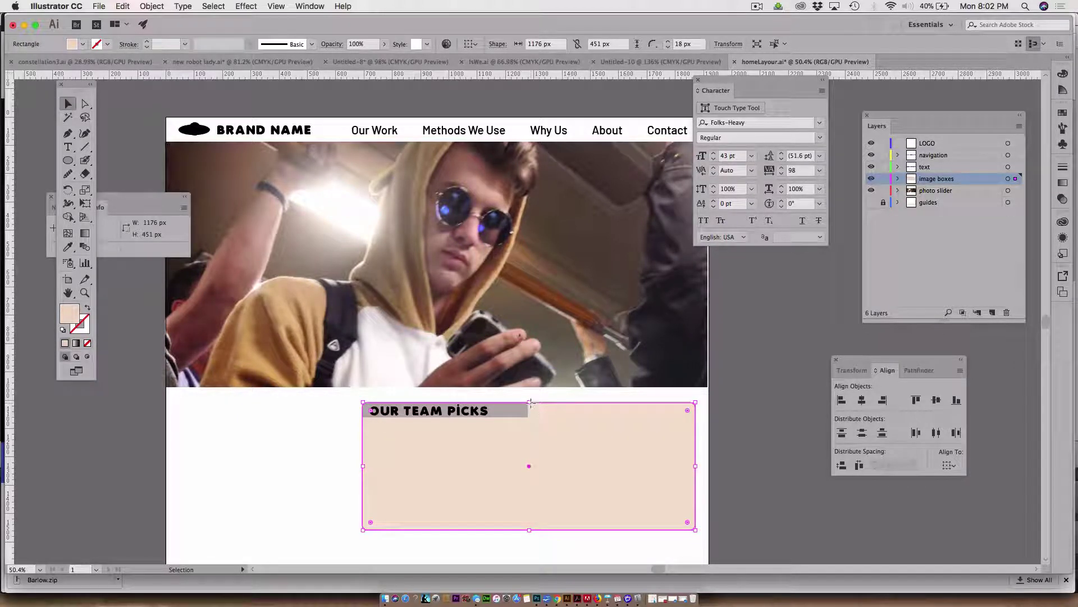
drag(530, 403, 582, 415)
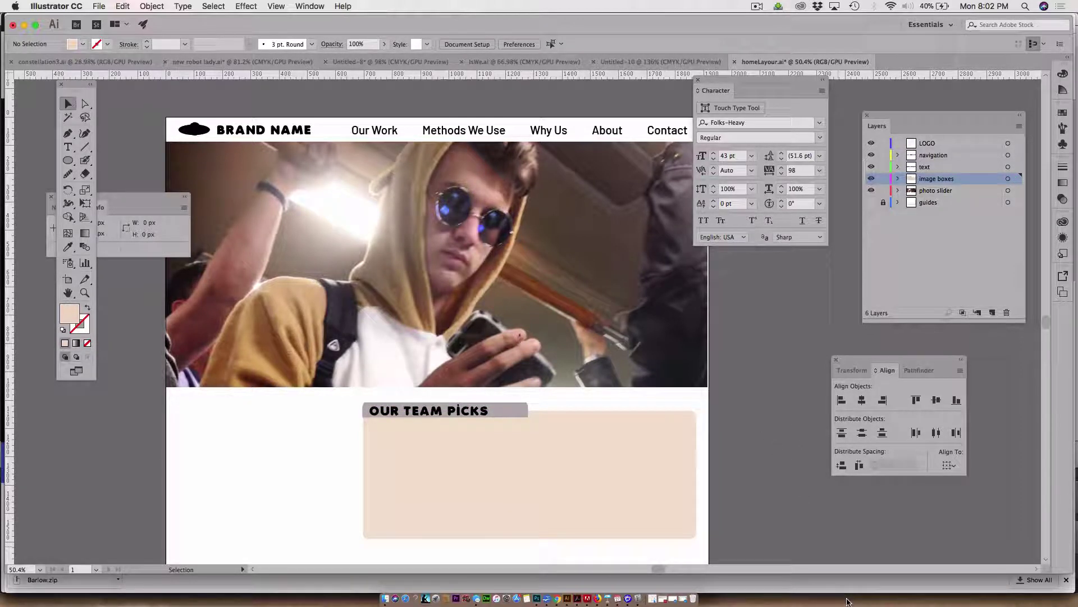
click(491, 485)
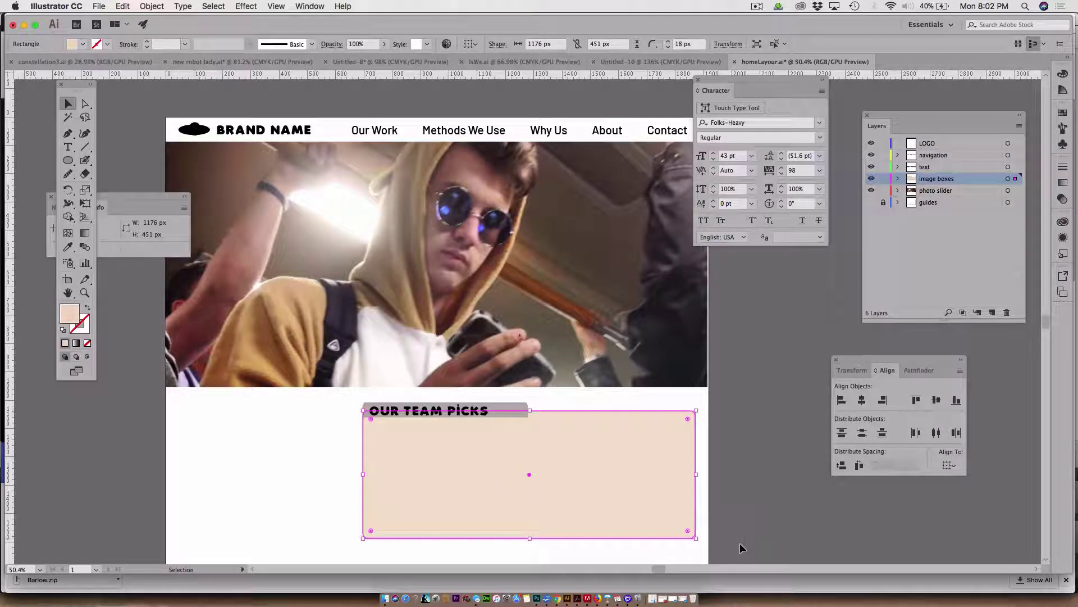
click(775, 518)
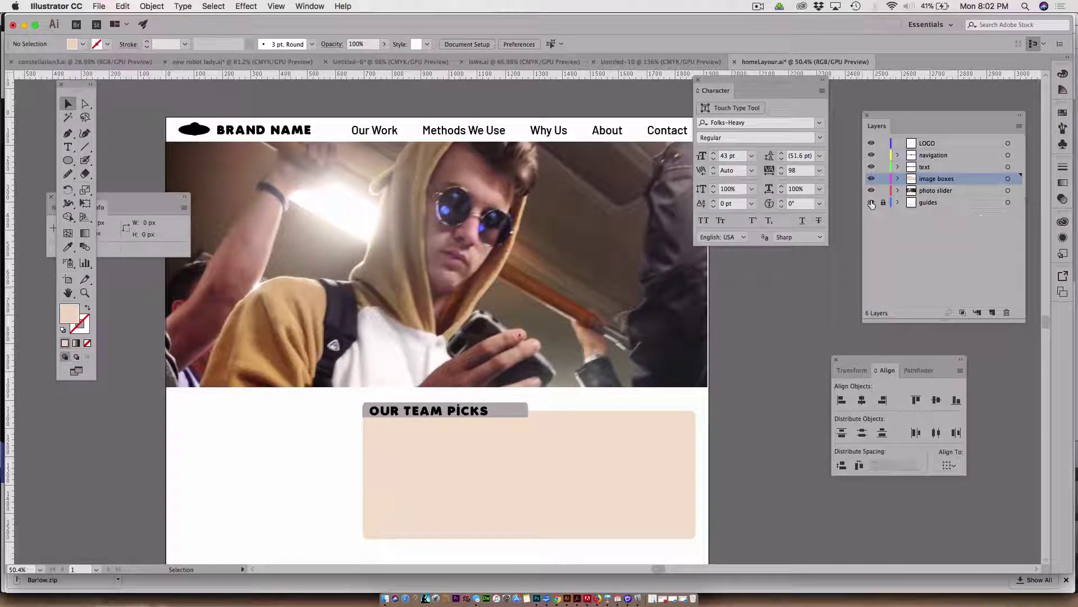
click(871, 202)
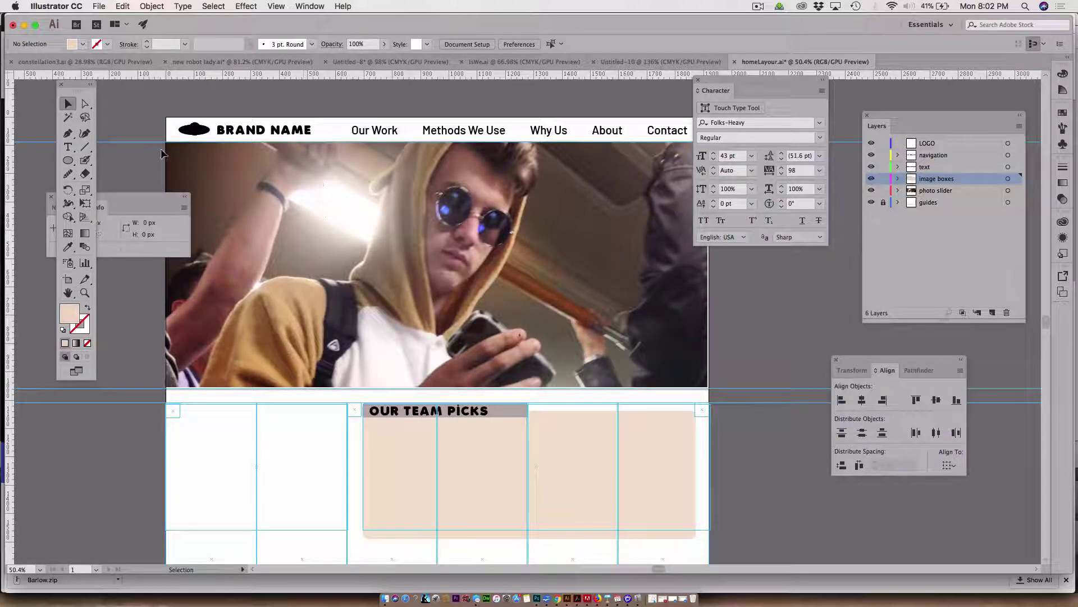
- Select the word "Methods" in the navigation header and open Paragraph Styles, placing it between the Character and Align settings
click(68, 147)
double_click(358, 130)
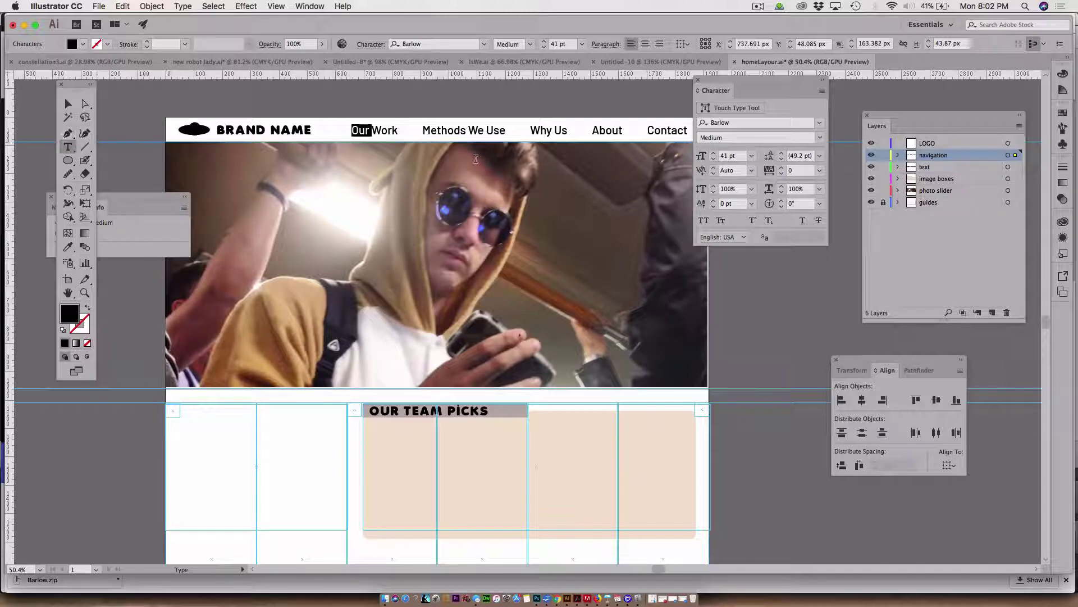
double_click(430, 131)
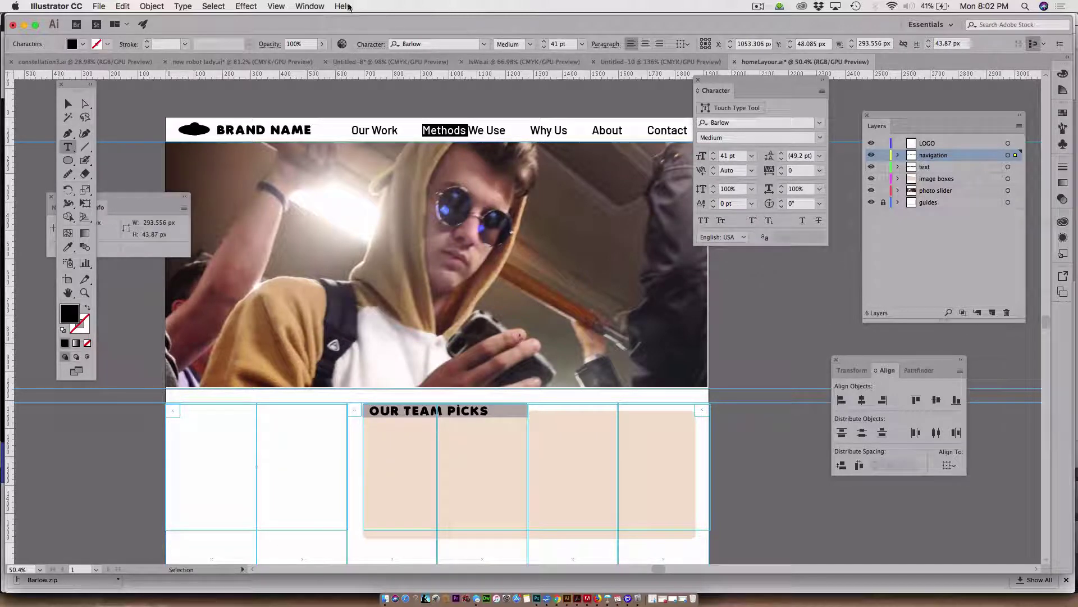
click(313, 7)
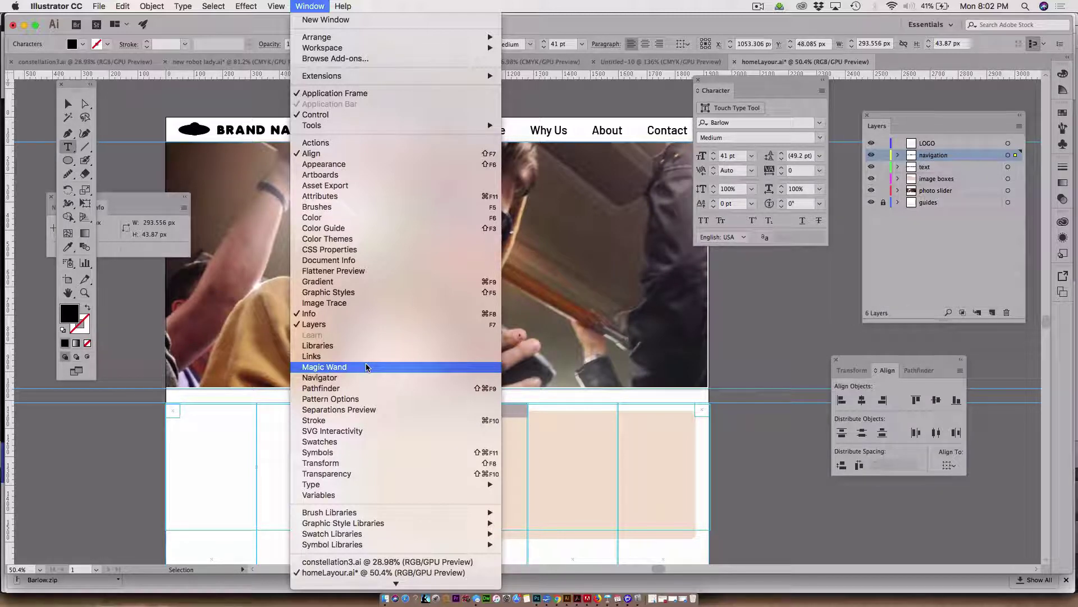
mouse_move(449, 484)
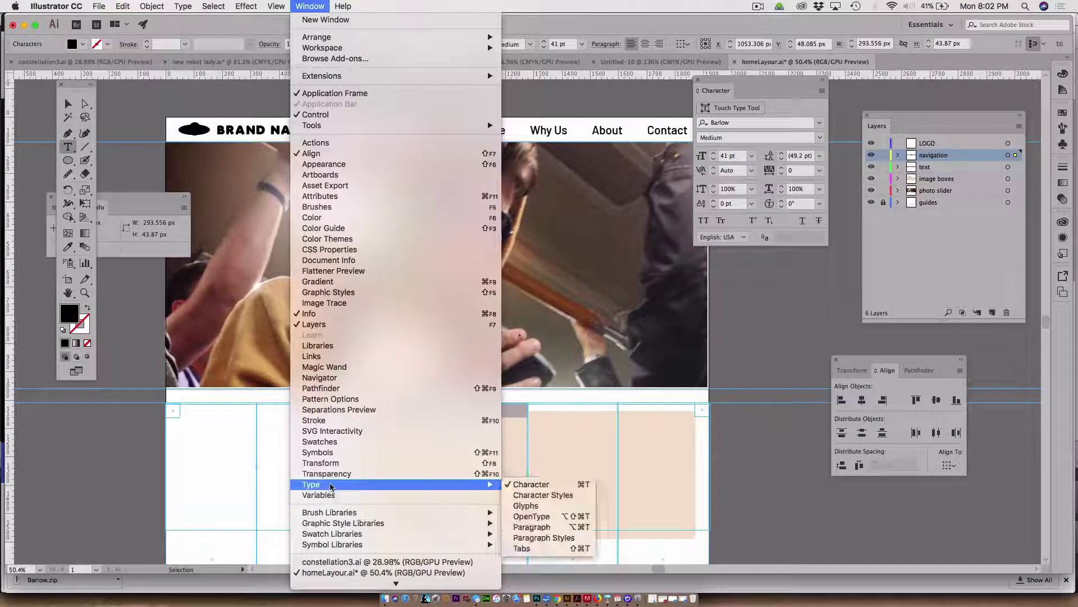
click(564, 537)
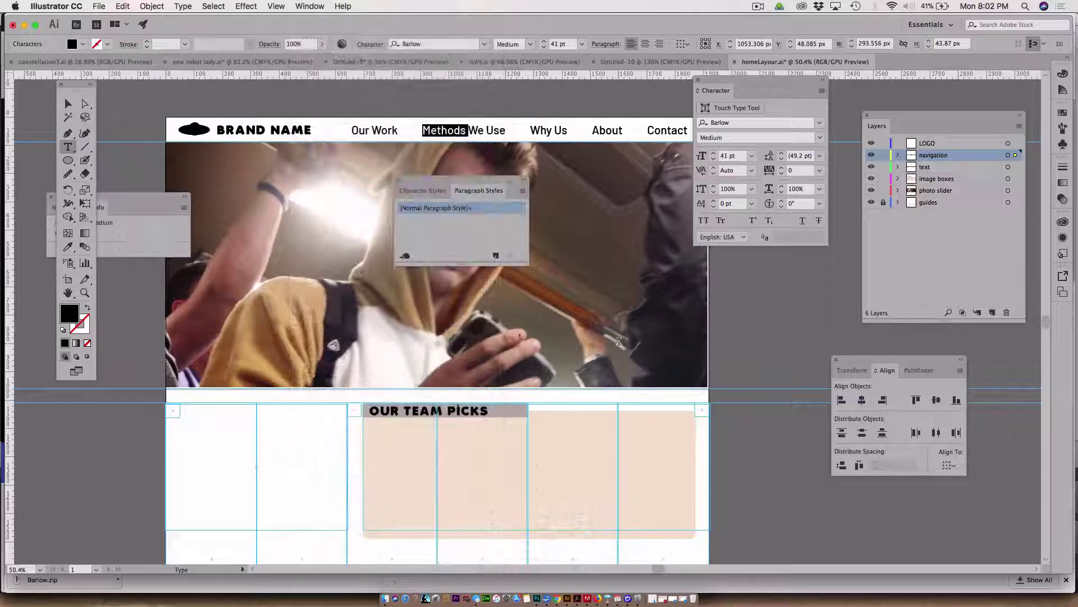
drag(421, 185, 762, 321)
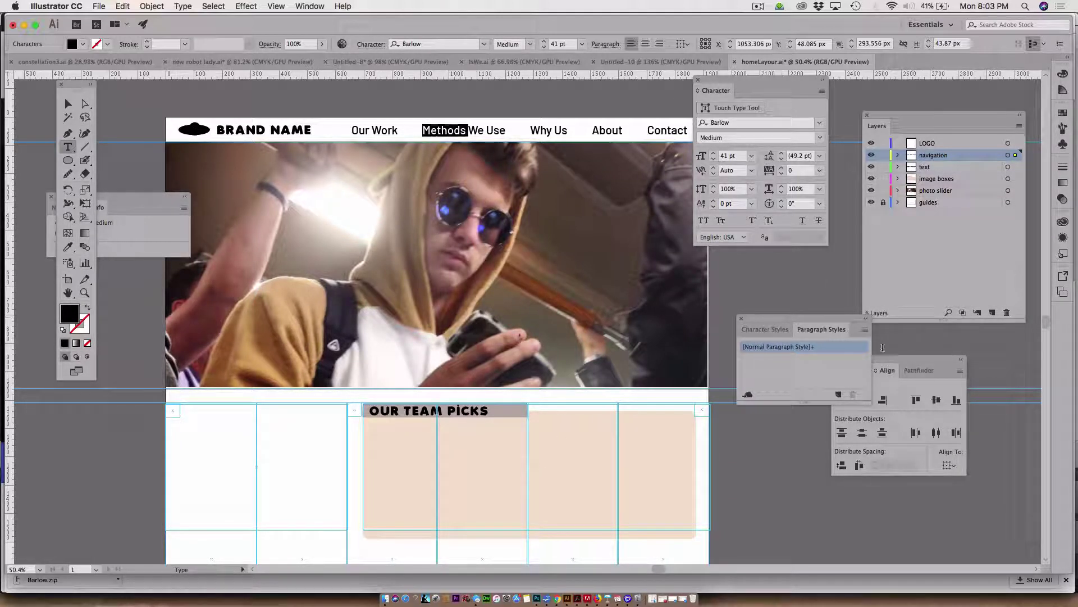
- Create a new paragraph style named "NAVIGATION" from the selected Barlow Medium 41 pt navigation text
click(865, 329)
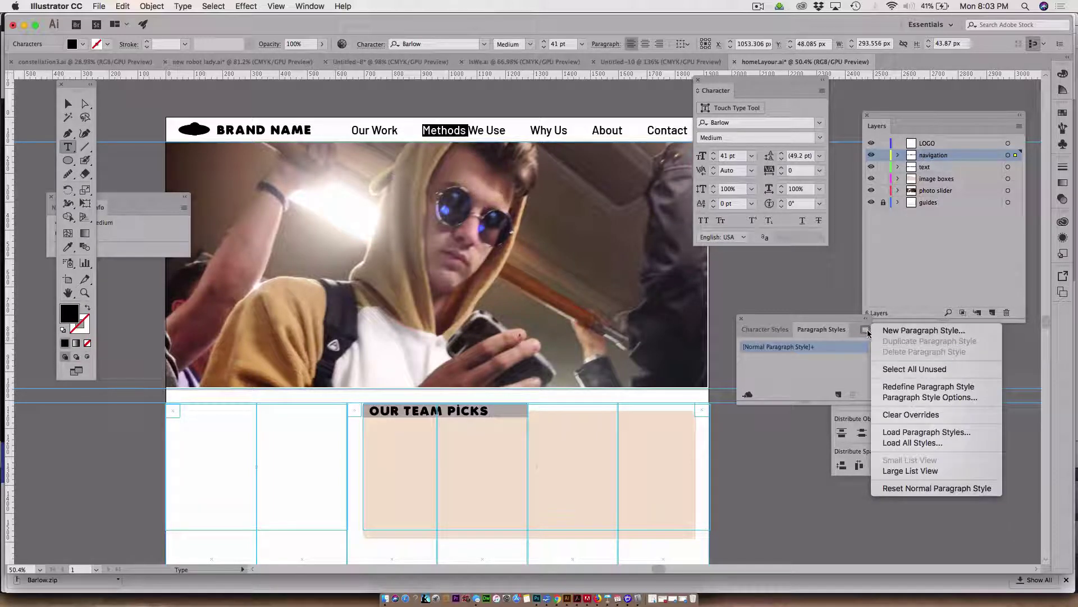
click(899, 330)
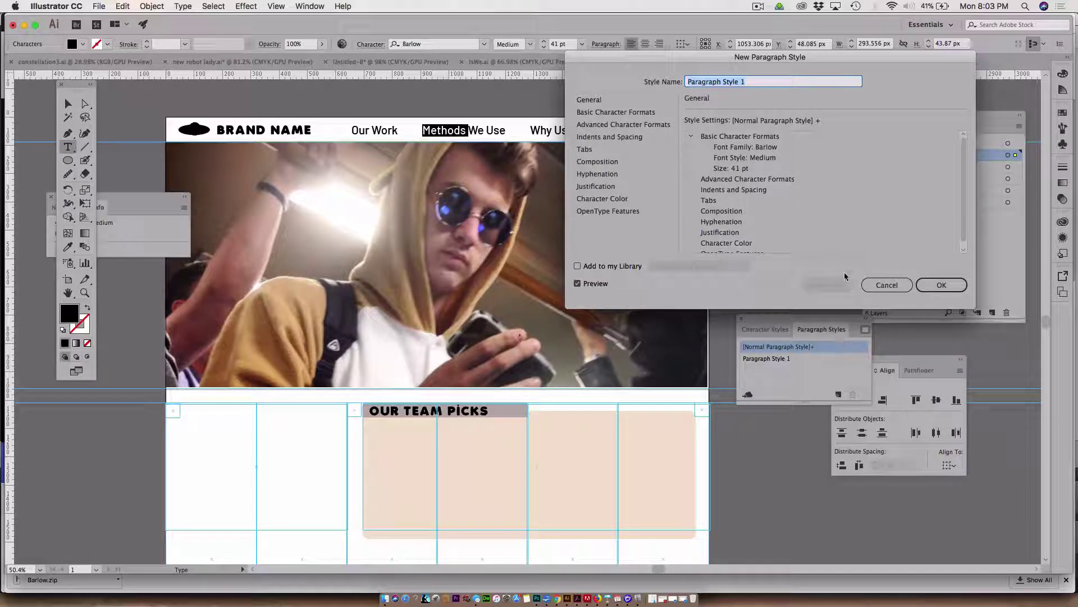
text(NAVIG)
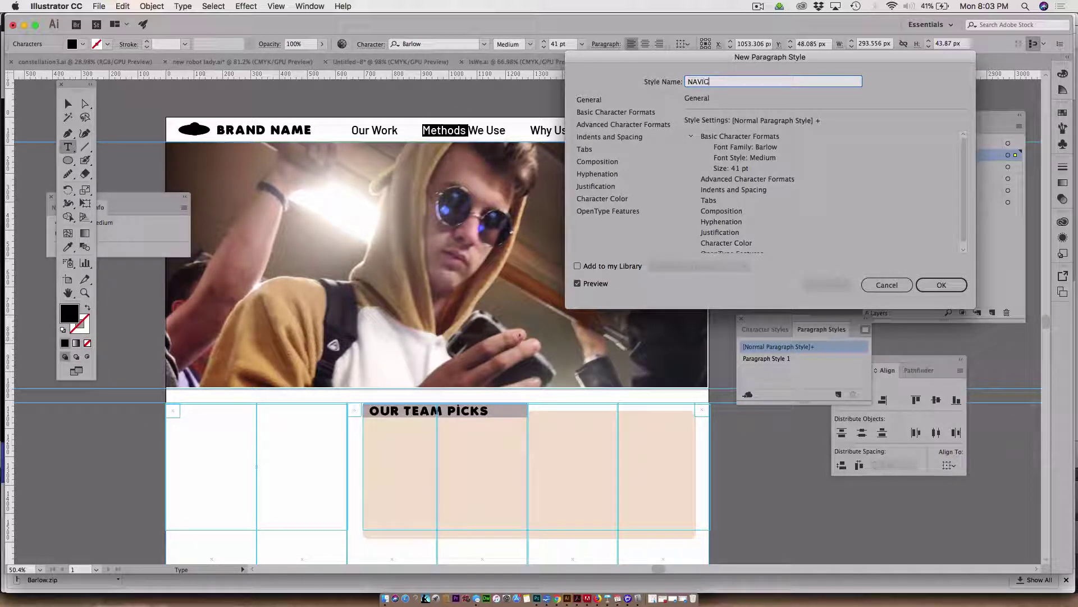
text(ATION)
click(937, 287)
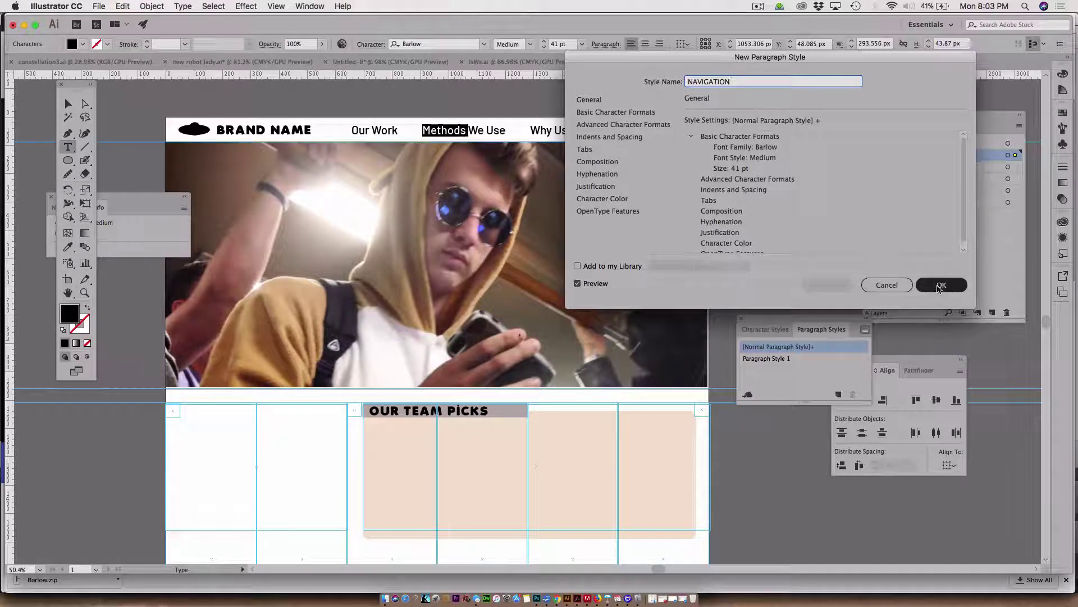
click(937, 290)
click(935, 285)
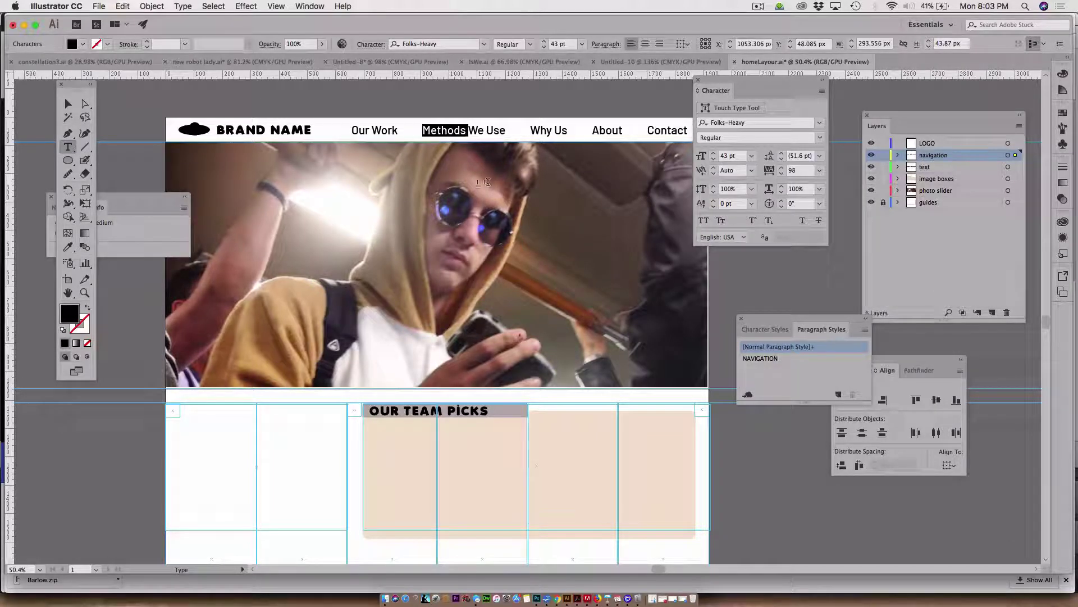
- Apply the NAVIGATION paragraph style to the header items Our Work, Methods We Use, Why Us, About and Contact
drag(352, 130, 398, 131)
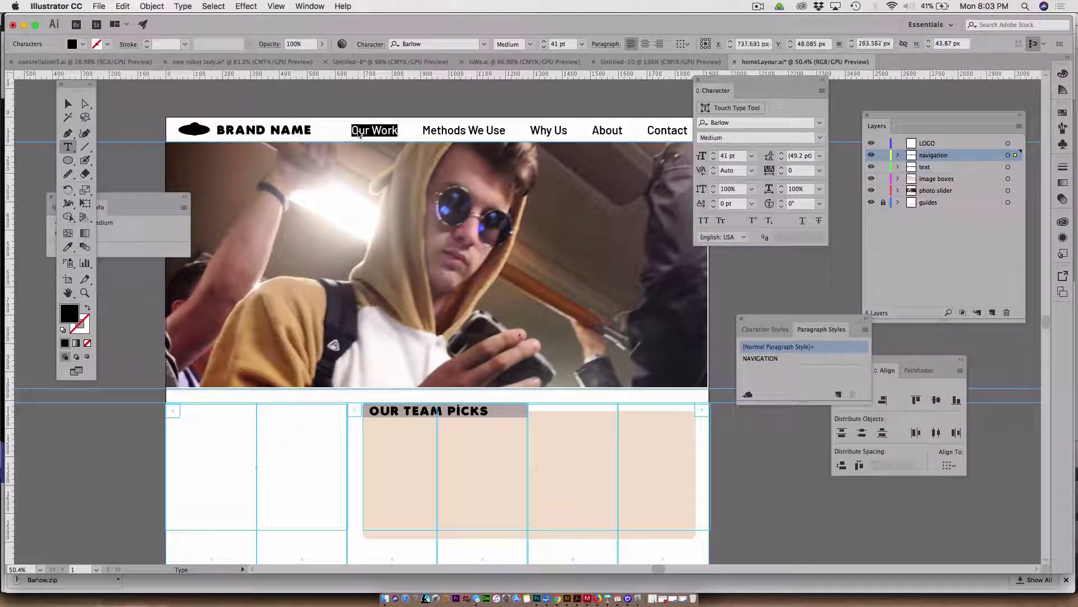
click(759, 362)
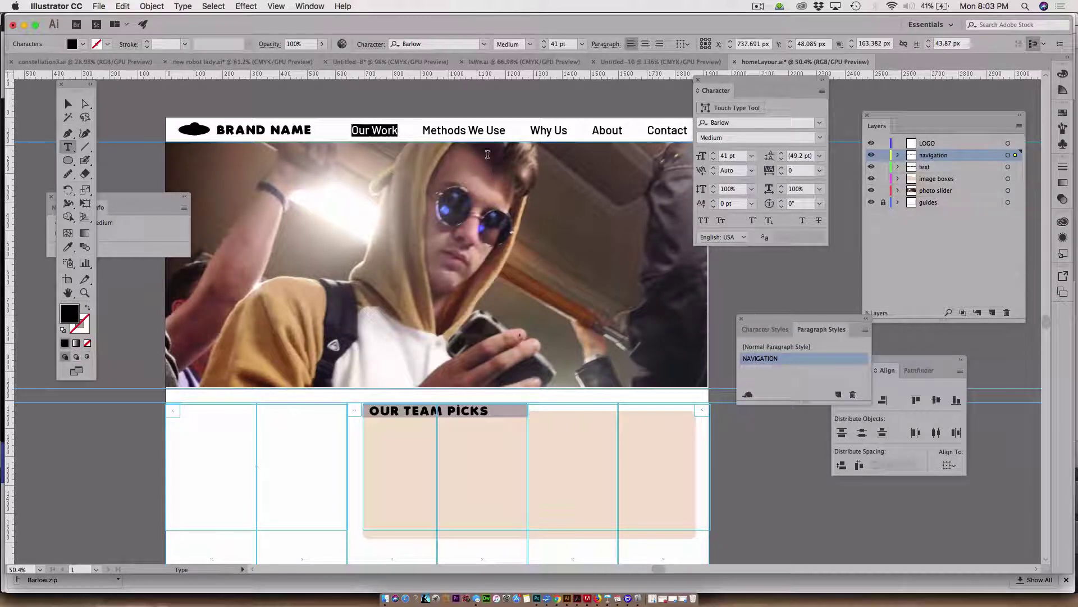
drag(422, 129, 506, 130)
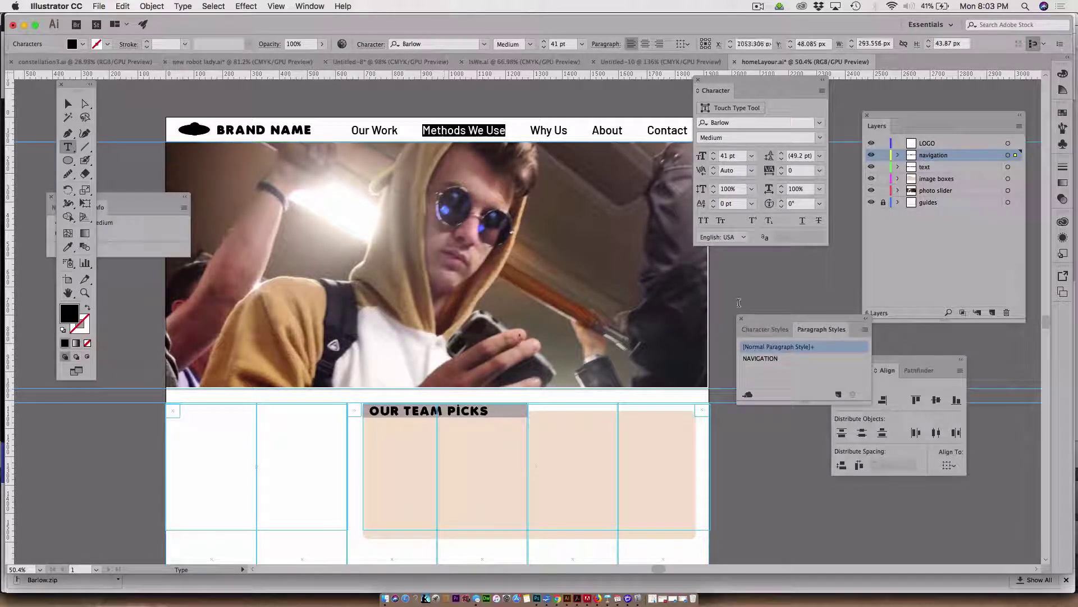
click(760, 359)
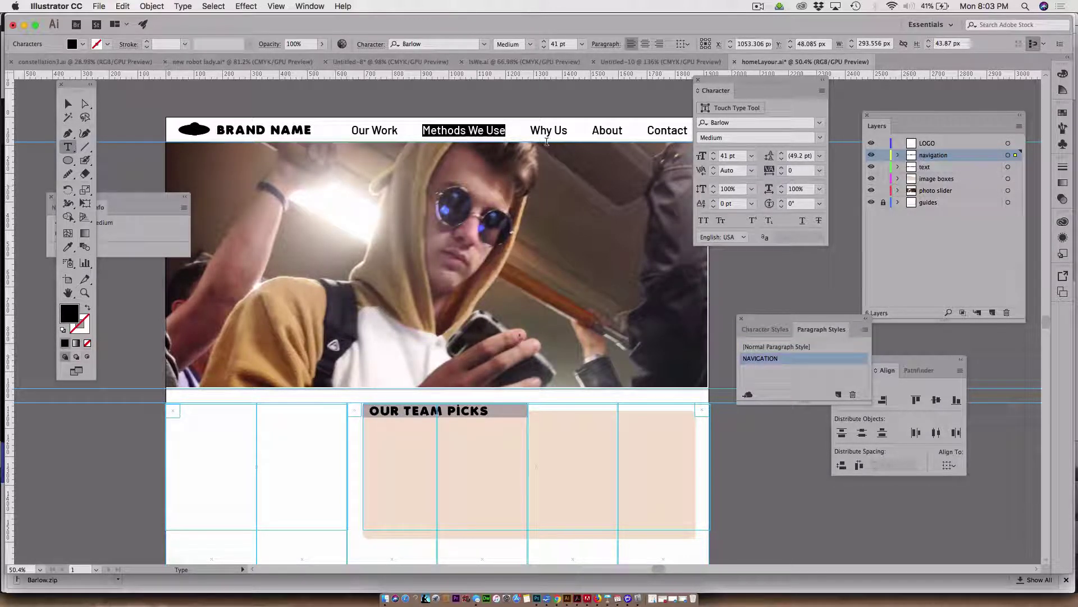
drag(531, 130, 568, 130)
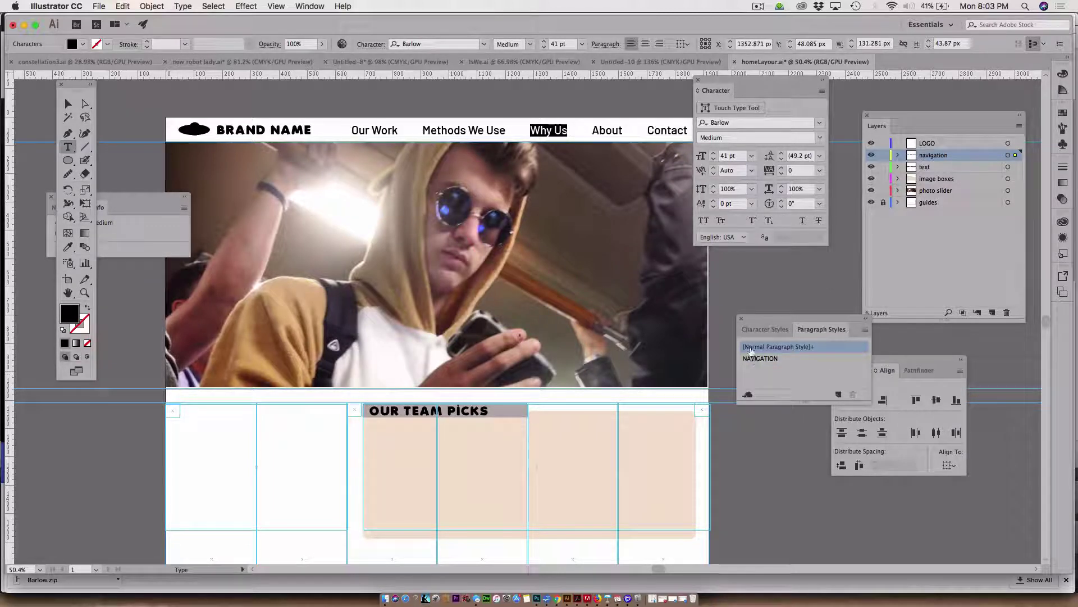
click(759, 358)
click(605, 131)
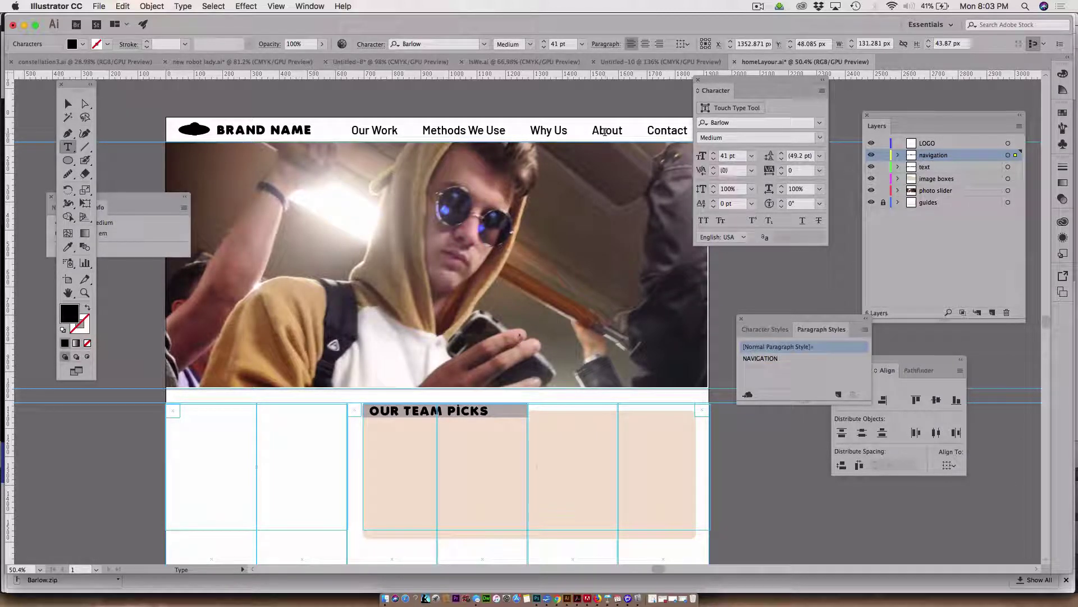
double_click(604, 131)
click(760, 359)
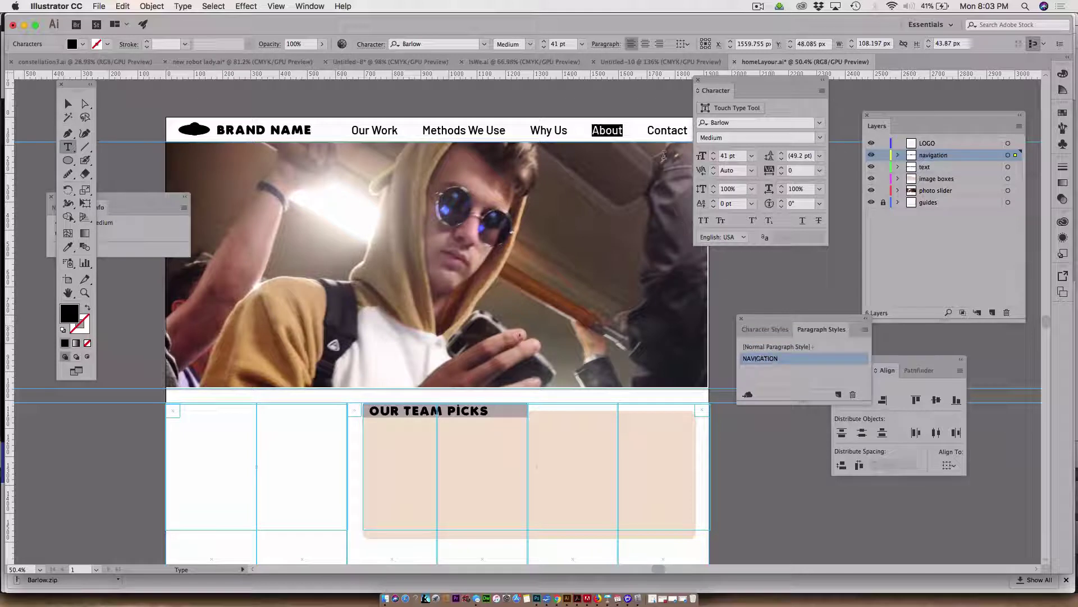
click(667, 130)
double_click(668, 130)
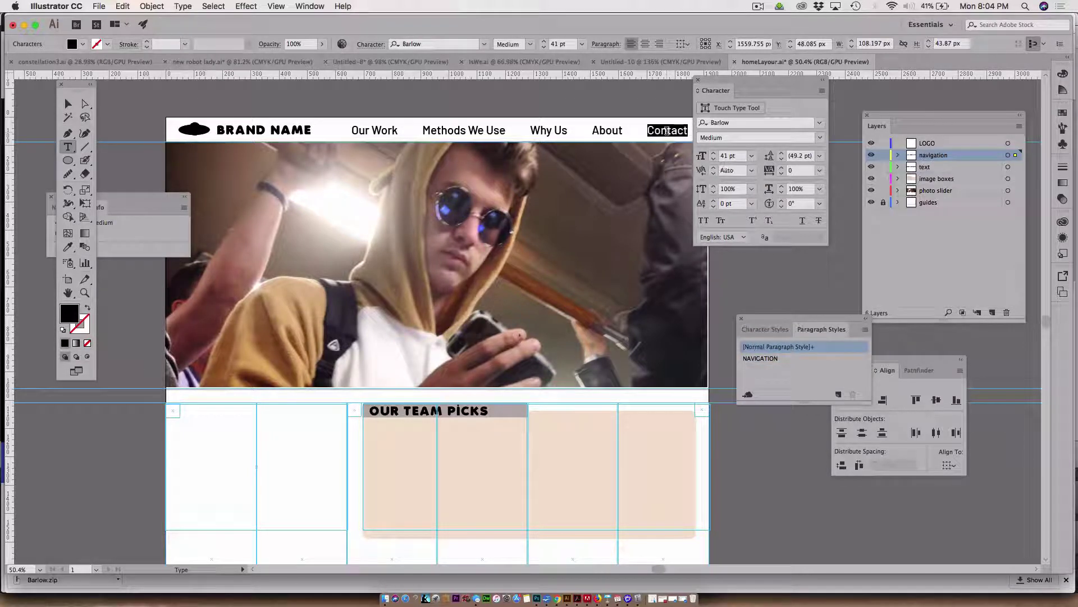
click(760, 359)
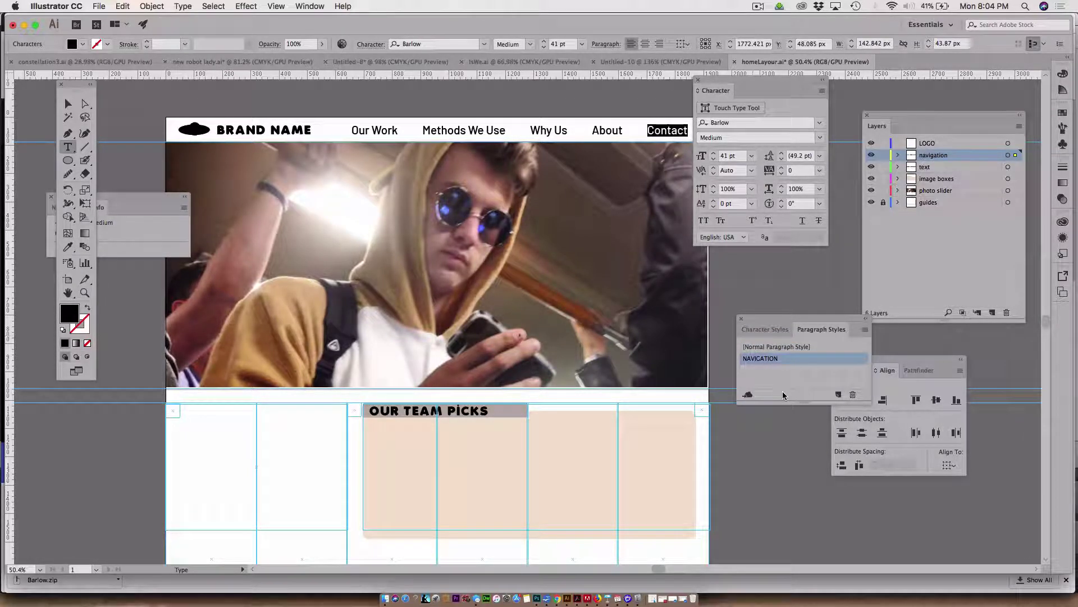
- Move the floating Paragraph Styles list just below the Character settings, enlarge it, and leave text editing on the Contact item
drag(770, 316, 754, 270)
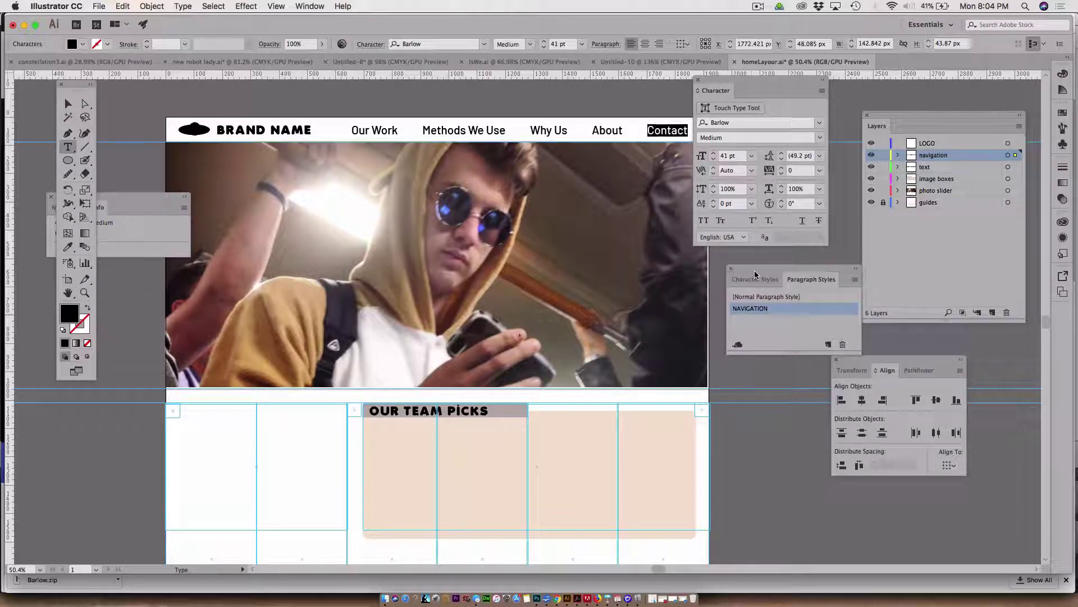
click(775, 331)
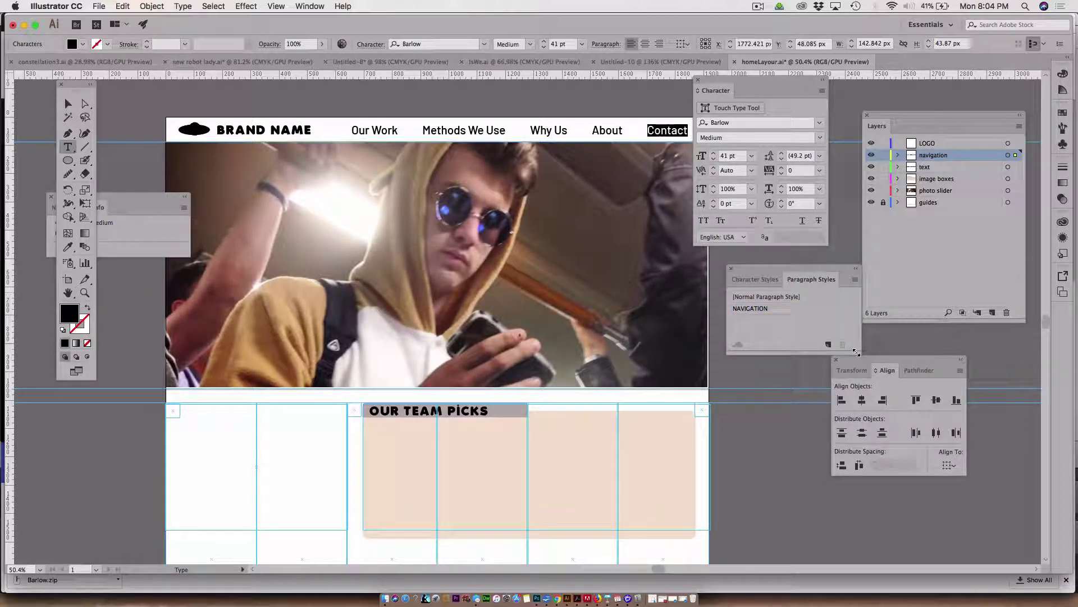
drag(856, 352, 911, 457)
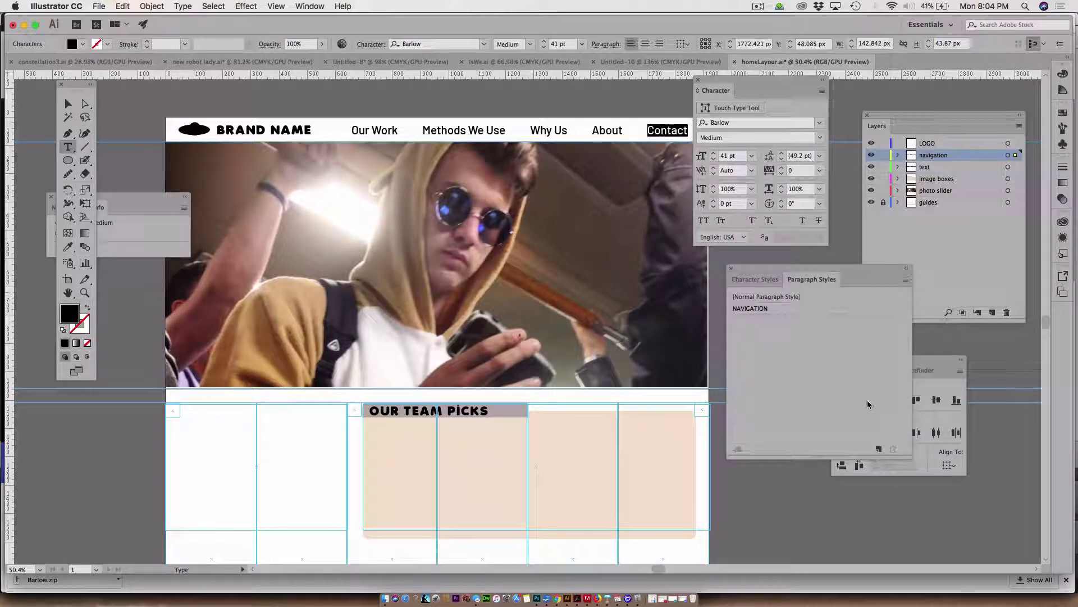
click(333, 207)
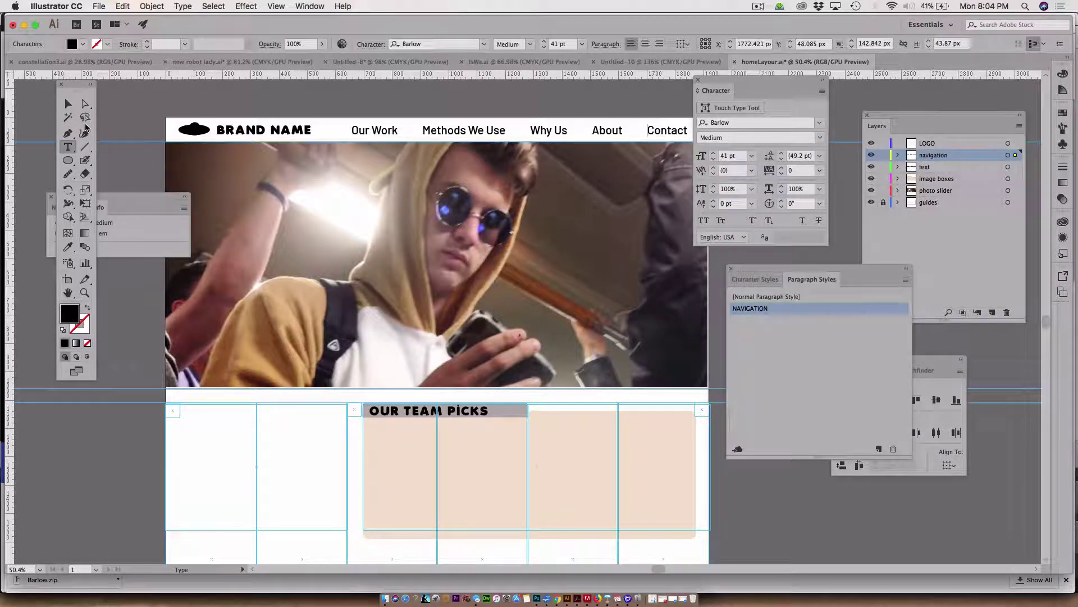
click(68, 104)
click(776, 421)
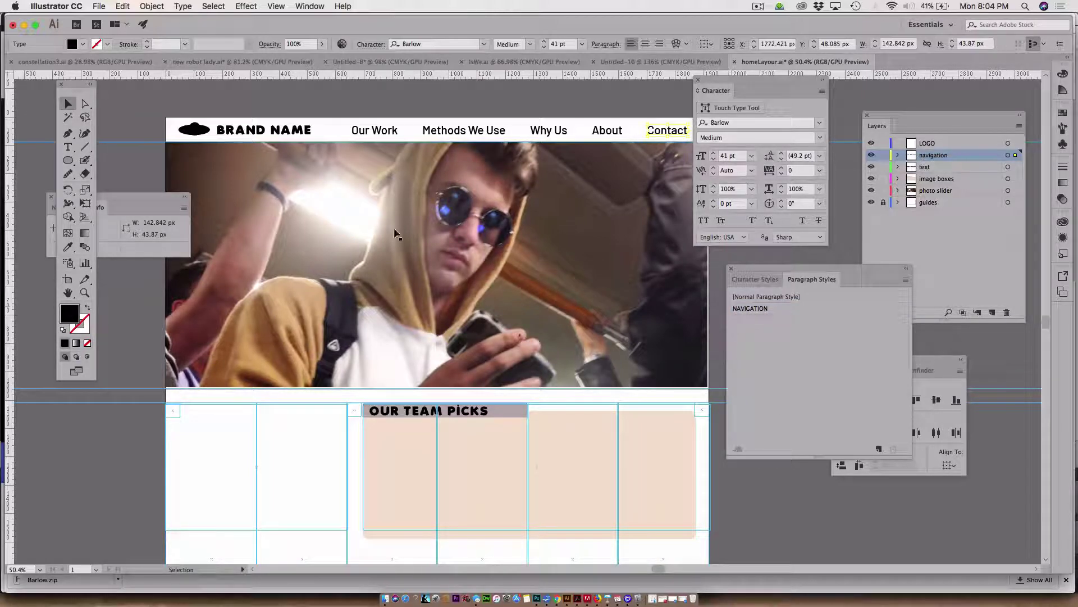
click(125, 109)
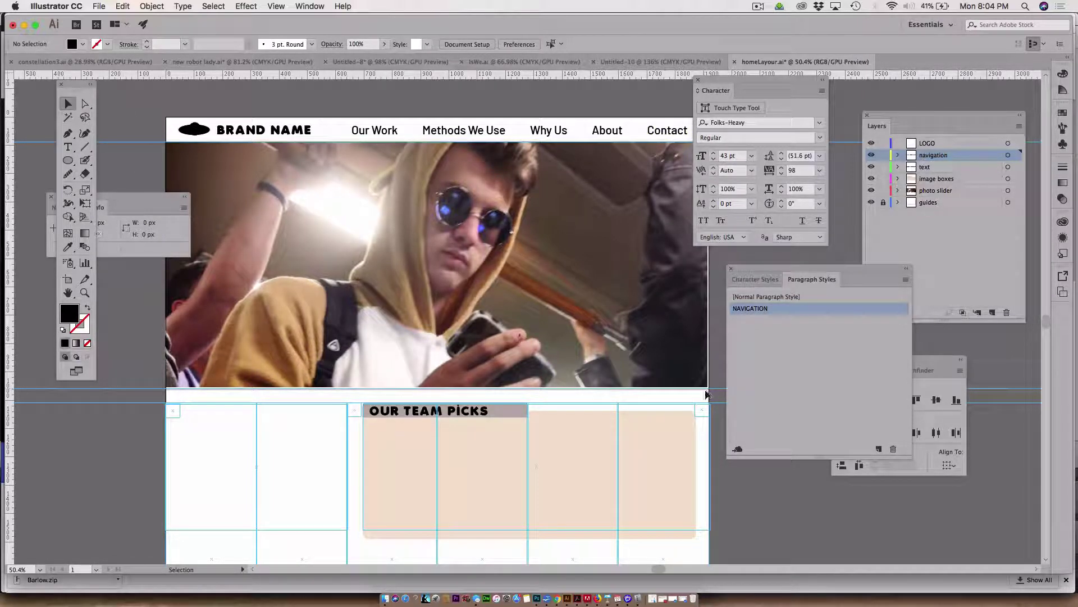
click(839, 406)
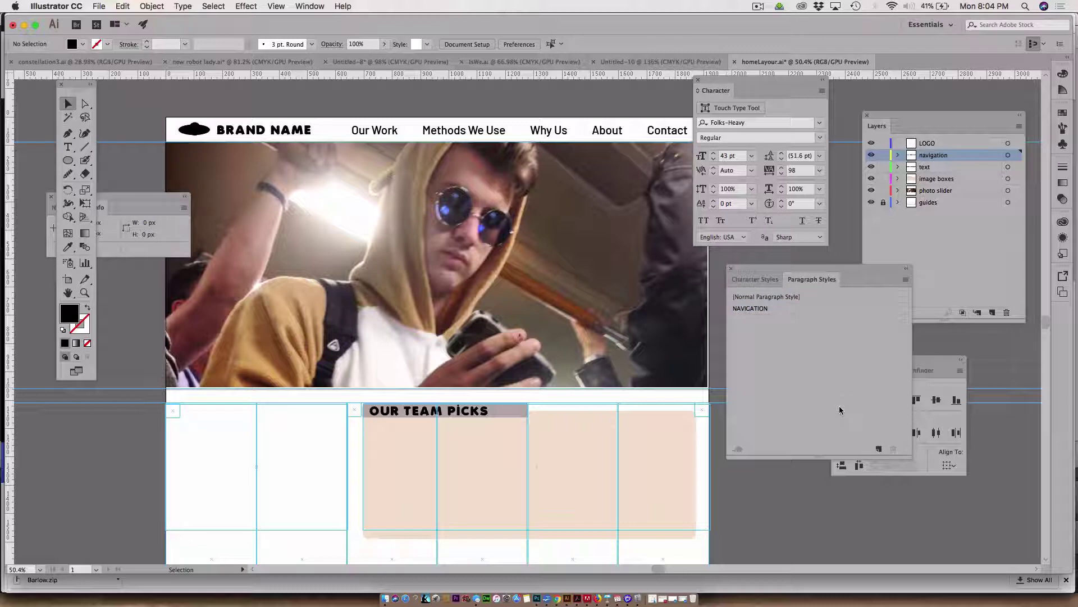
double_click(789, 296)
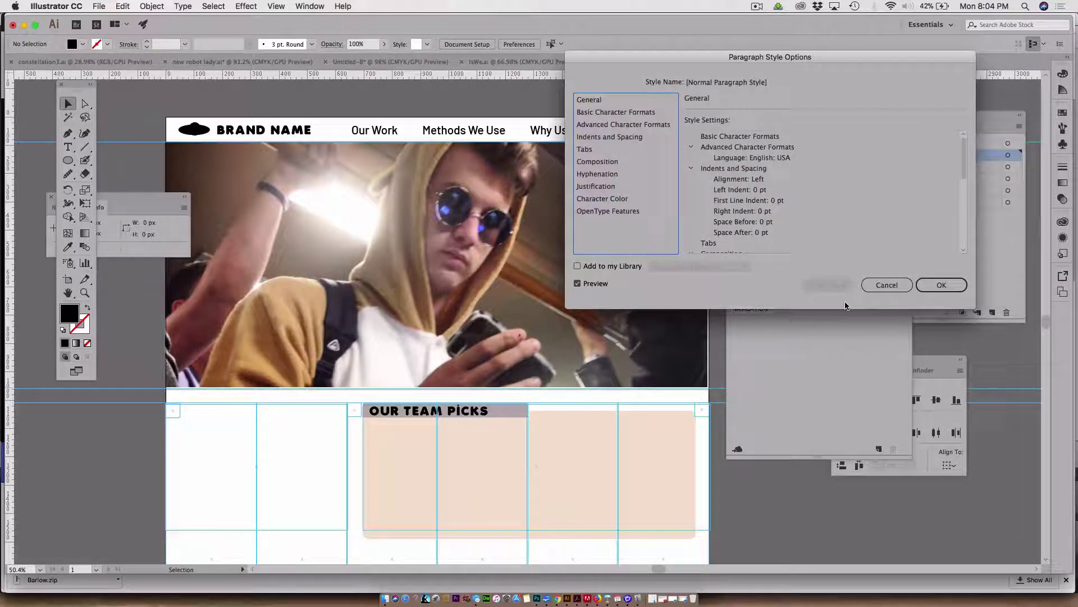
click(887, 285)
- Set the font size to 36 pt in the NAVIGATION paragraph style's basic character formats
click(826, 313)
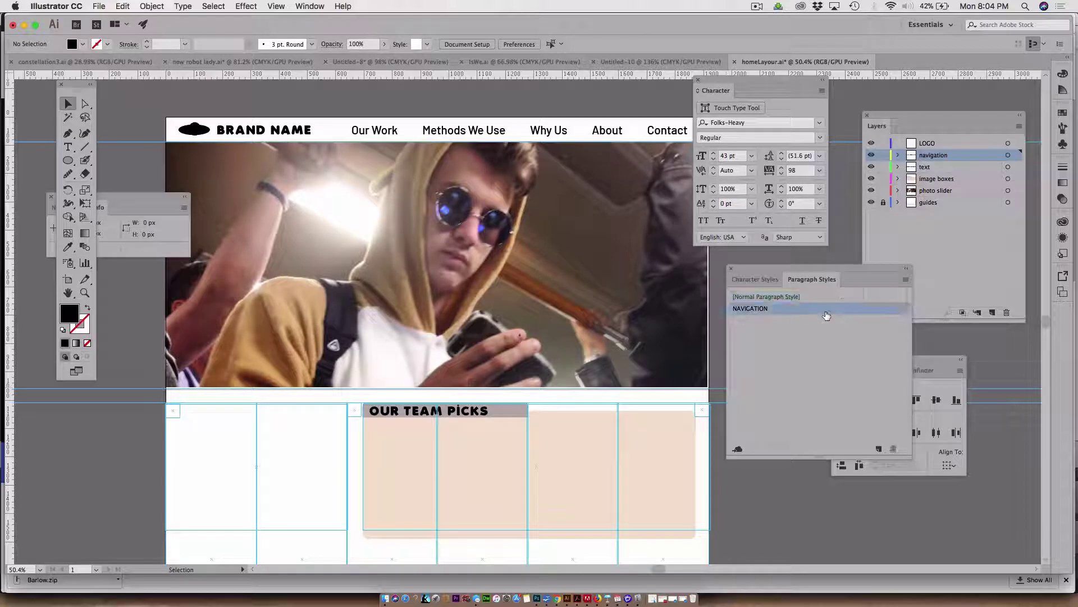
double_click(772, 309)
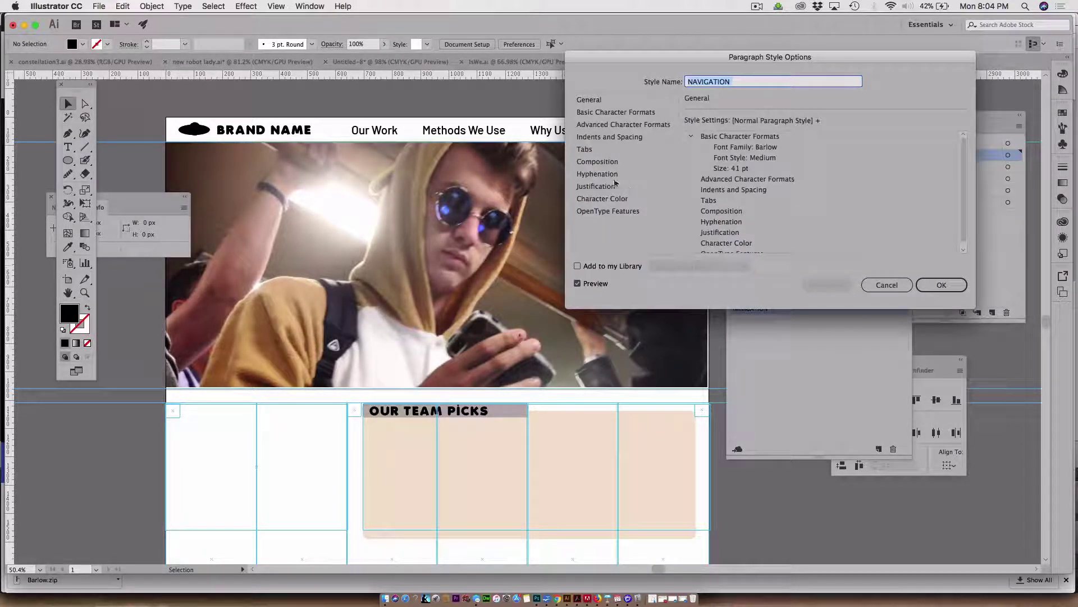
click(588, 112)
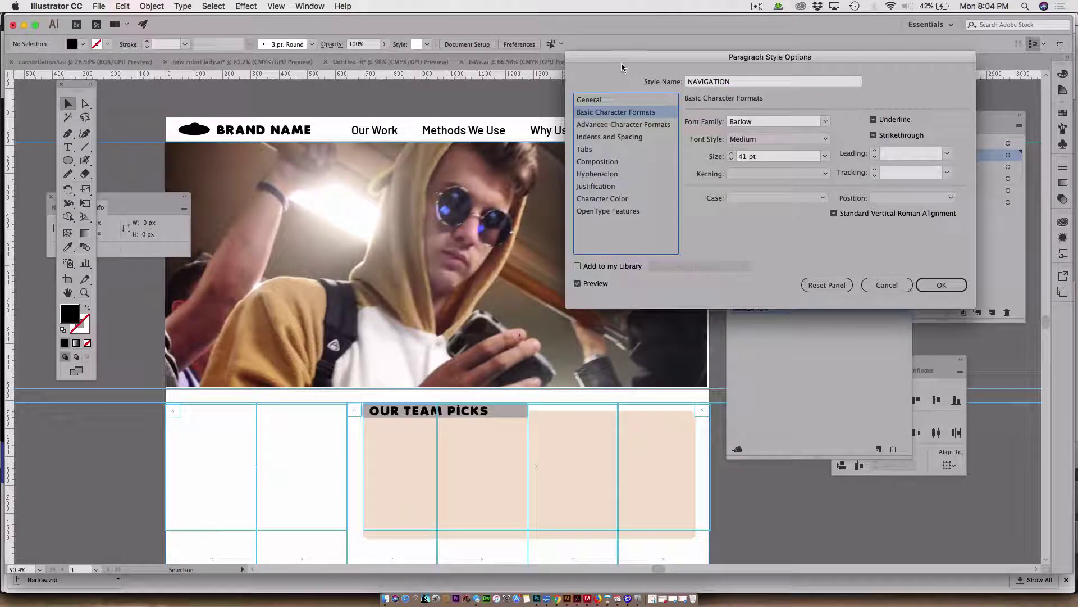
drag(628, 58, 729, 50)
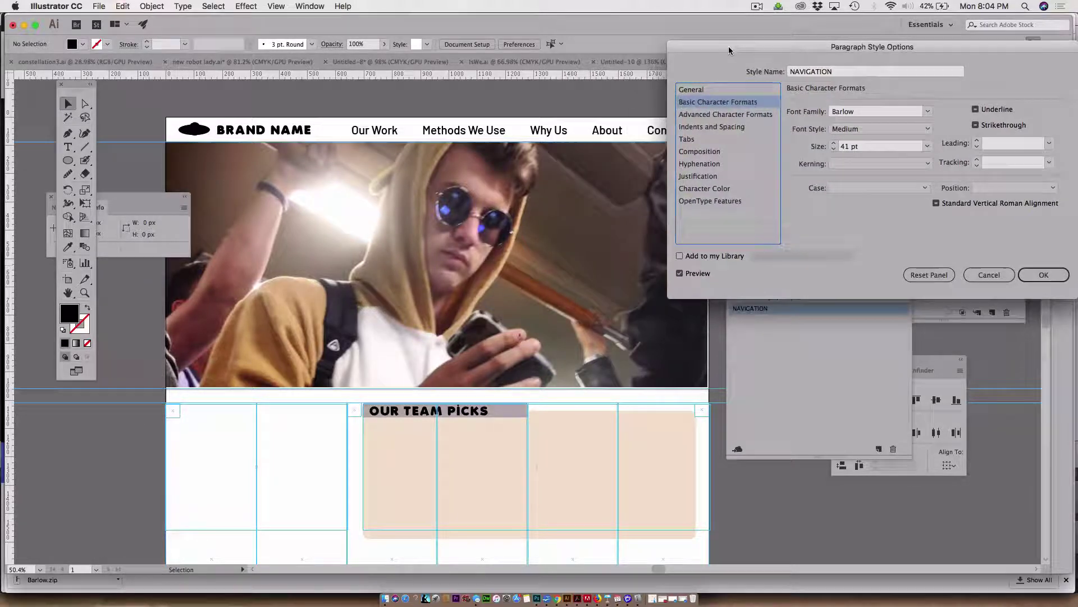
click(834, 148)
click(834, 148)
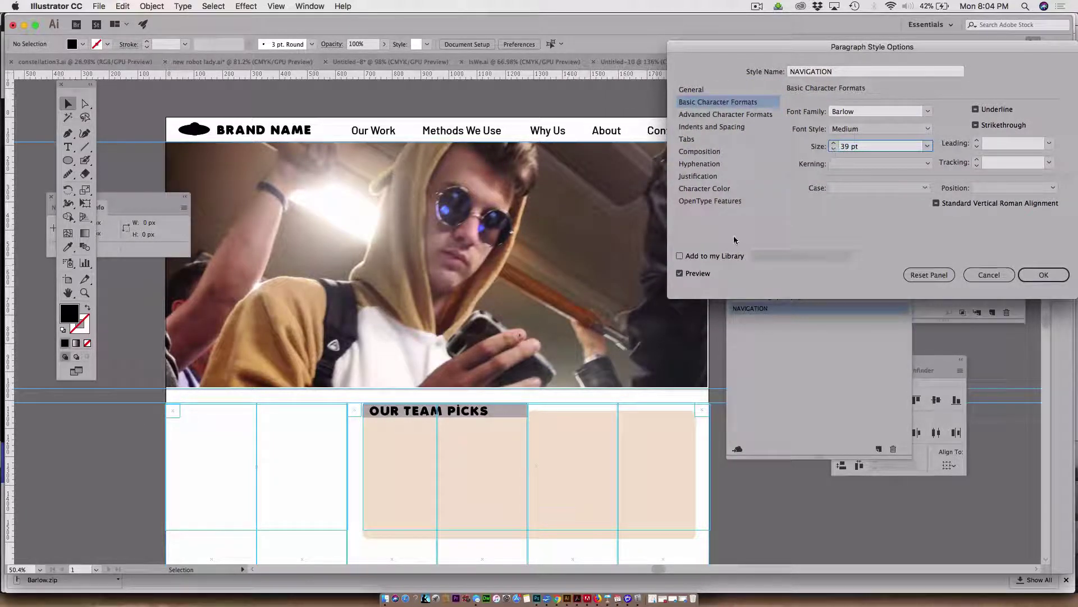
click(834, 148)
click(834, 149)
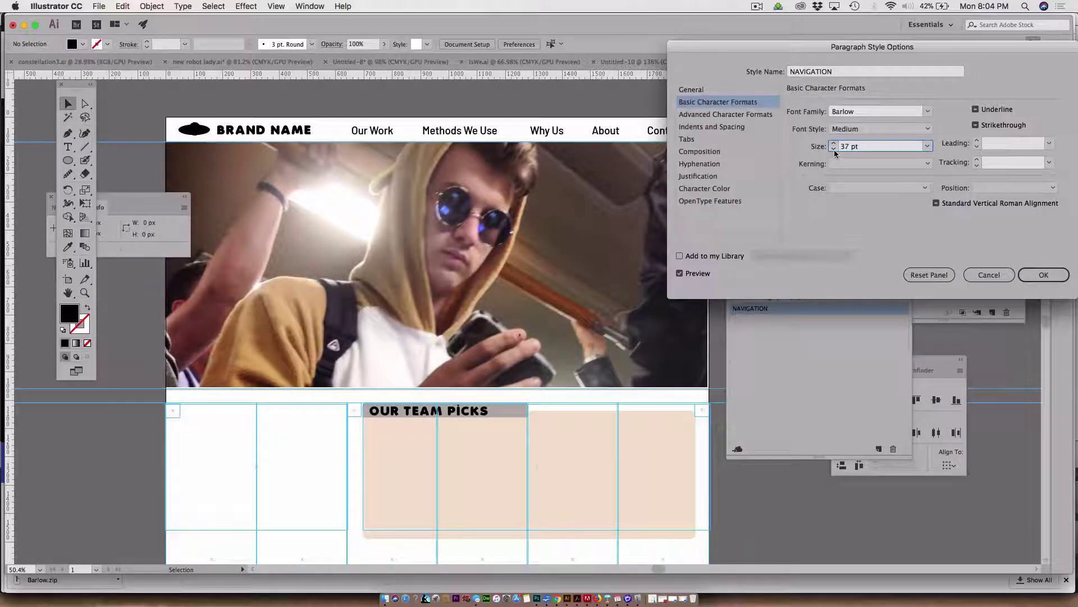
click(834, 149)
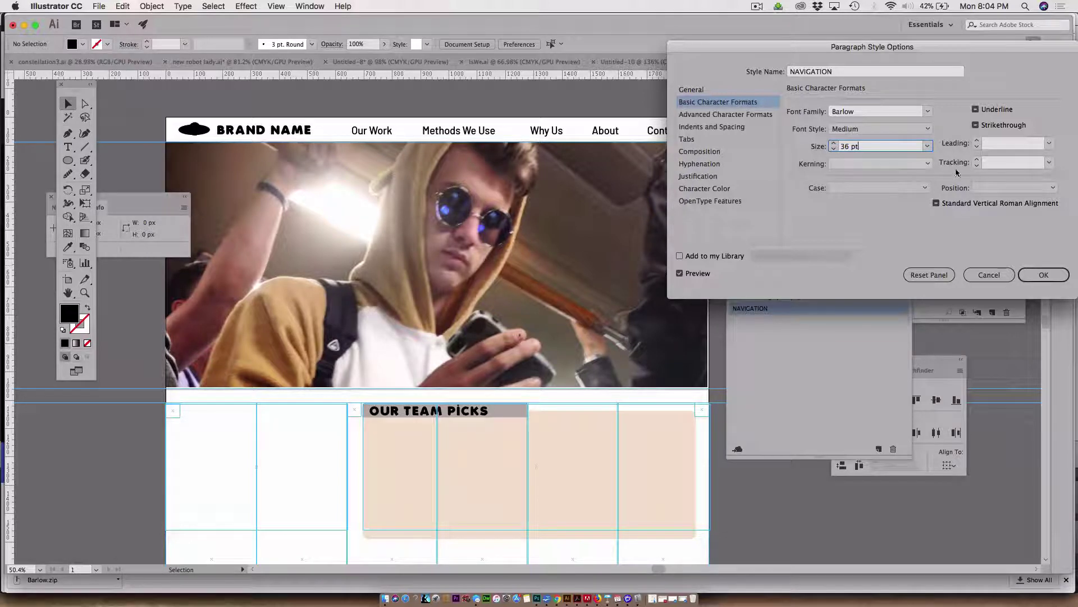
- Set the NAVIGATION style's tracking to 12, compare the header with preview off and on, and apply the style changes
click(989, 163)
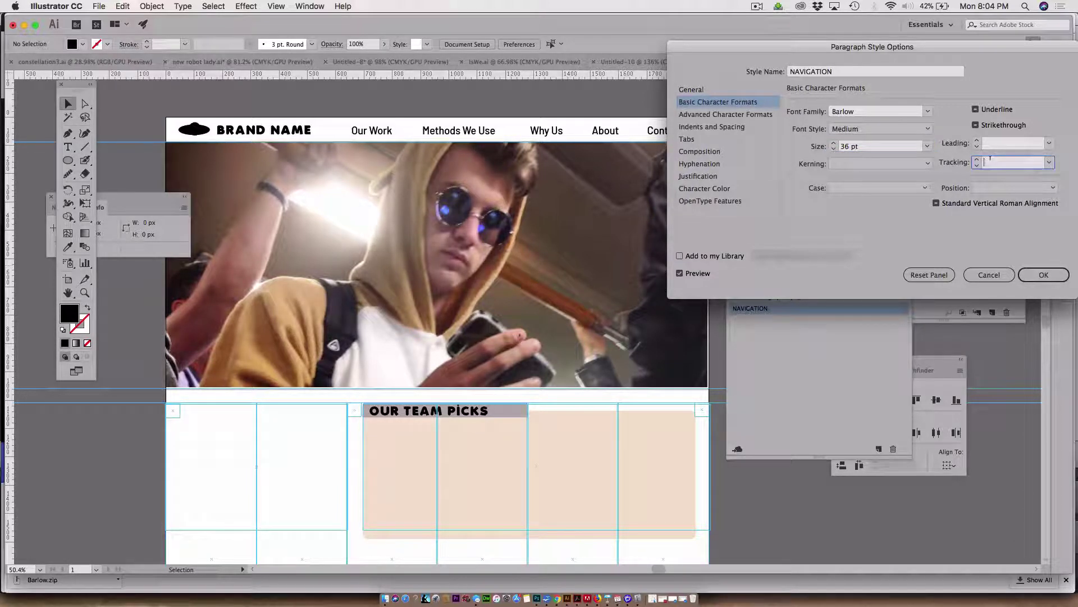
text(12)
click(679, 274)
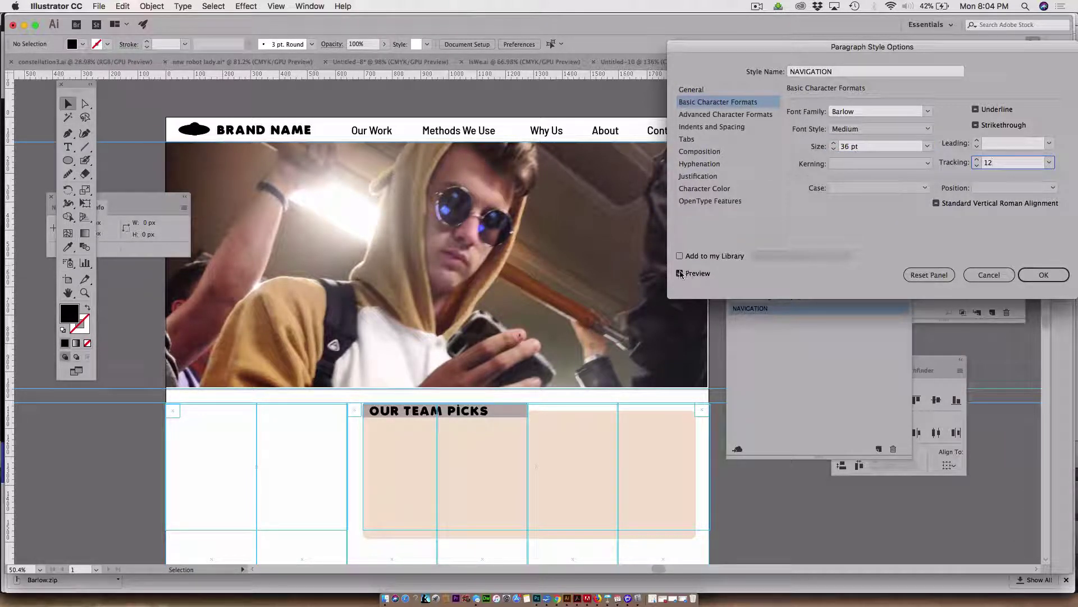
click(679, 274)
click(679, 274)
click(679, 274)
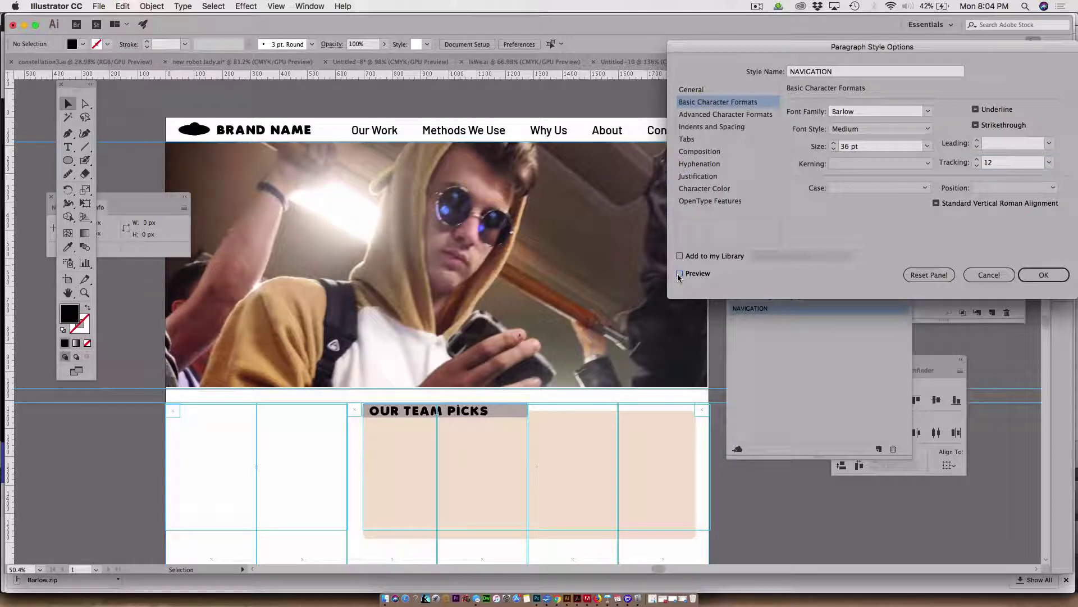
click(679, 274)
click(679, 274)
click(679, 274)
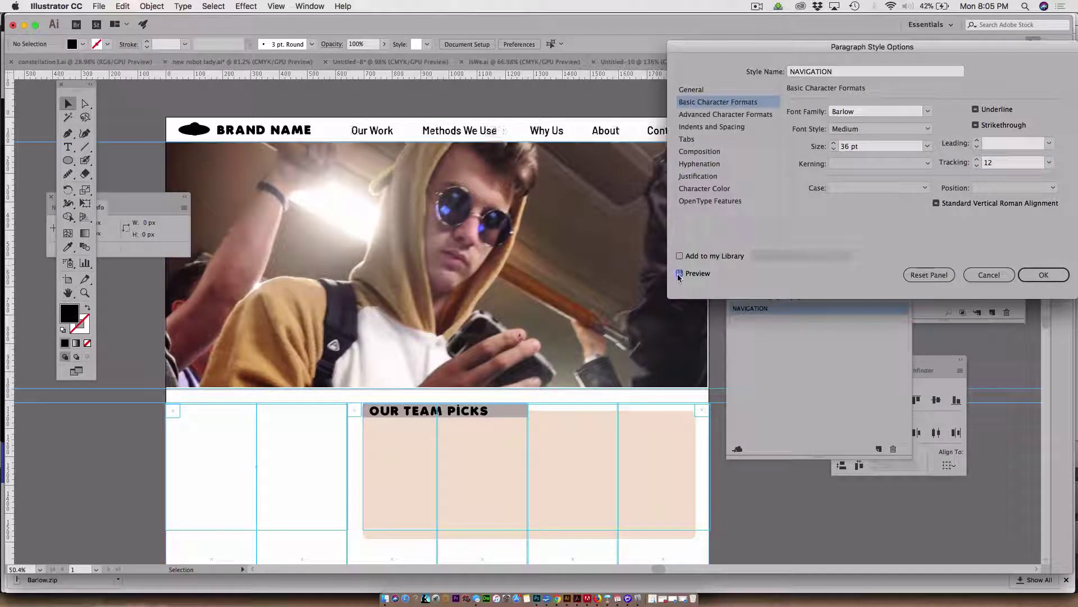
click(679, 274)
click(1043, 275)
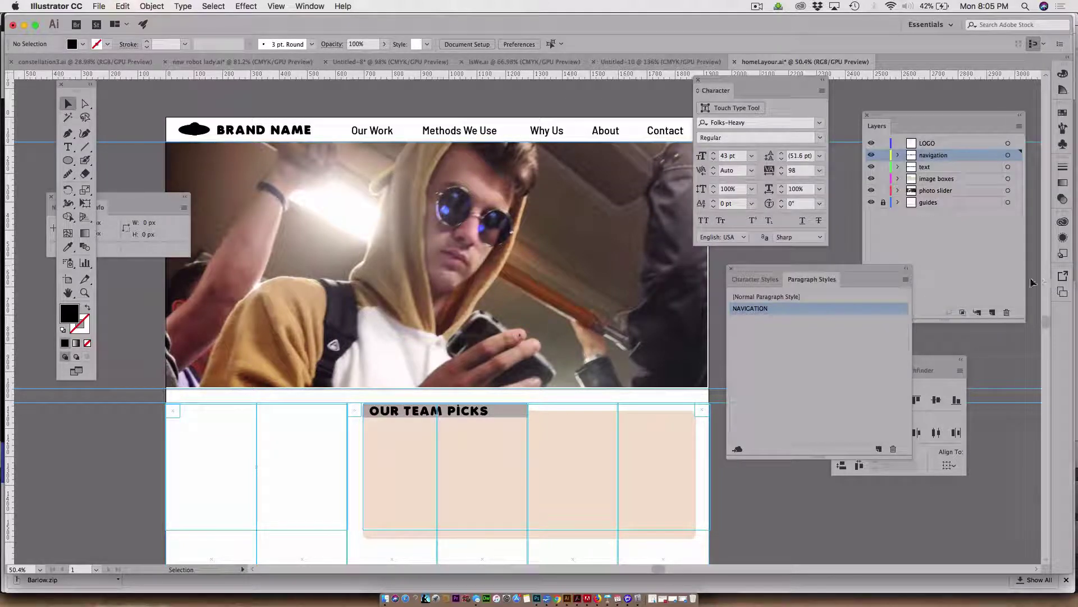
- Duplicate the NAVIGATION paragraph style and rename the copy "BODY COPY"
click(844, 378)
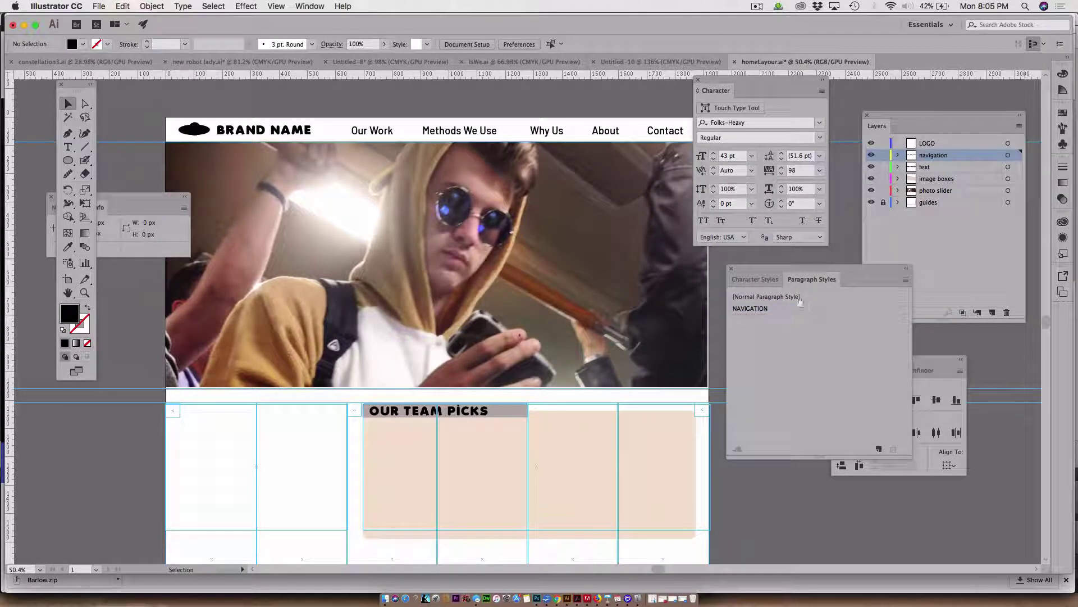
click(773, 308)
click(905, 280)
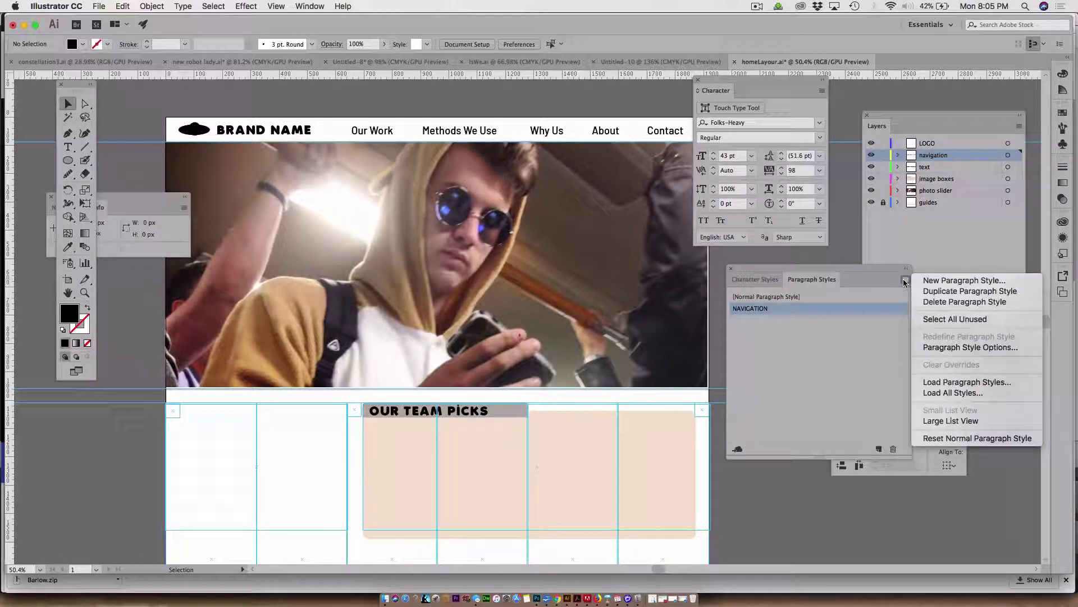
click(935, 292)
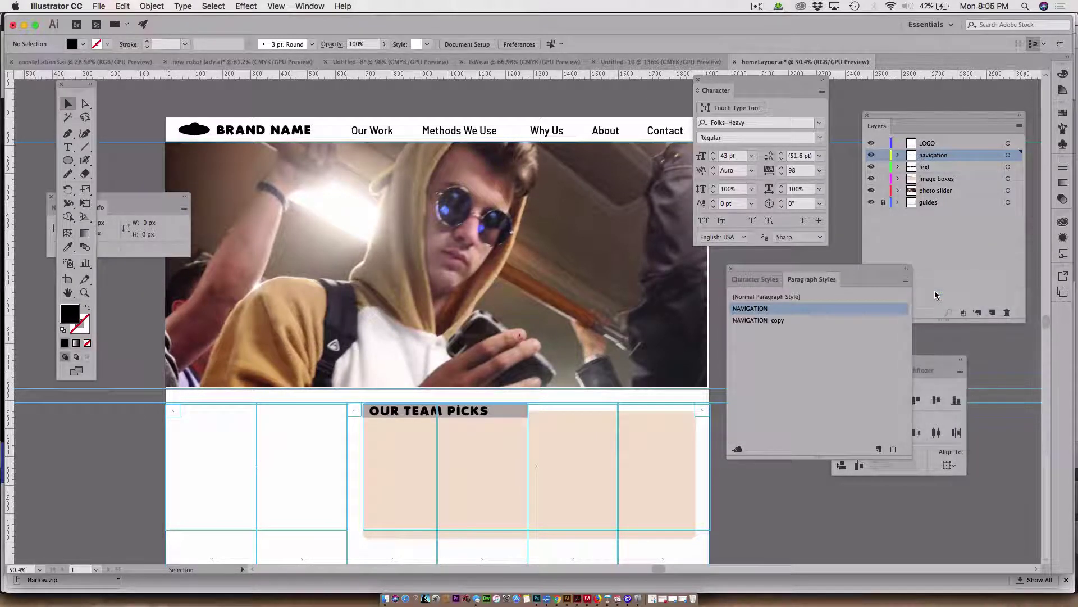
click(772, 320)
double_click(772, 321)
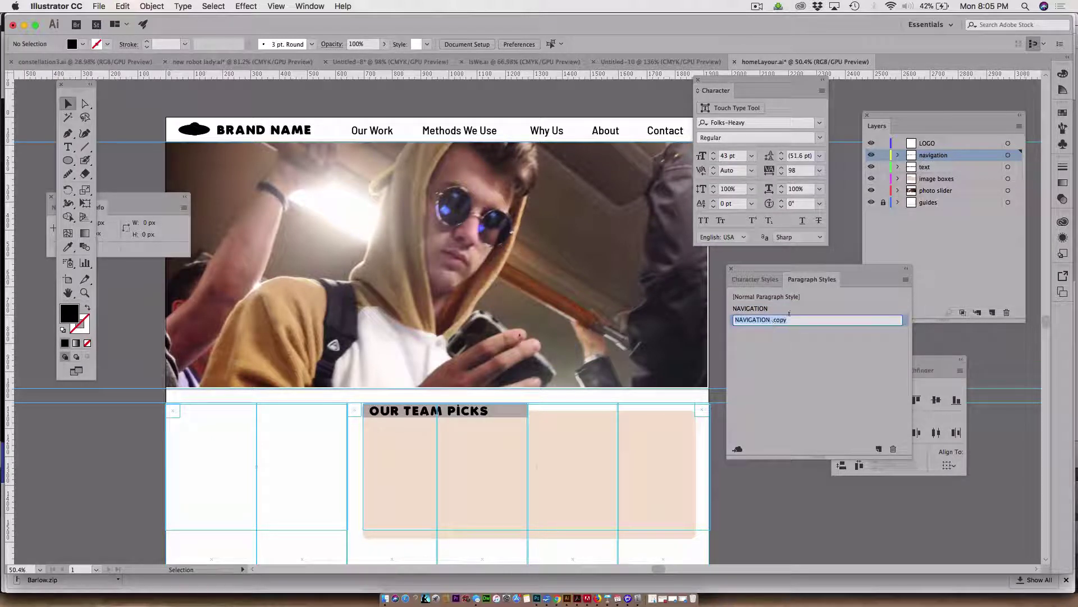
text(BODY COP)
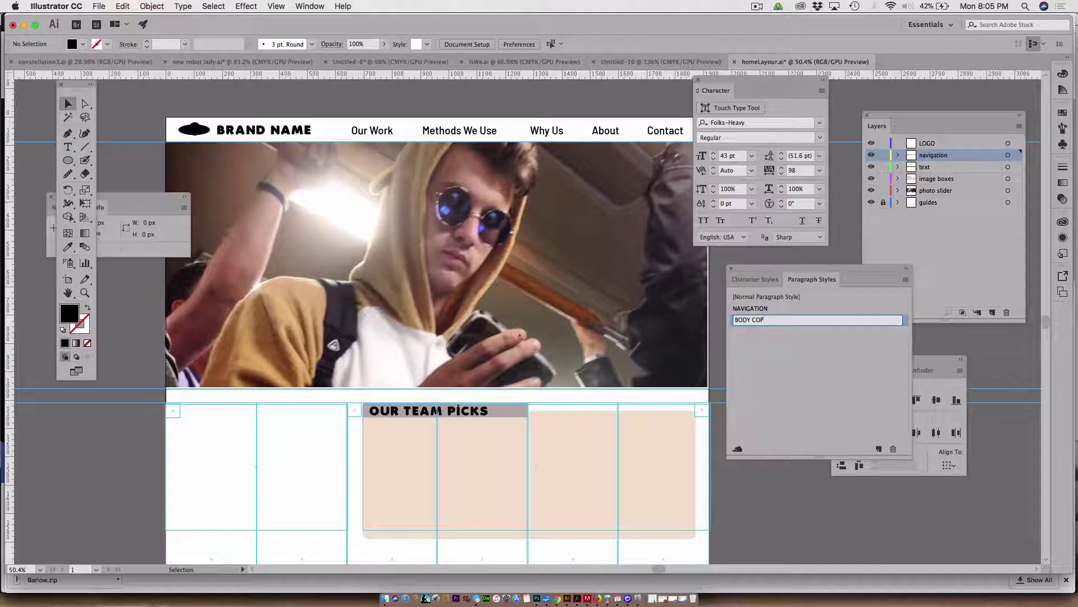
text(Y)
key(Return)
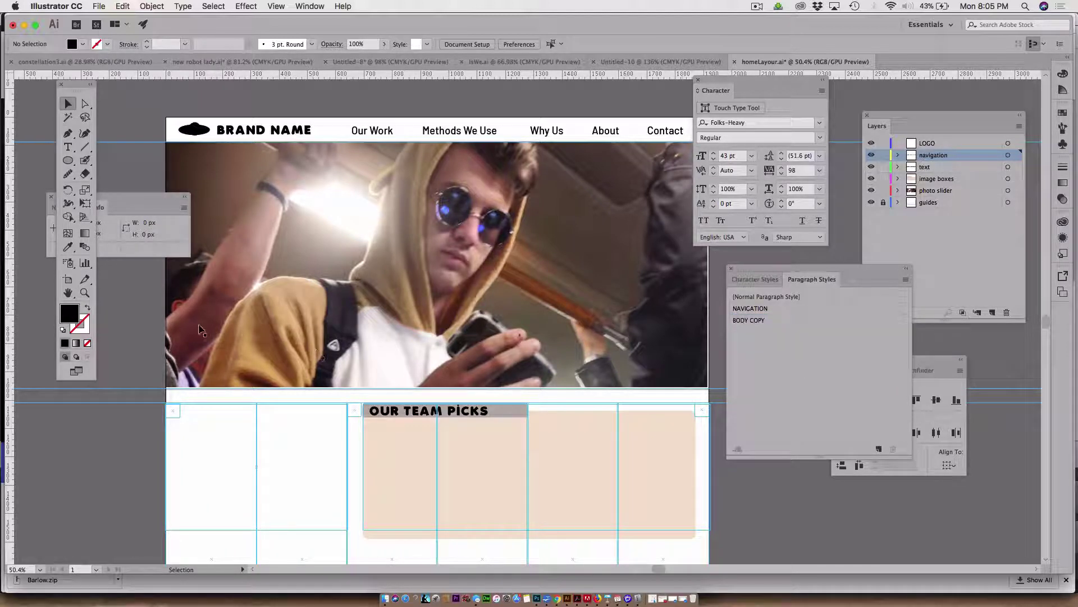
- Add a placeholder text box about 510 by 143 px below OUR TEAM PICKS and apply the BODY COPY style, clearing overrides
click(68, 146)
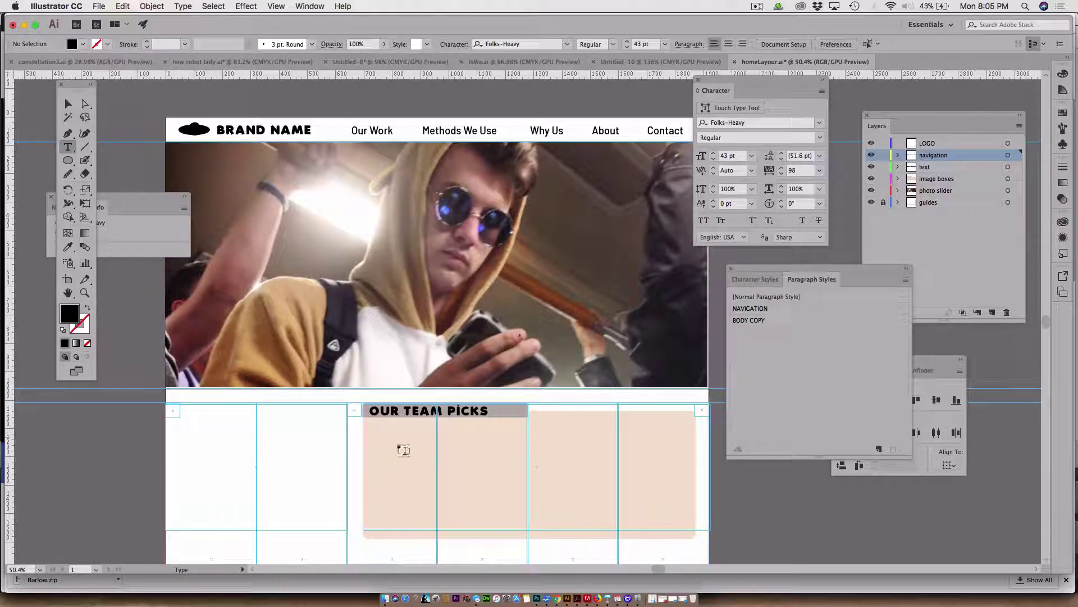
drag(375, 428, 515, 454)
key(super+z)
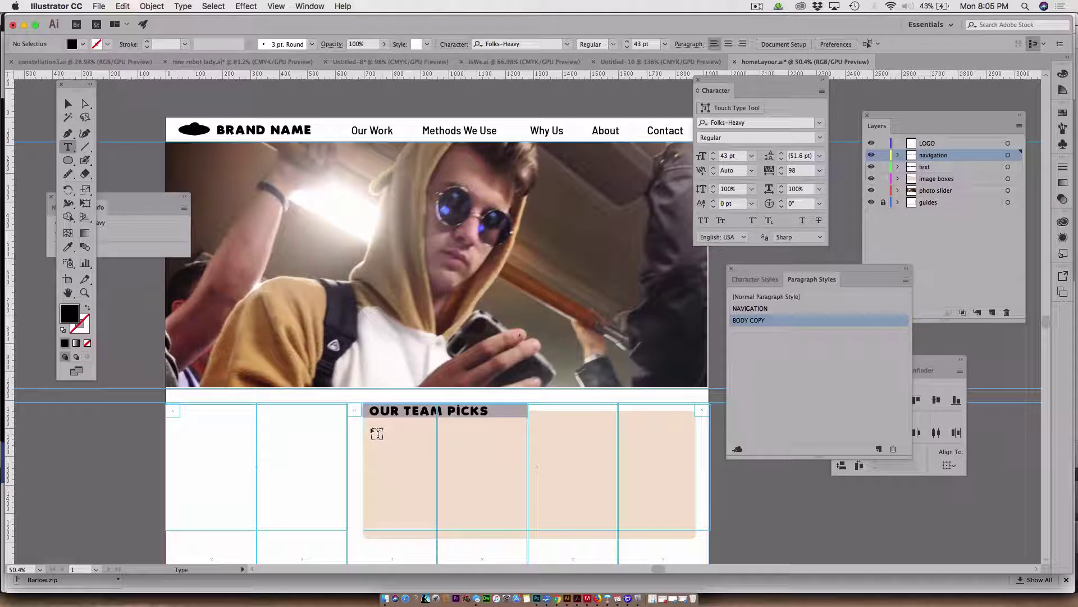
drag(371, 425, 517, 467)
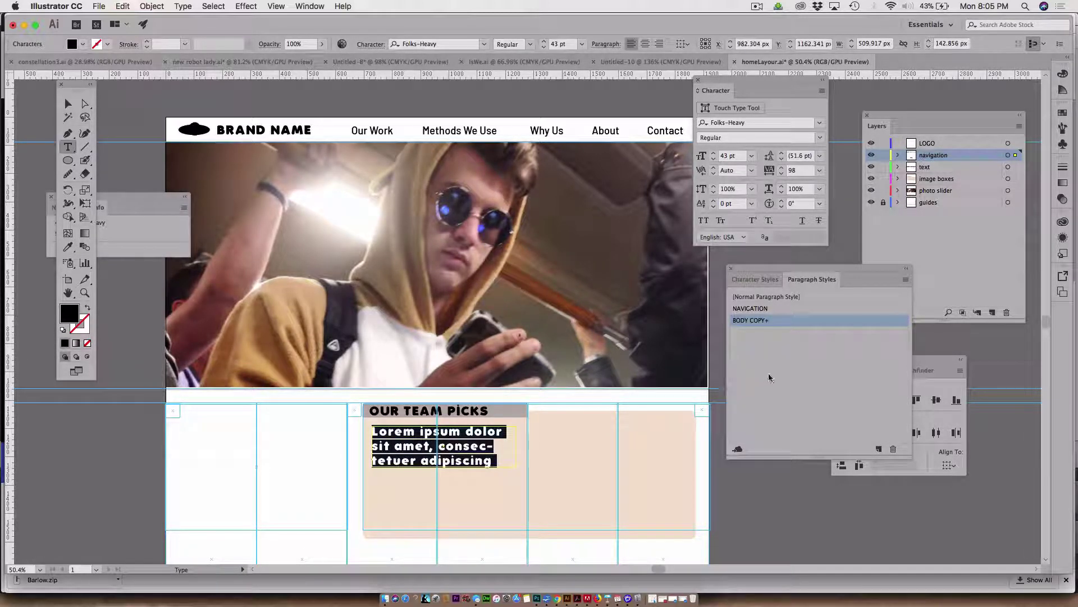
alt+click(753, 320)
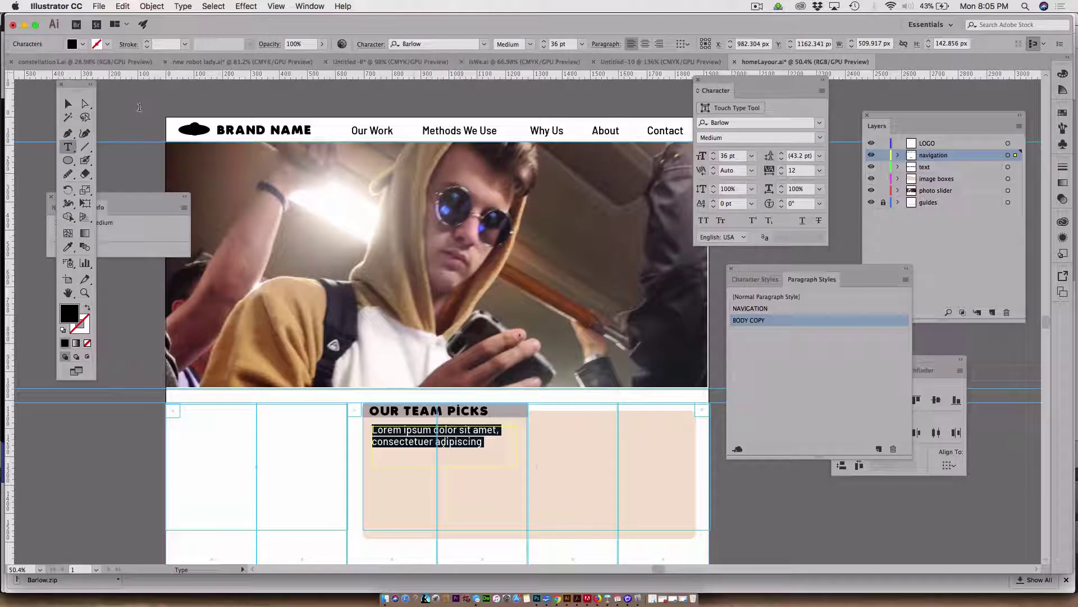
click(68, 103)
click(181, 114)
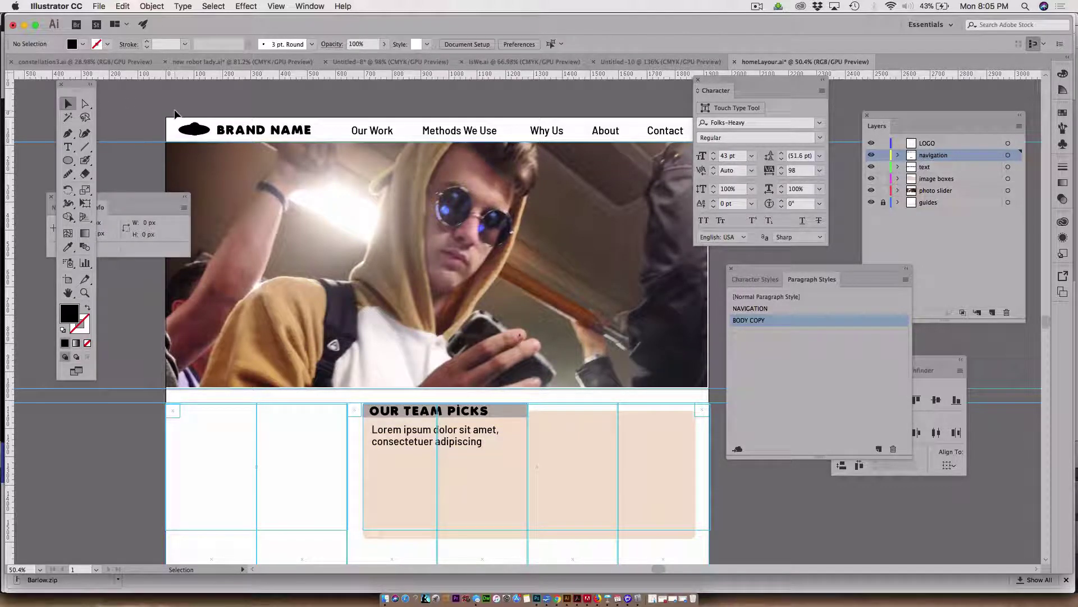
click(68, 146)
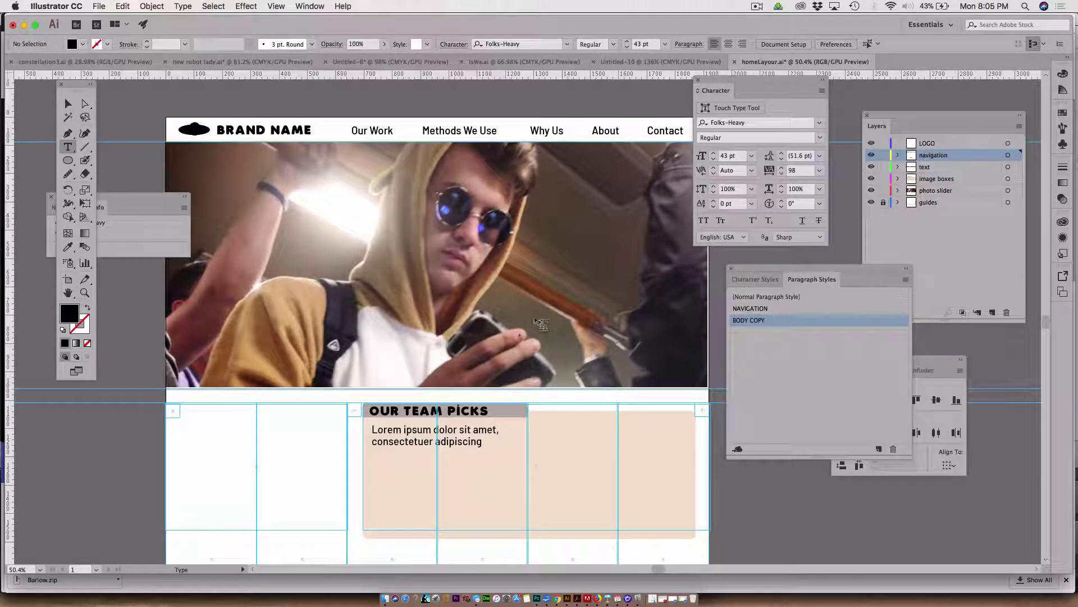
key(v)
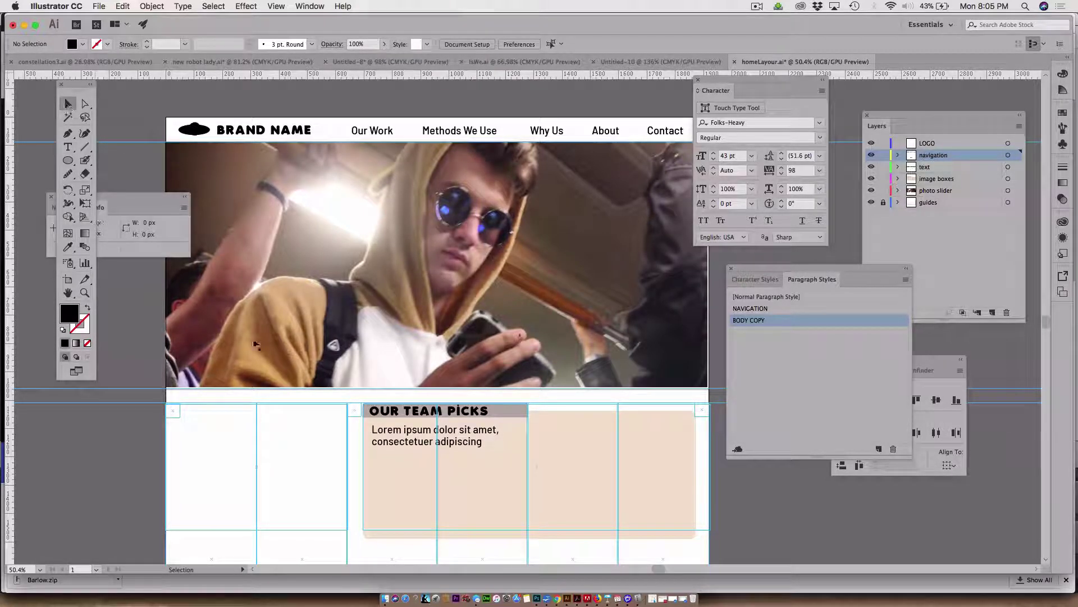
click(68, 146)
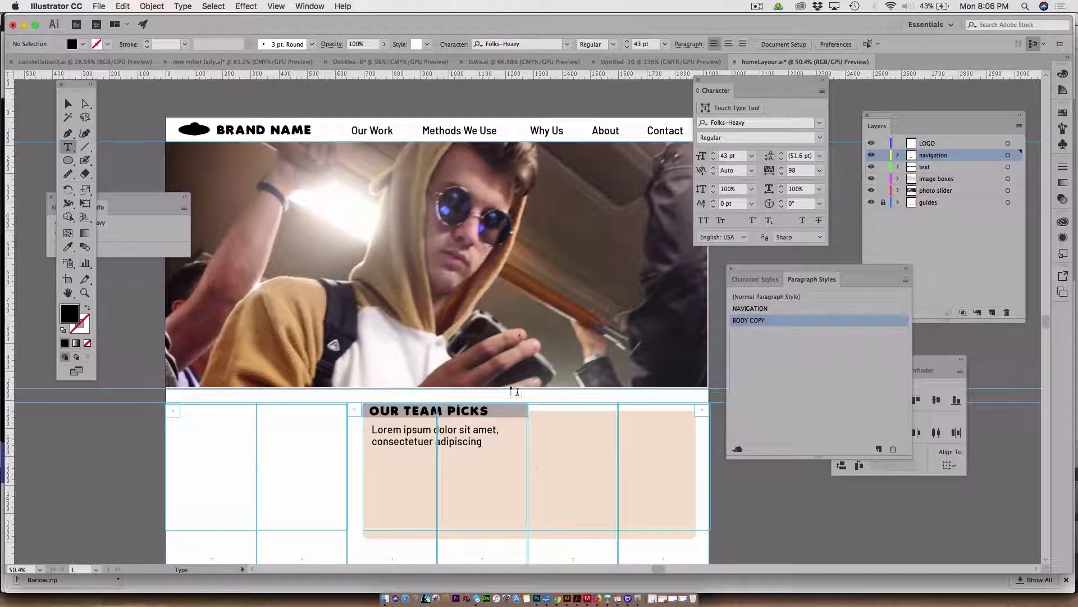
- Duplicate the Lorem ipsum block twice below the original and distribute the vertical space between the three blocks evenly
click(68, 103)
drag(419, 447, 417, 525)
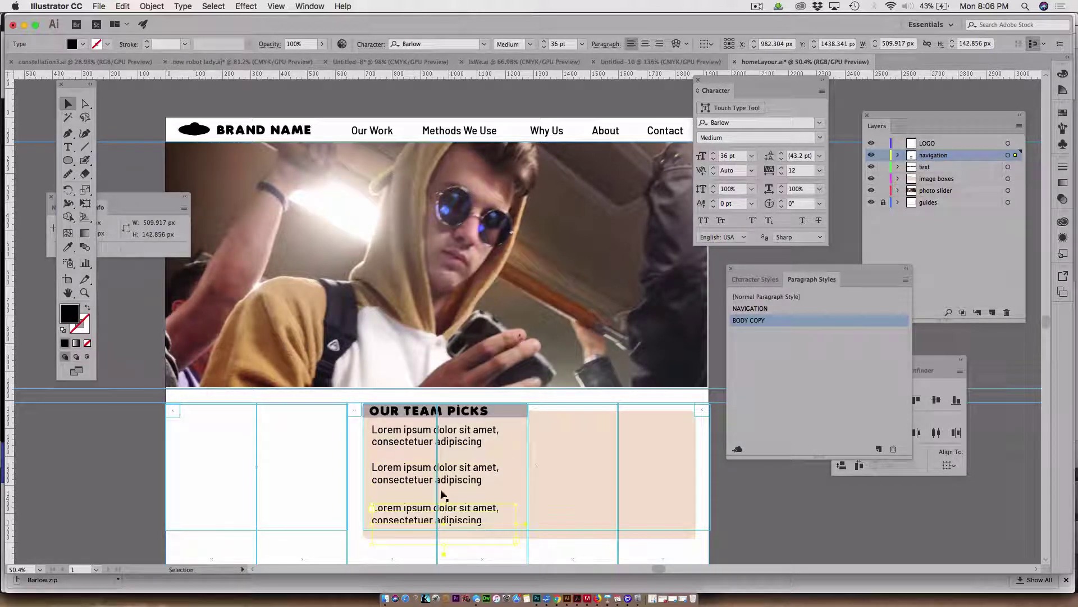
shift+click(412, 465)
shift+click(399, 437)
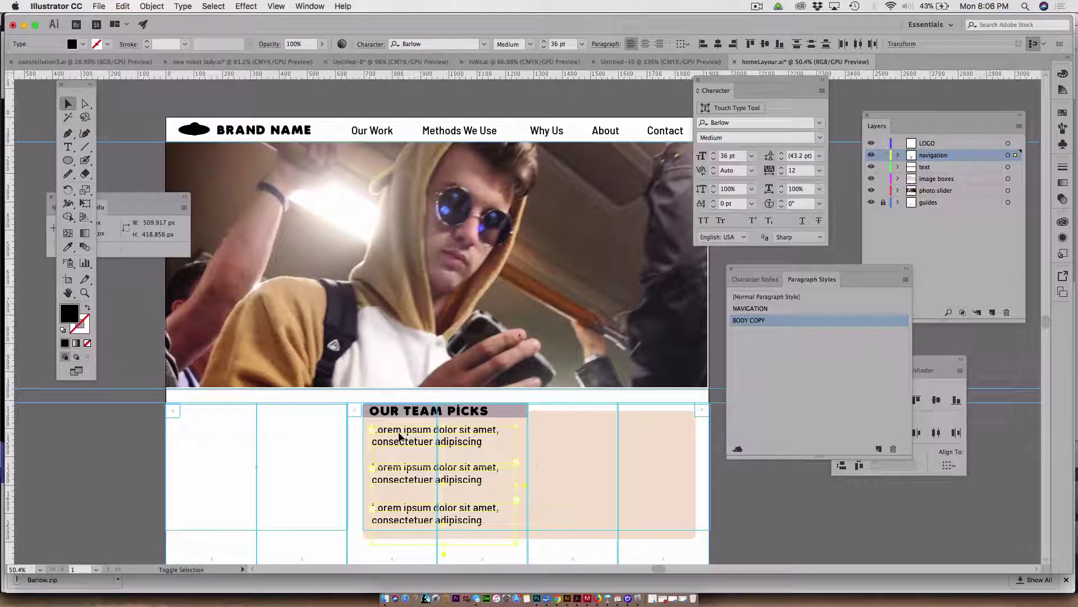
click(927, 374)
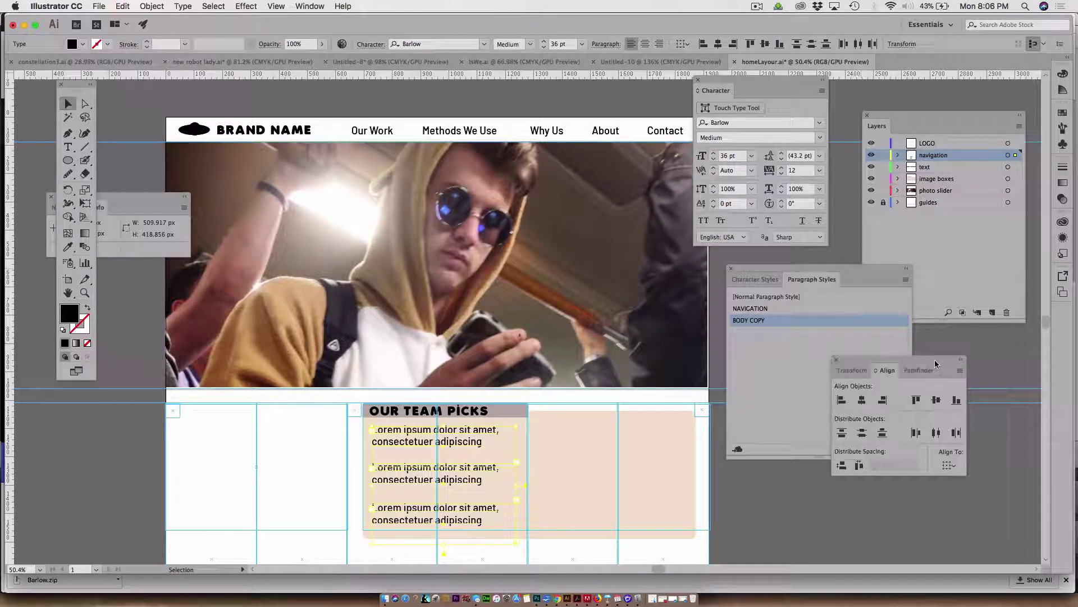
click(841, 466)
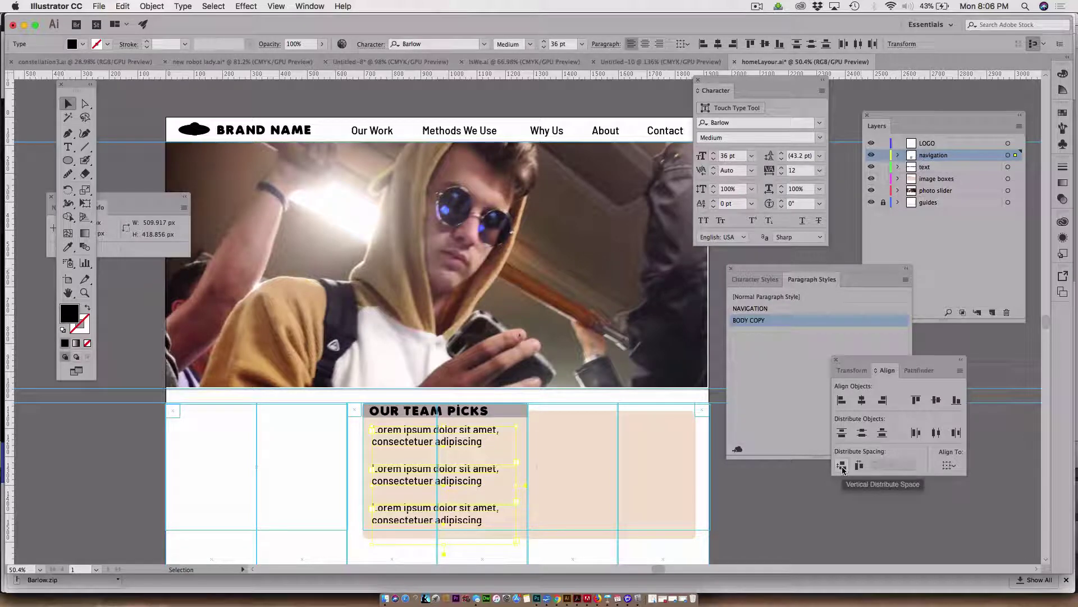
click(778, 500)
- Open the BODY COPY paragraph style for editing and preview its font style as Thin, SemiBold and Regular
click(773, 427)
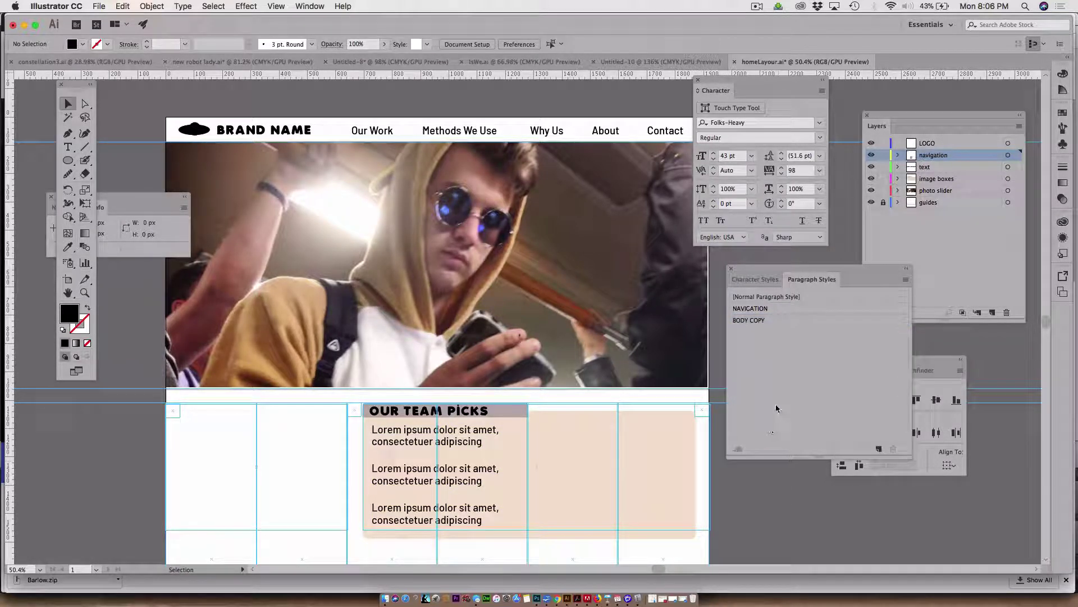
click(774, 321)
double_click(776, 321)
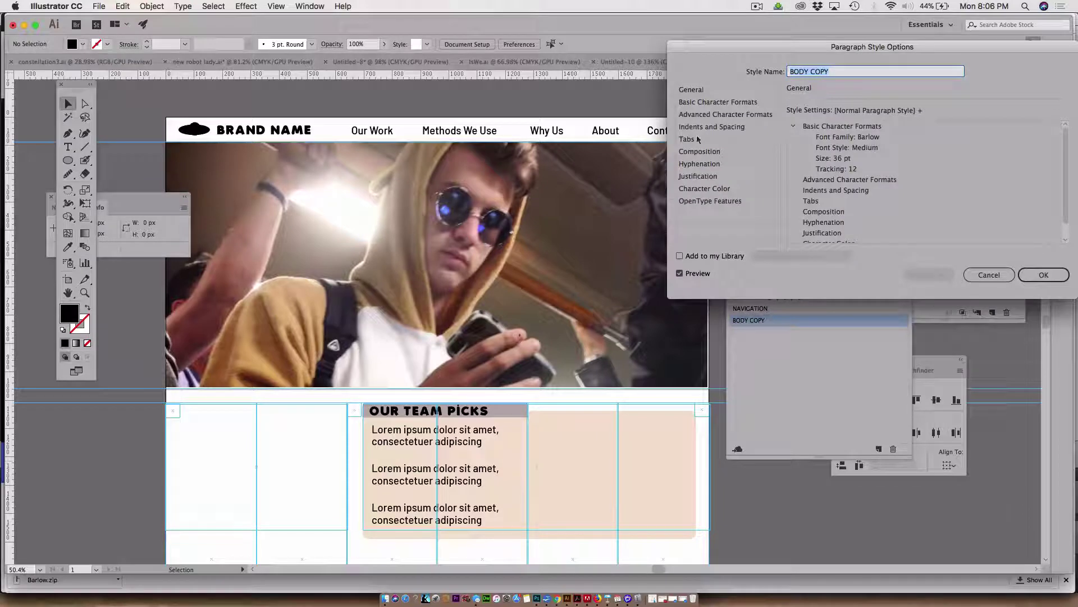
click(693, 90)
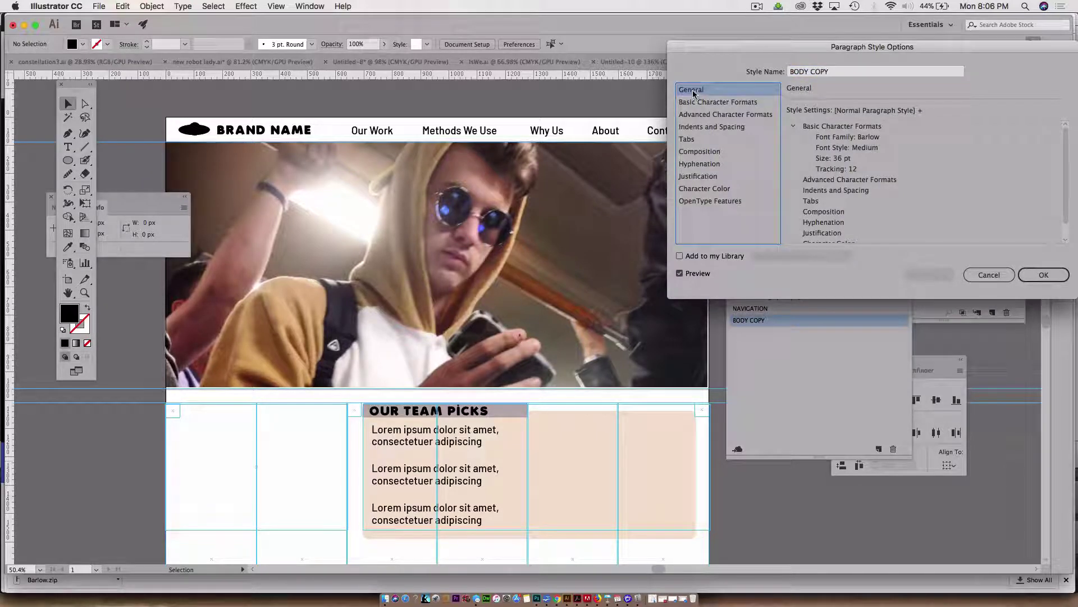
click(694, 101)
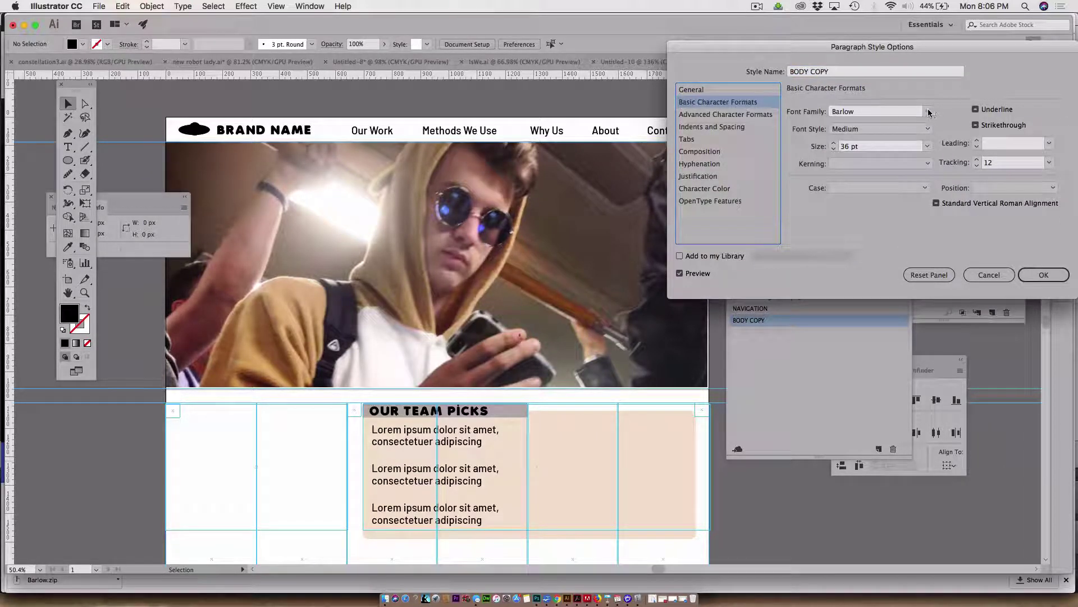
click(918, 130)
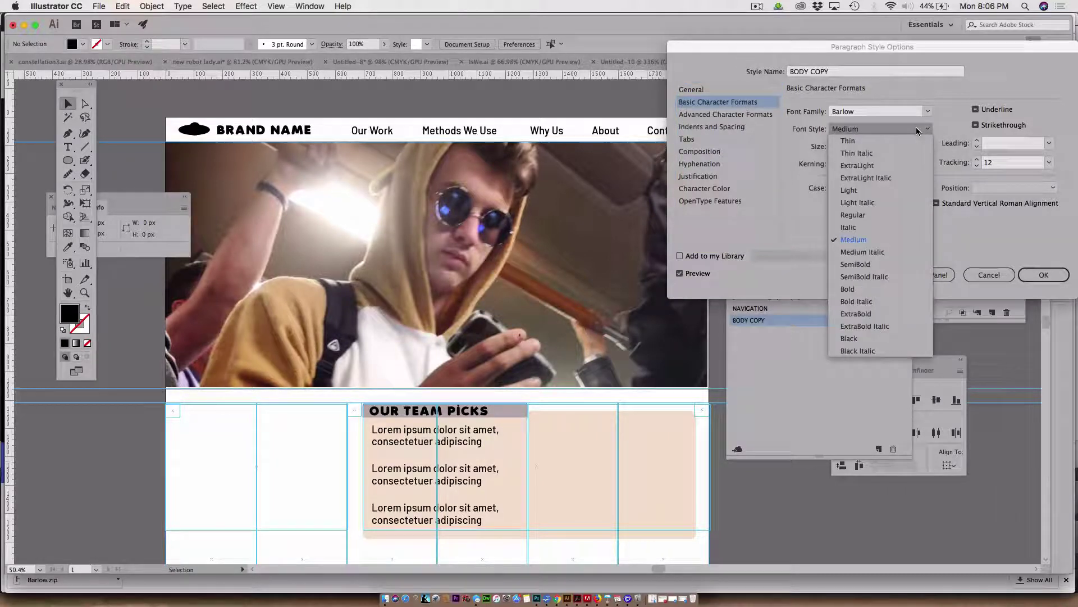
click(874, 144)
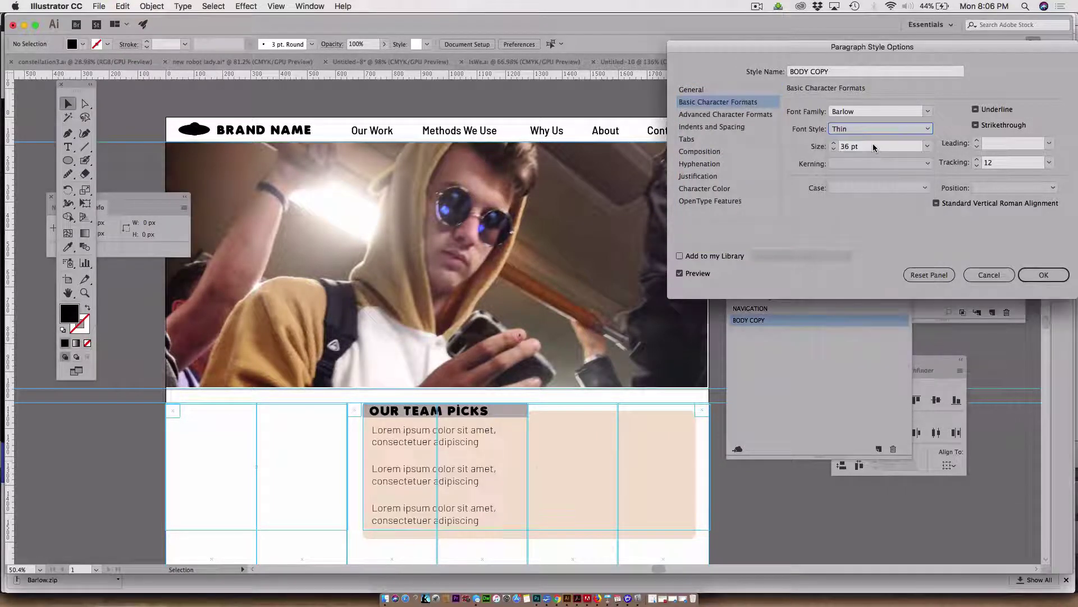
click(905, 130)
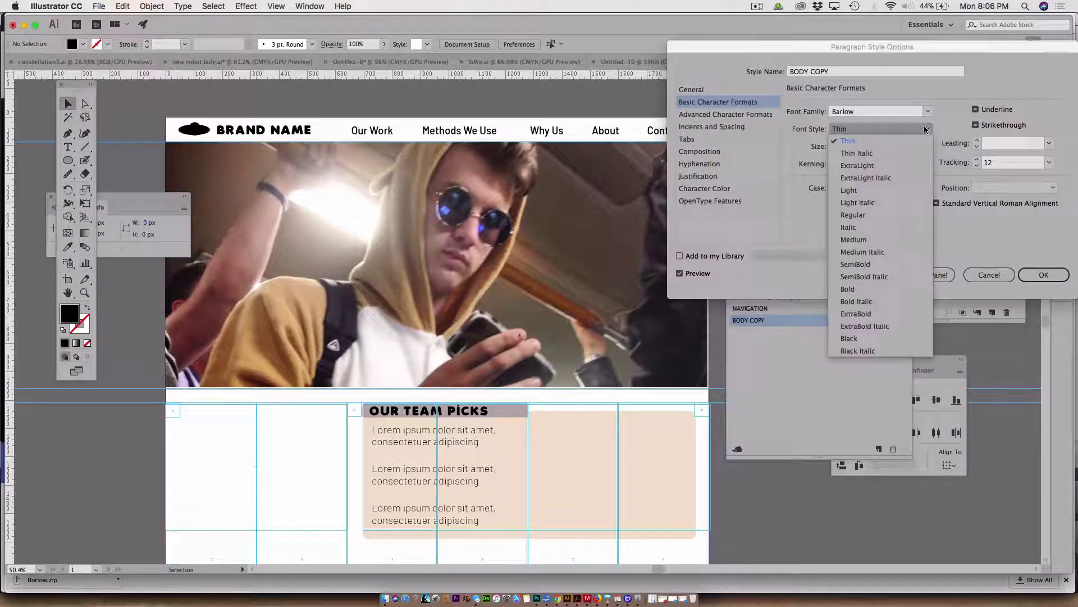
click(891, 264)
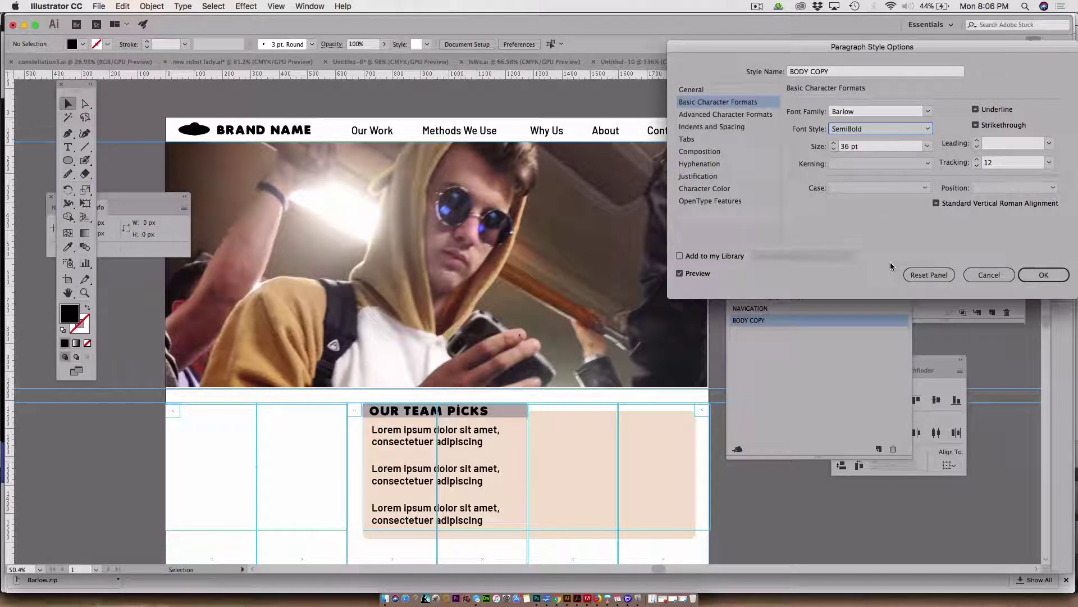
click(928, 129)
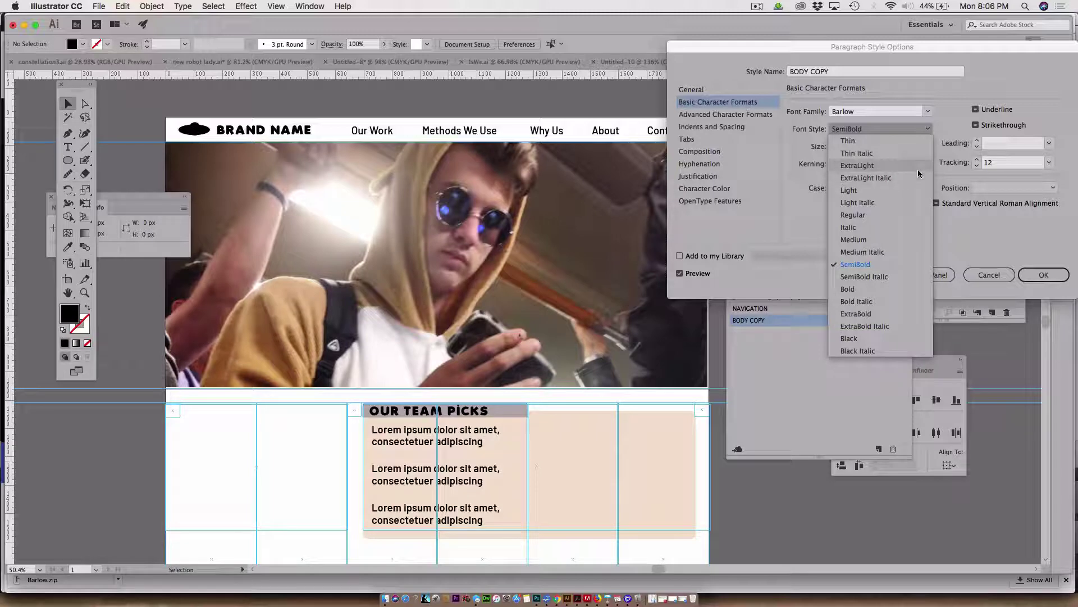
click(909, 217)
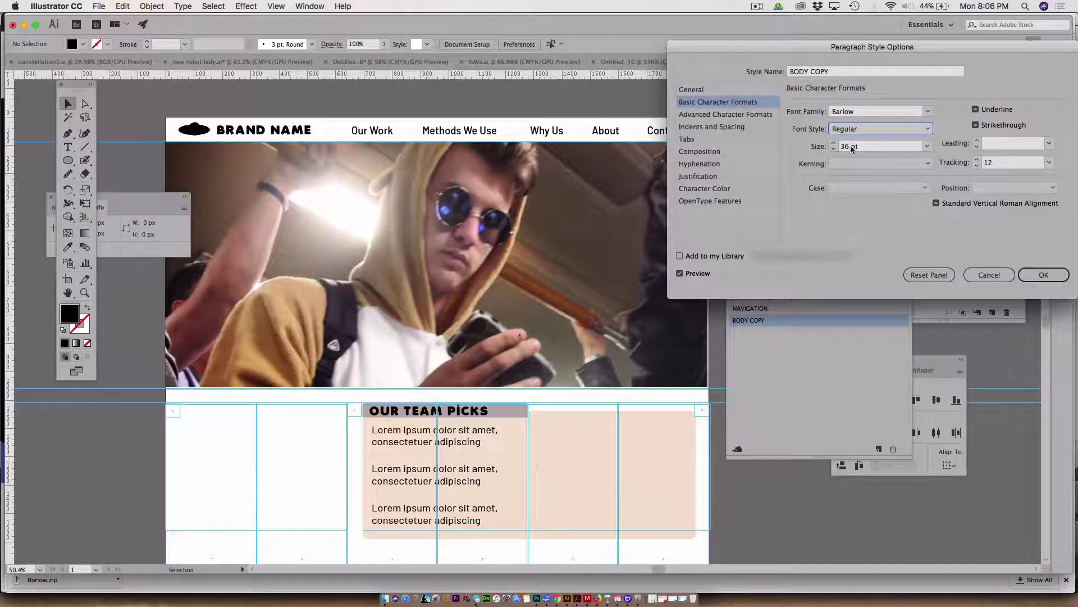
- Try larger BODY COPY font sizes up to 42 pt, reduce the size to 40 pt, and discard the style changes
click(834, 144)
click(834, 144)
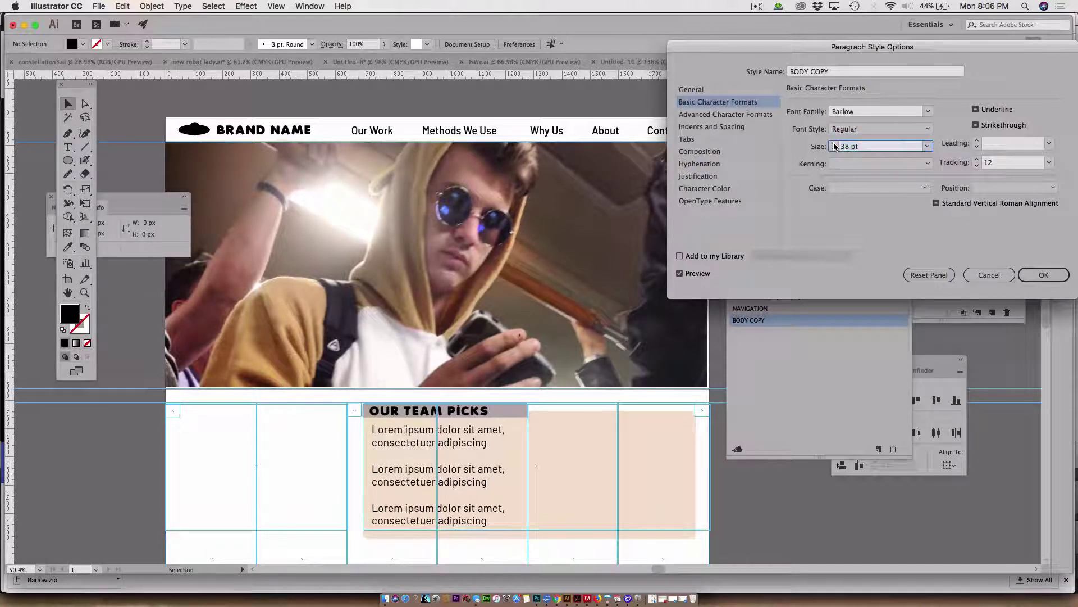
click(834, 144)
click(834, 144)
click(834, 144)
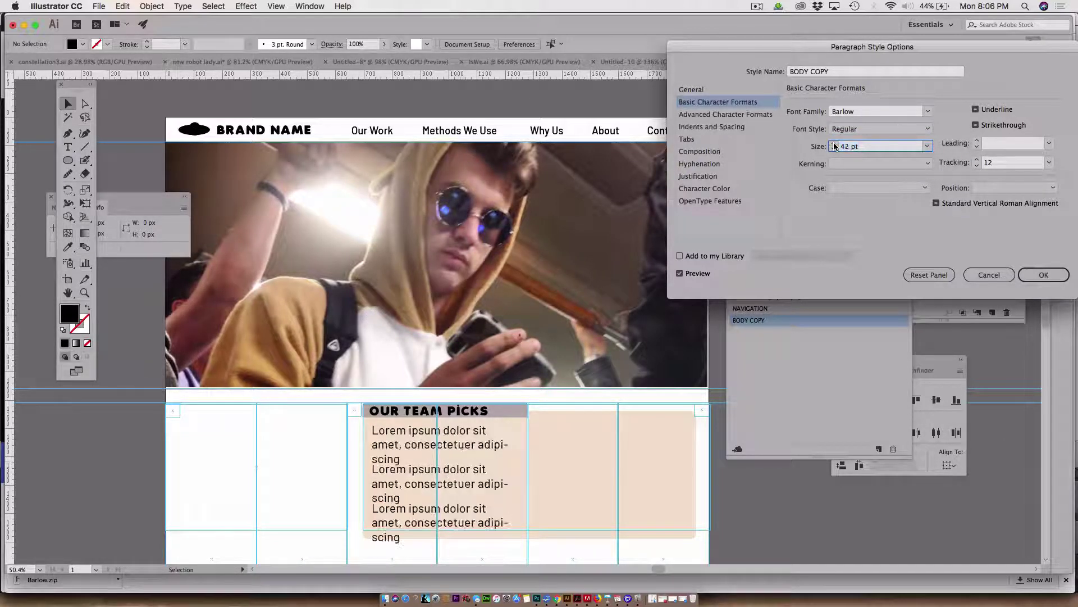
click(834, 144)
click(834, 149)
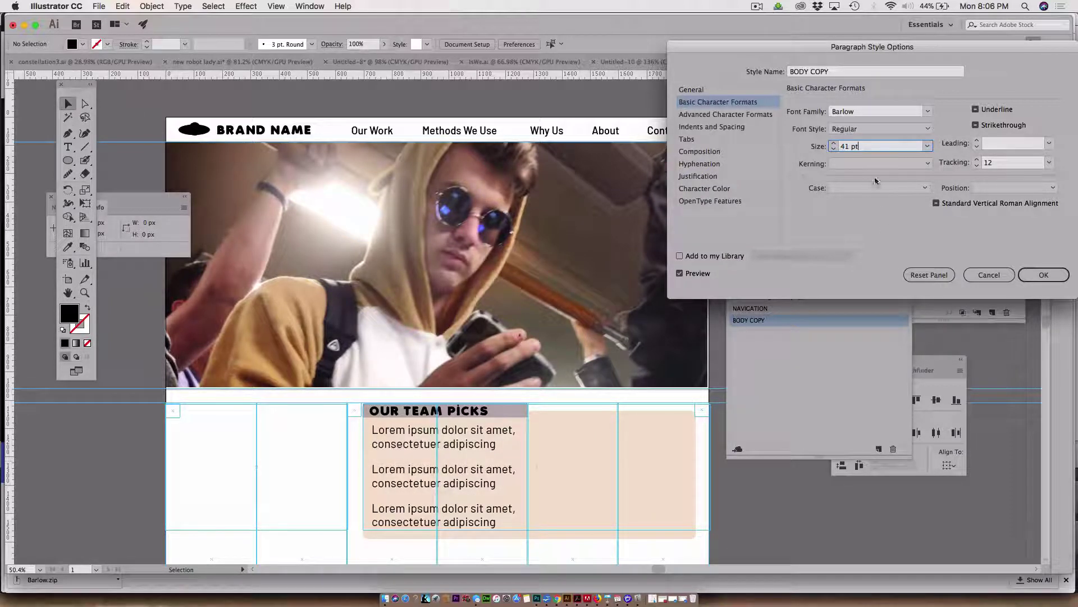
text(D)
click(834, 150)
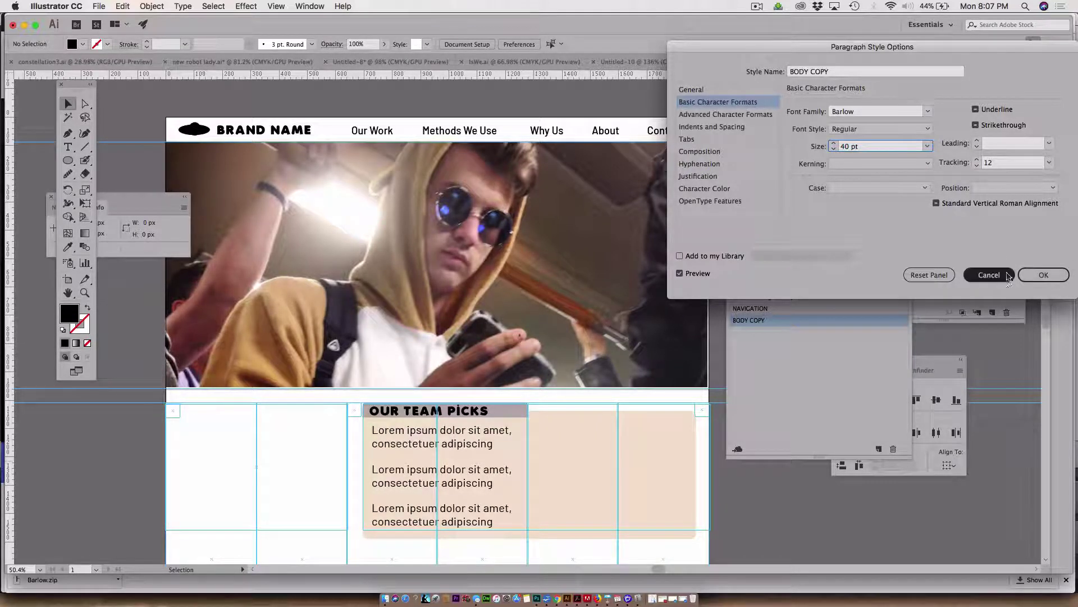
click(990, 275)
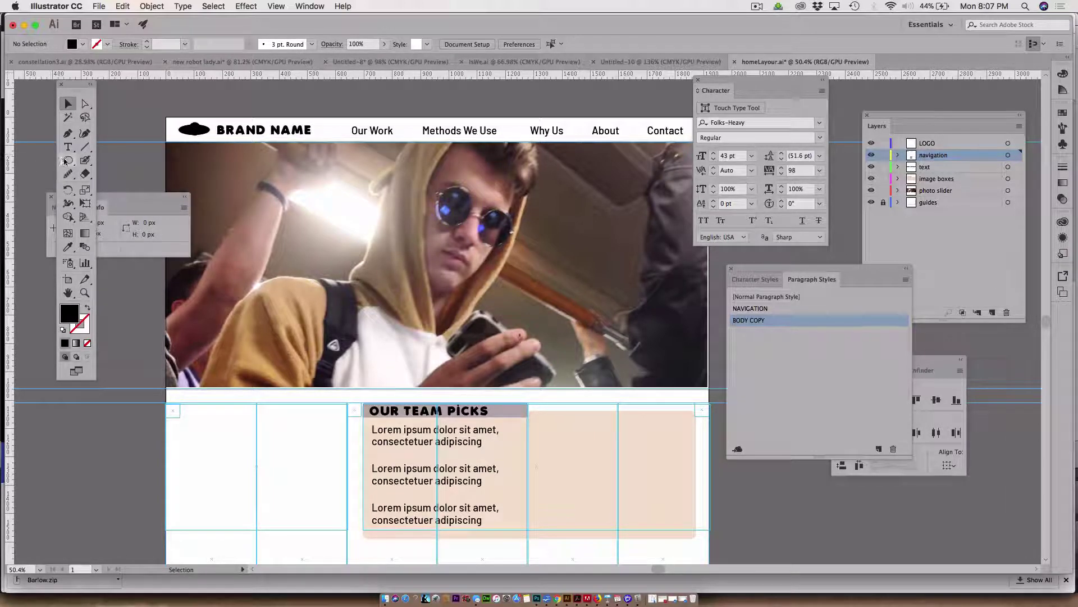
- Draw a rectangle about 607 by 117 px beside the first Lorem ipsum block and fill it with orange DD7D26
drag(68, 160, 95, 161)
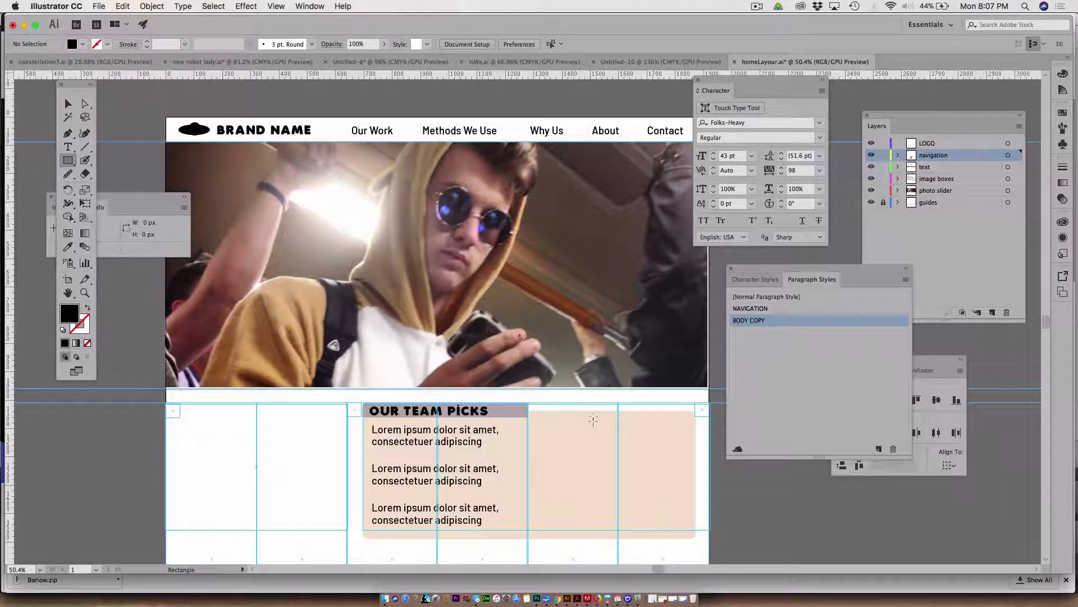
mouse_move(530, 422)
mouse_down()
mouse_move(628, 464)
mouse_move(698, 455)
mouse_up()
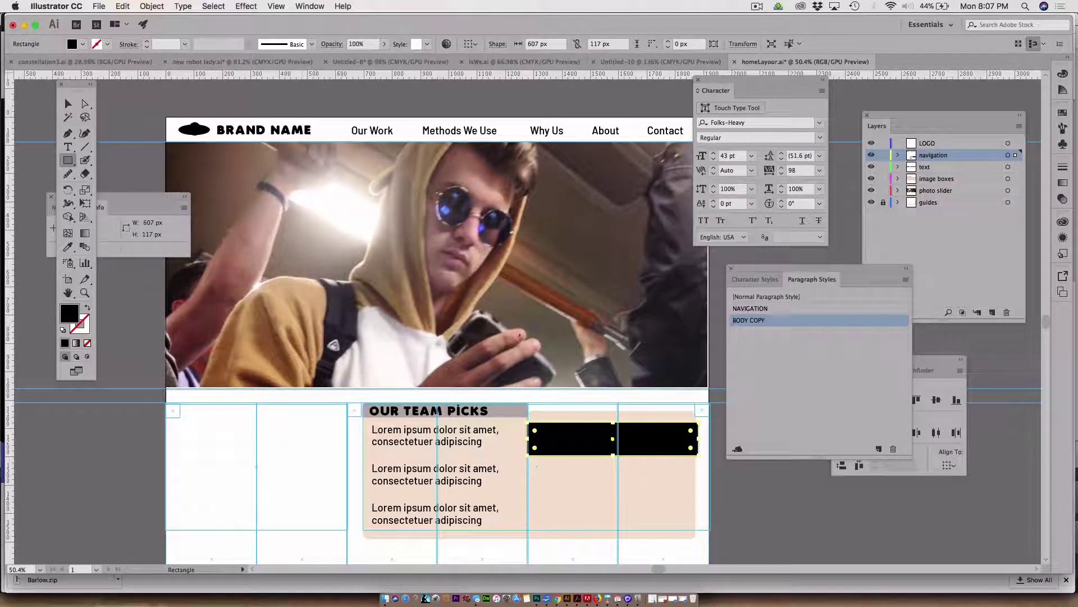
double_click(75, 317)
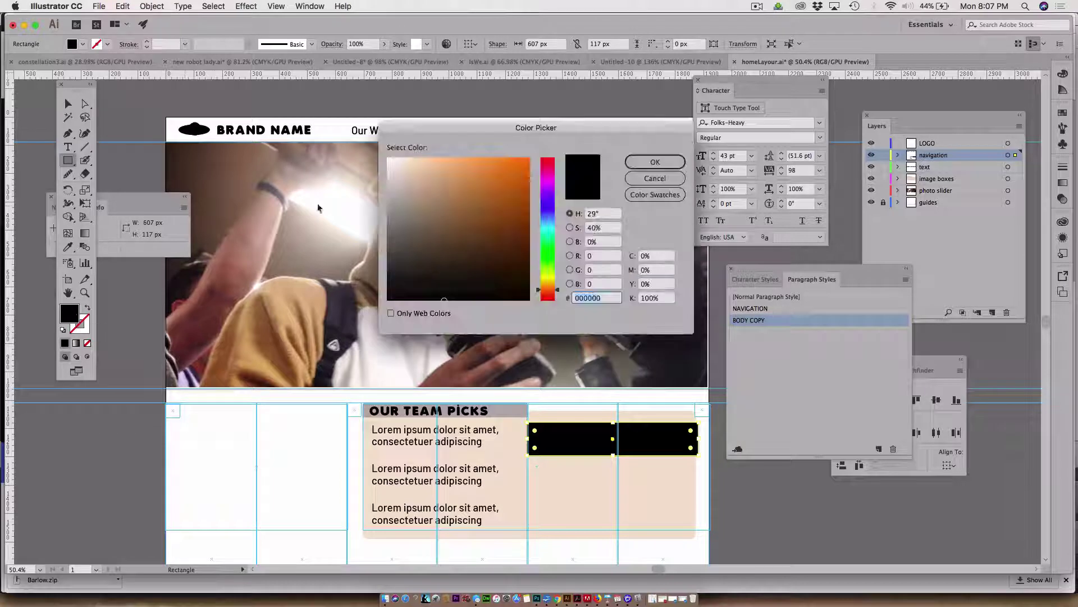
click(418, 182)
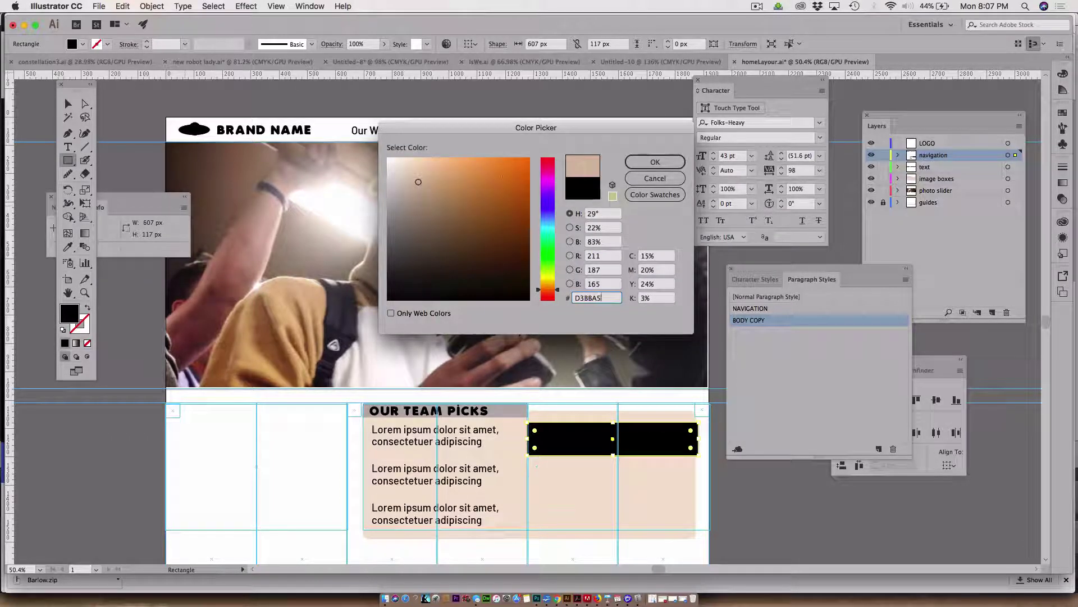
click(506, 176)
click(655, 162)
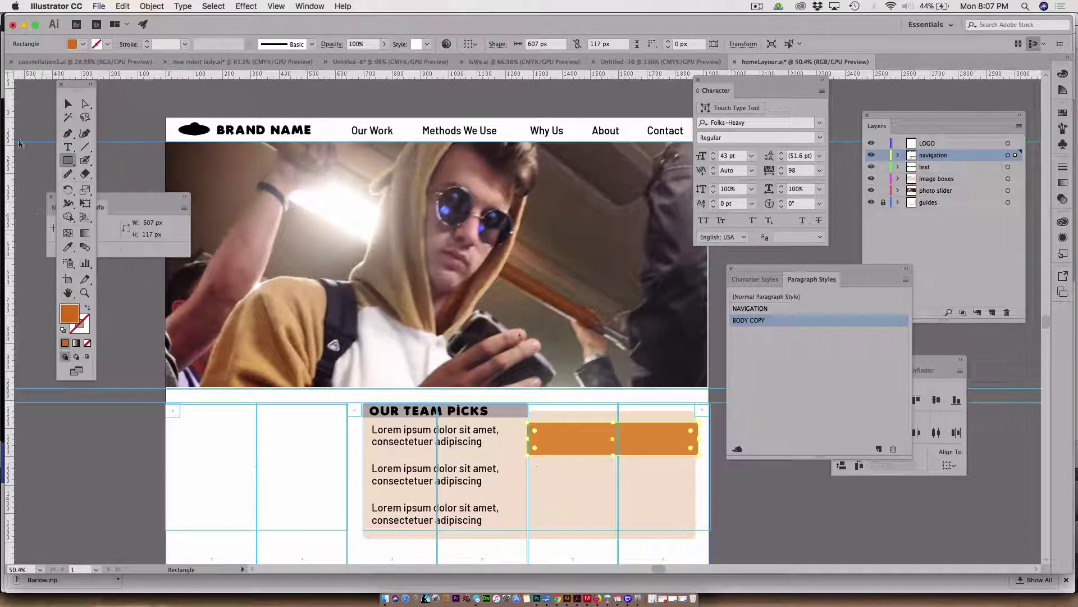
- Stack two copies of the orange rectangle directly below it, recolouring the middle one tan BA9678 and keeping the lowest orange
click(68, 104)
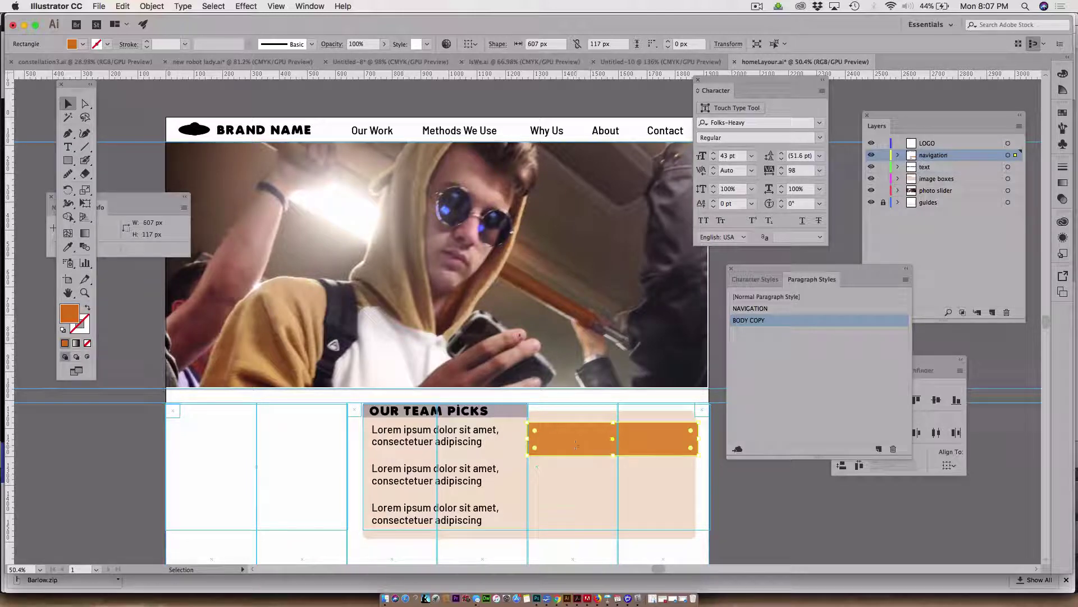
drag(579, 449, 583, 482)
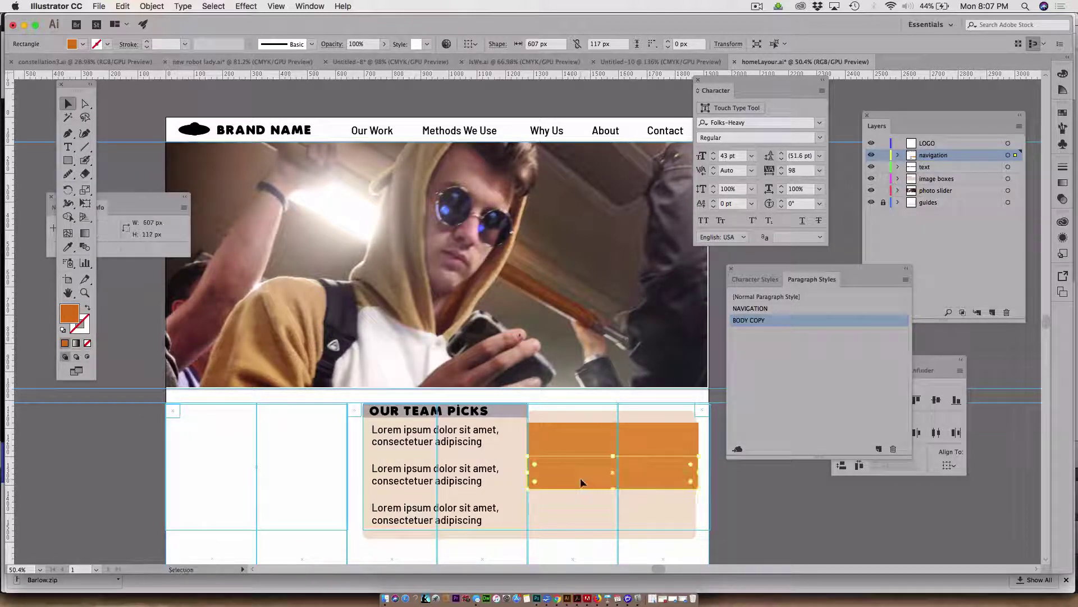
double_click(70, 314)
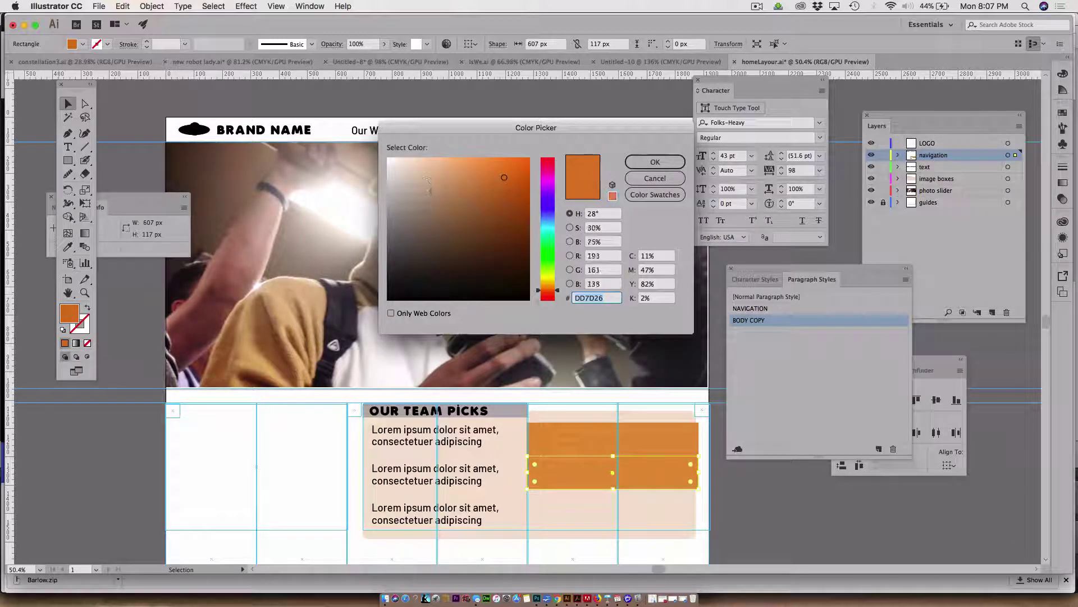
click(489, 242)
click(438, 196)
click(655, 162)
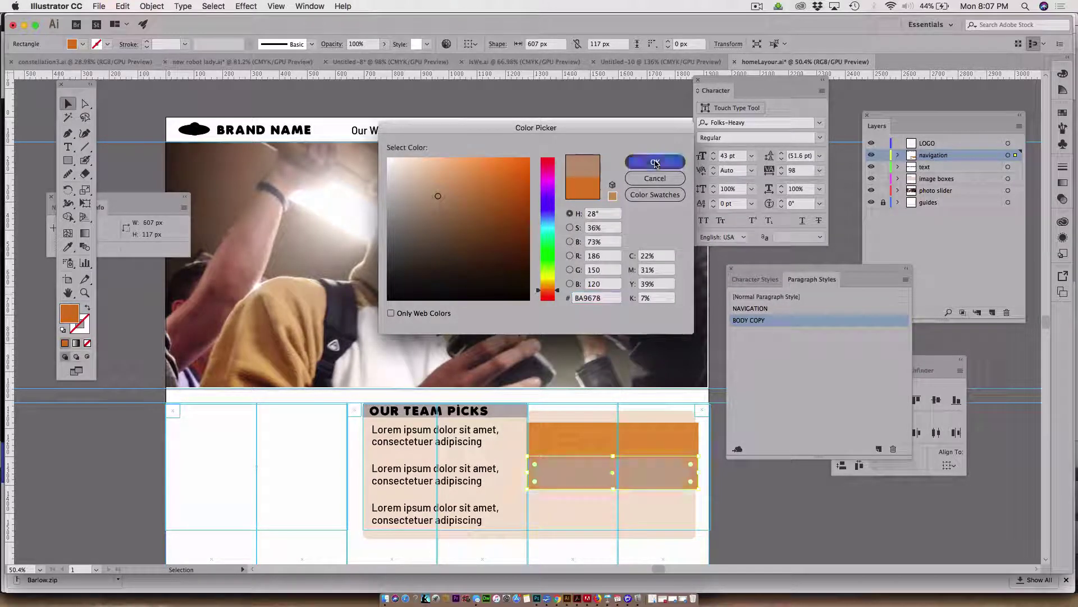
drag(643, 476, 642, 508)
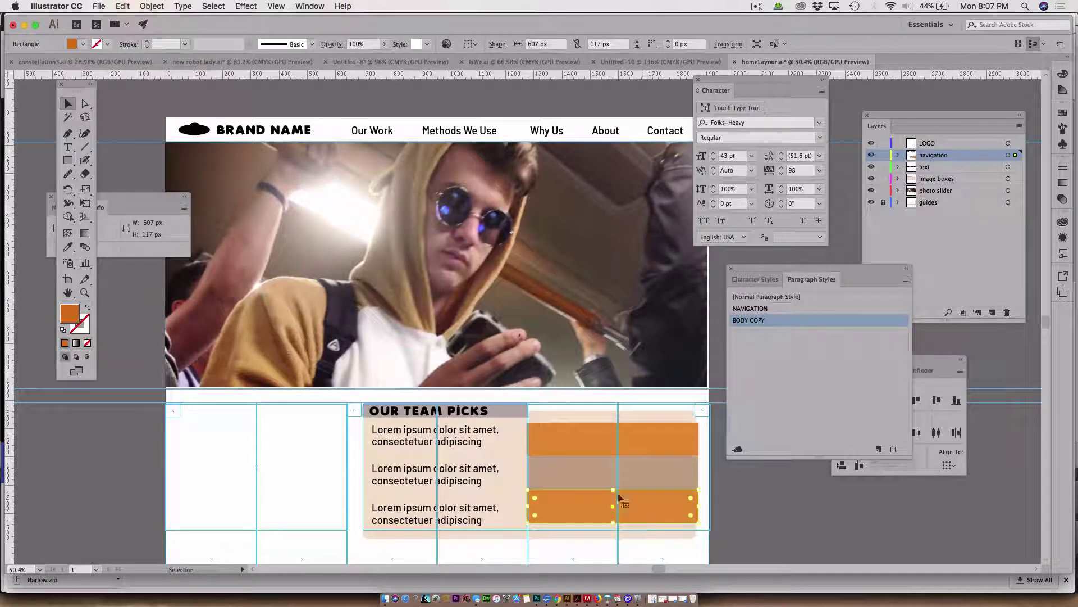
- Select the three coloured rectangles together, stretch the stack at both ends to about 383 px tall, and deselect
click(568, 434)
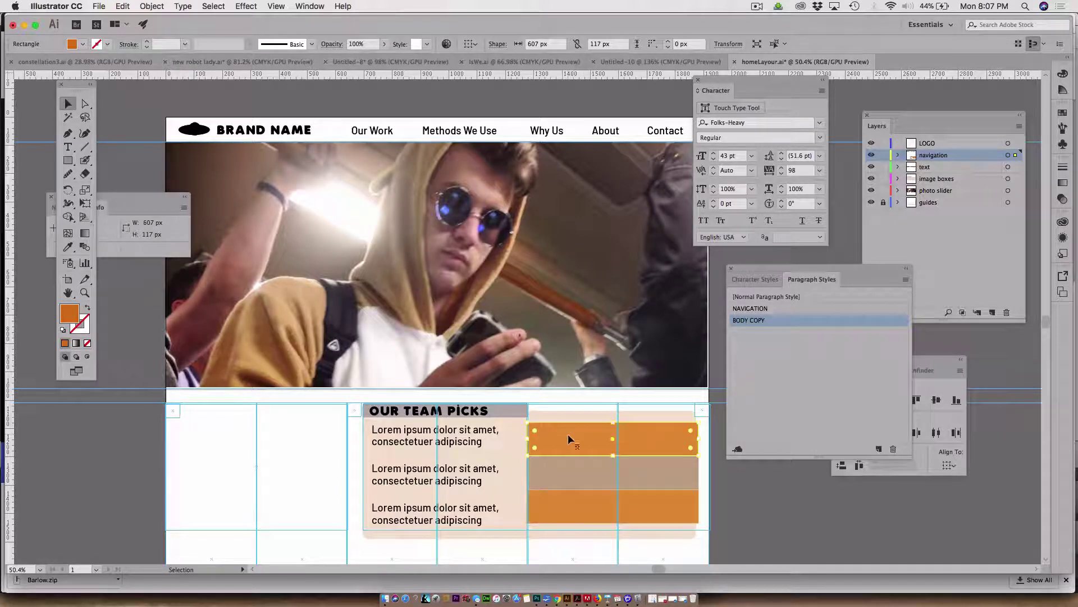
shift+click(576, 474)
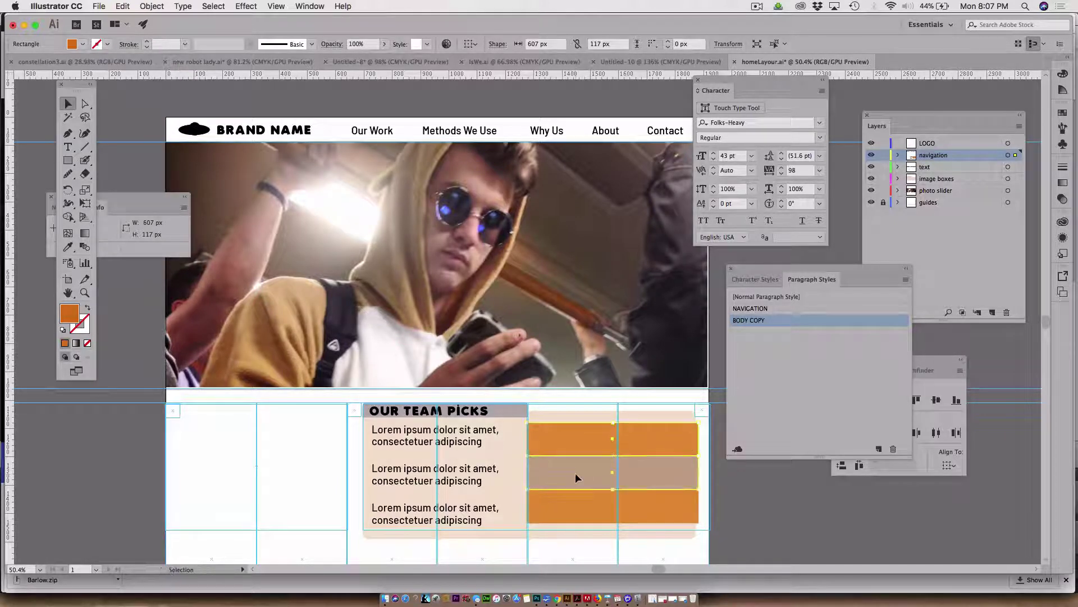
shift+click(577, 508)
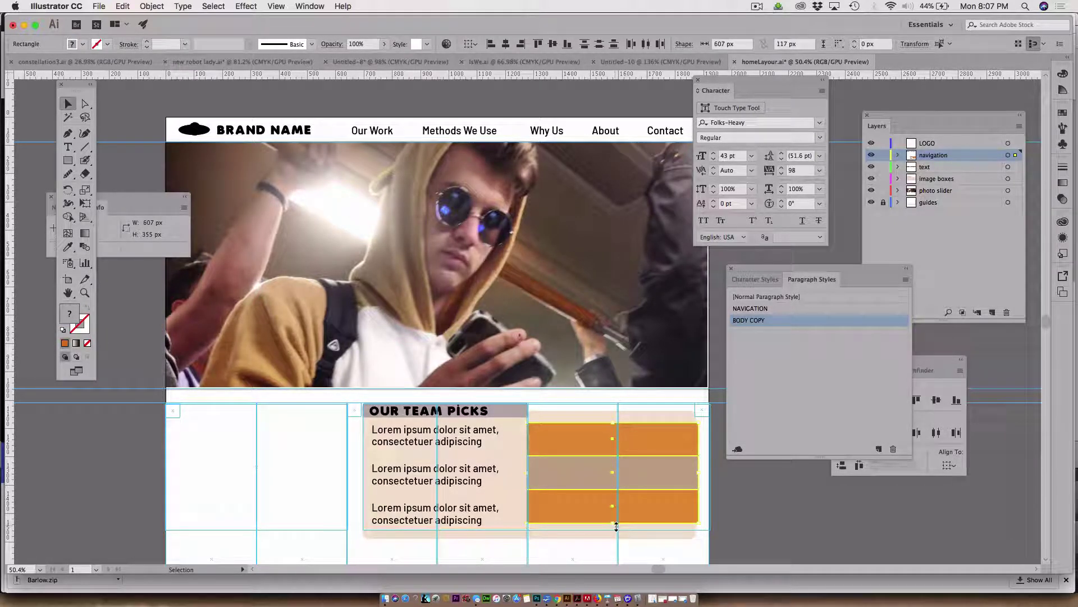
drag(616, 526, 616, 530)
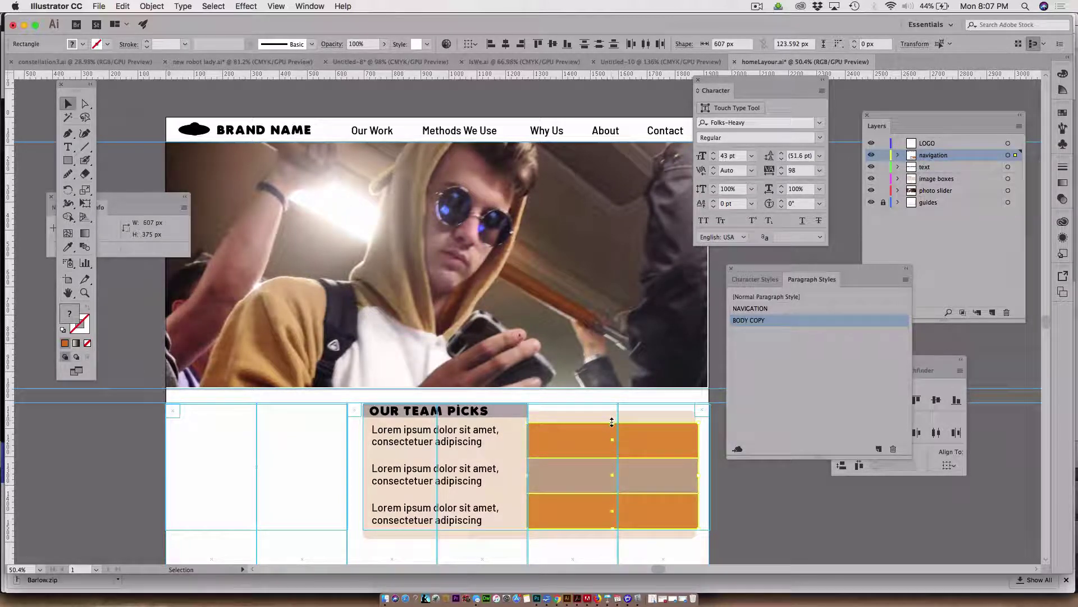
drag(614, 423, 612, 419)
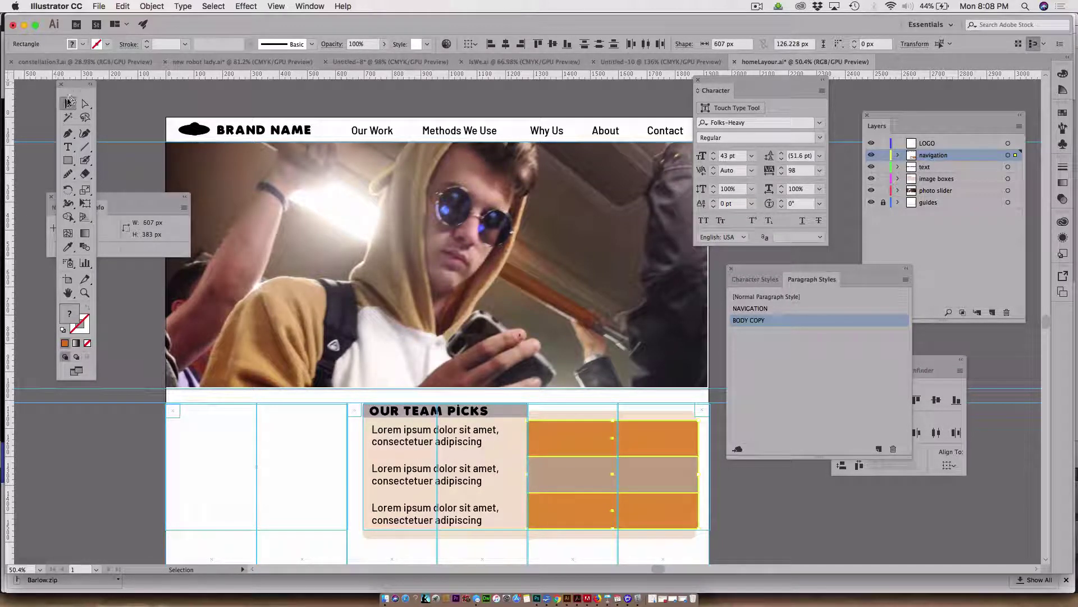
click(774, 503)
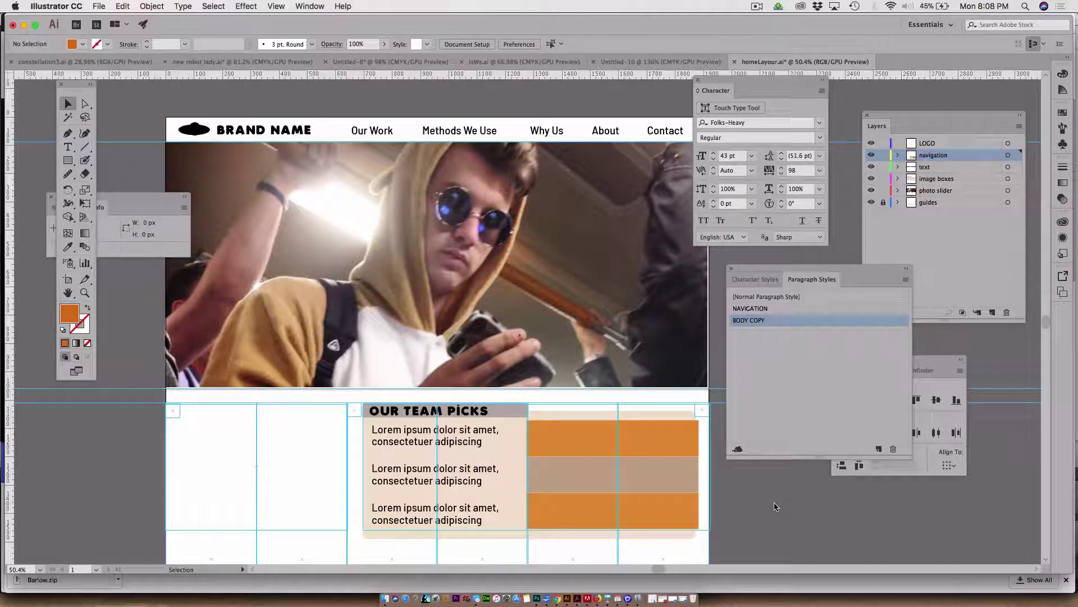
click(757, 6)
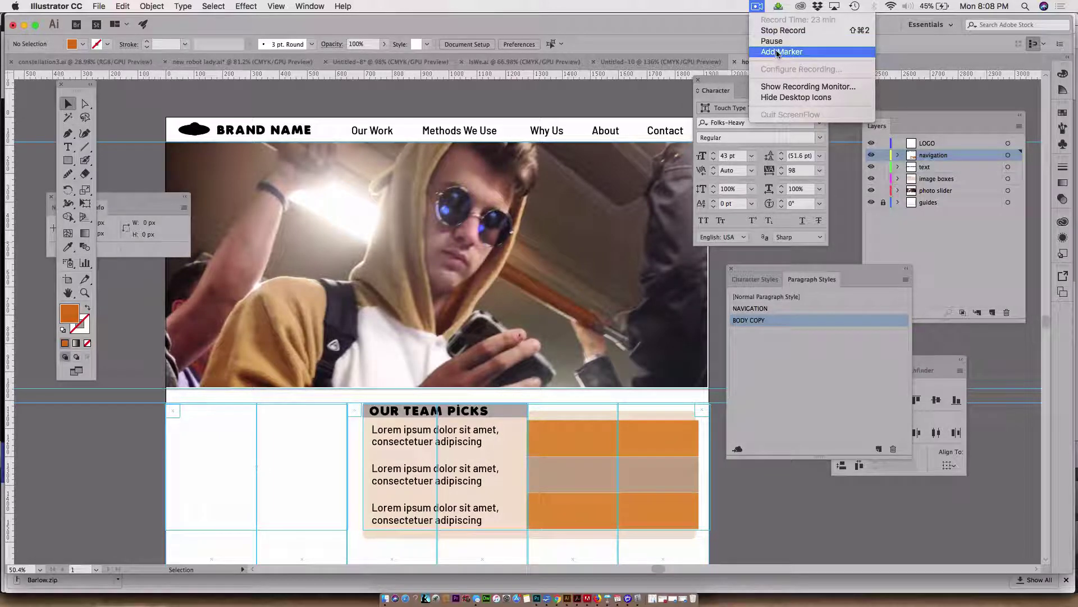